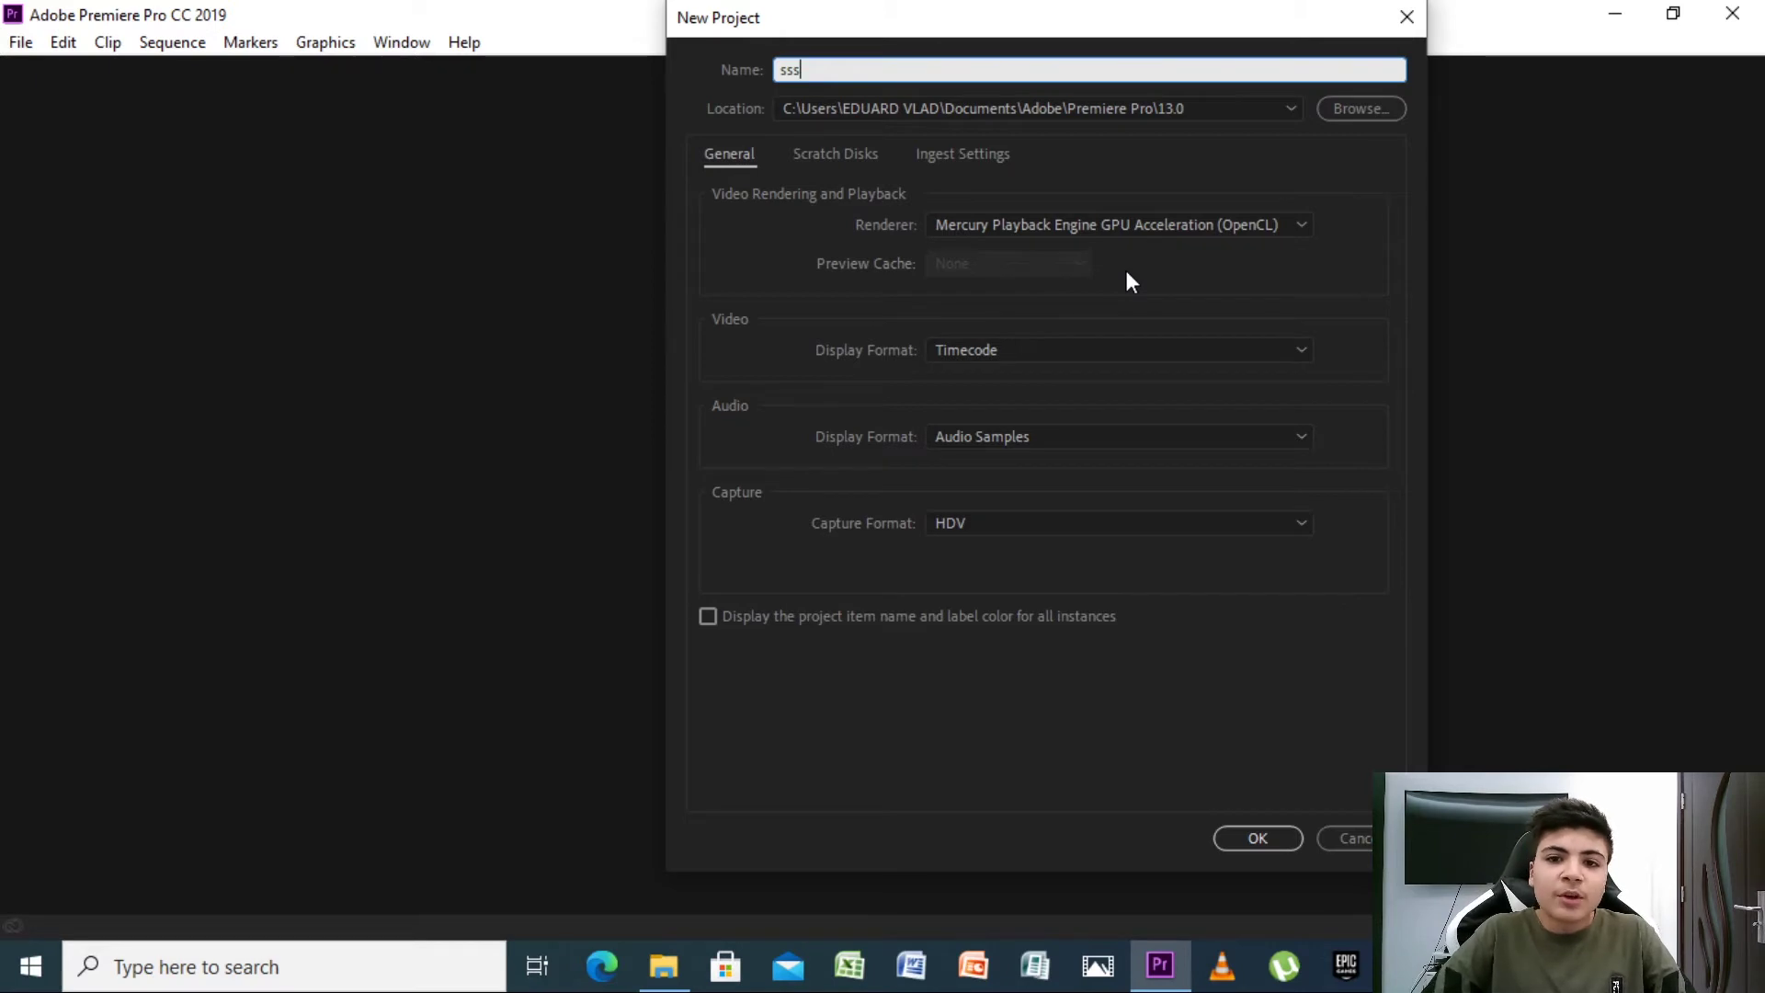
Create the project with Mercury Playback Engine GPU Acceleration (OpenCL) as the renderer.
{"action": "left_click", "coordinate": [1278, 224]}
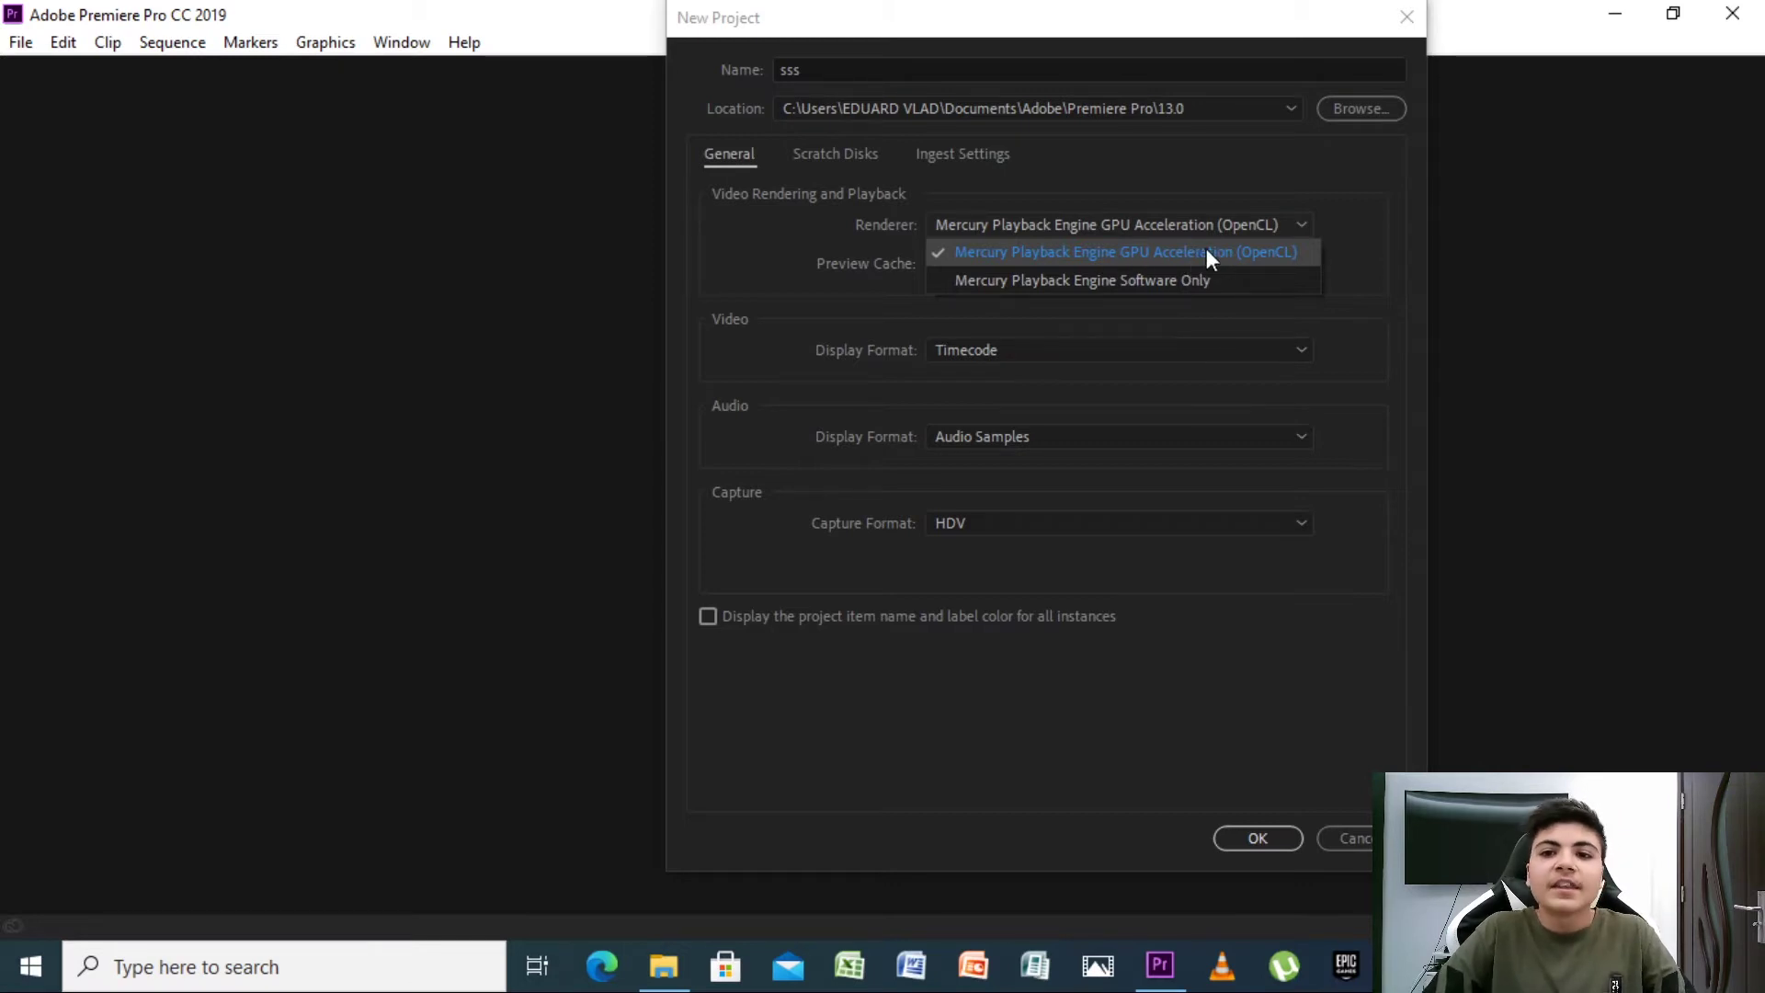
{"action": "left_click", "coordinate": [1394, 277]}
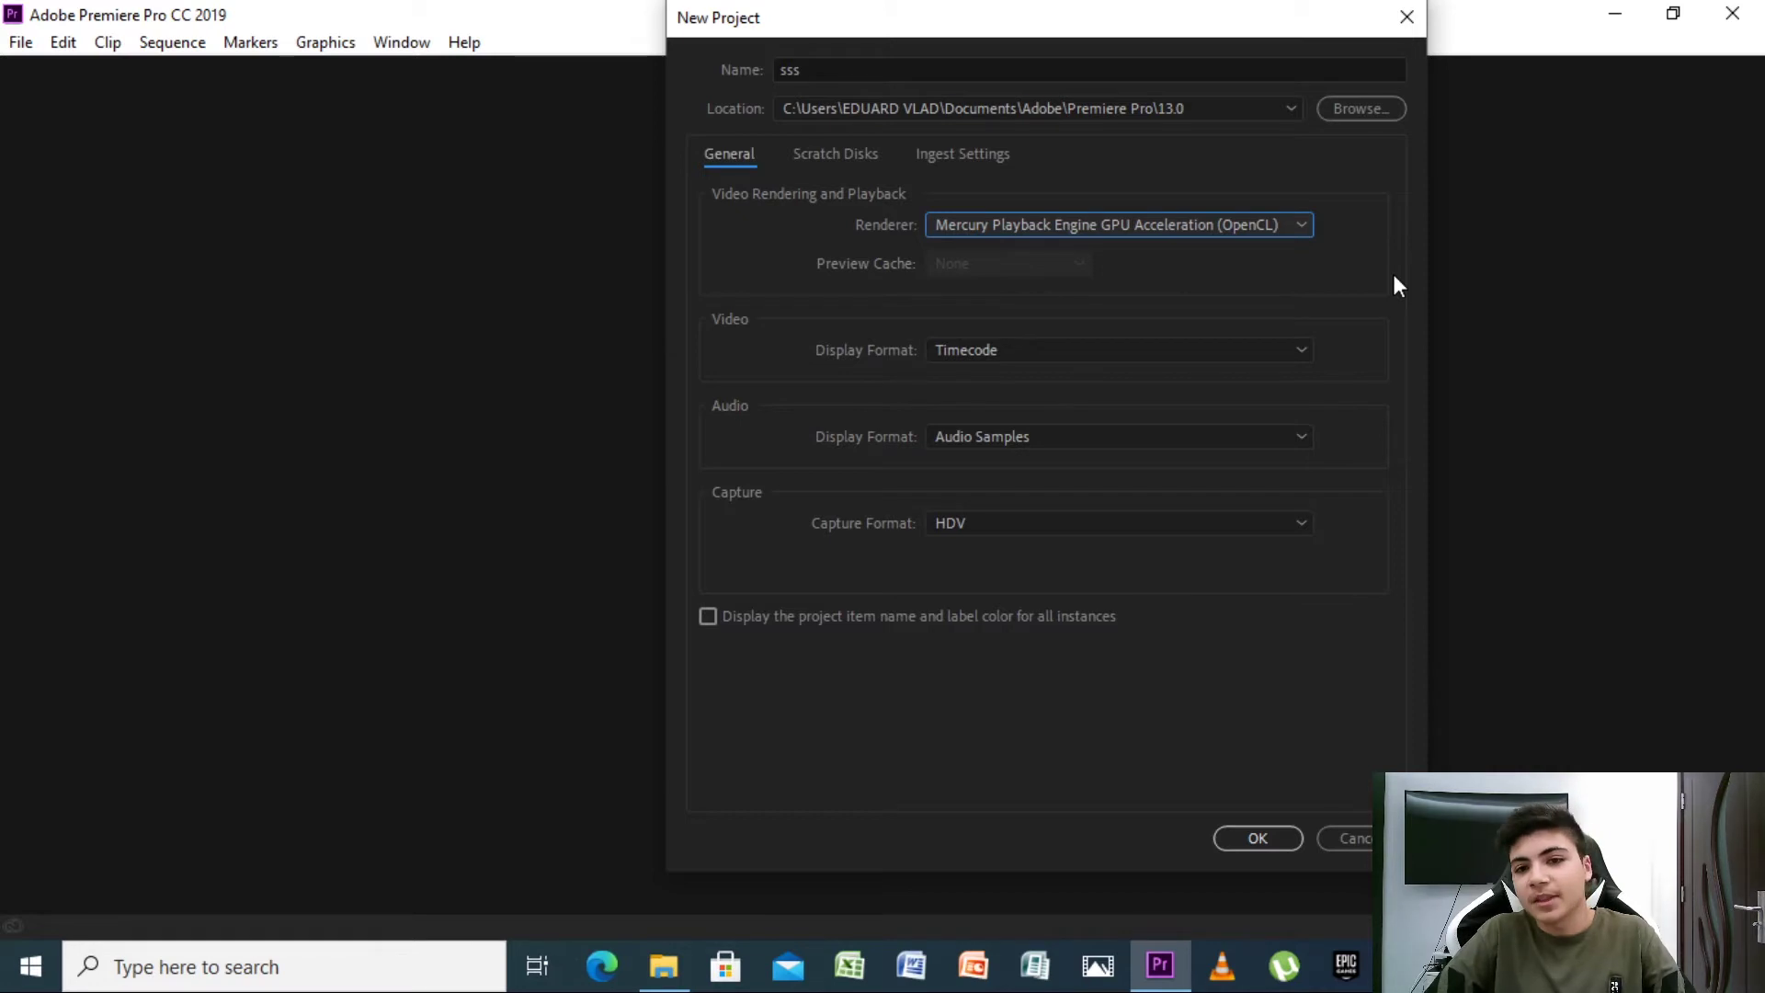
{"action": "left_click", "coordinate": [1303, 227]}
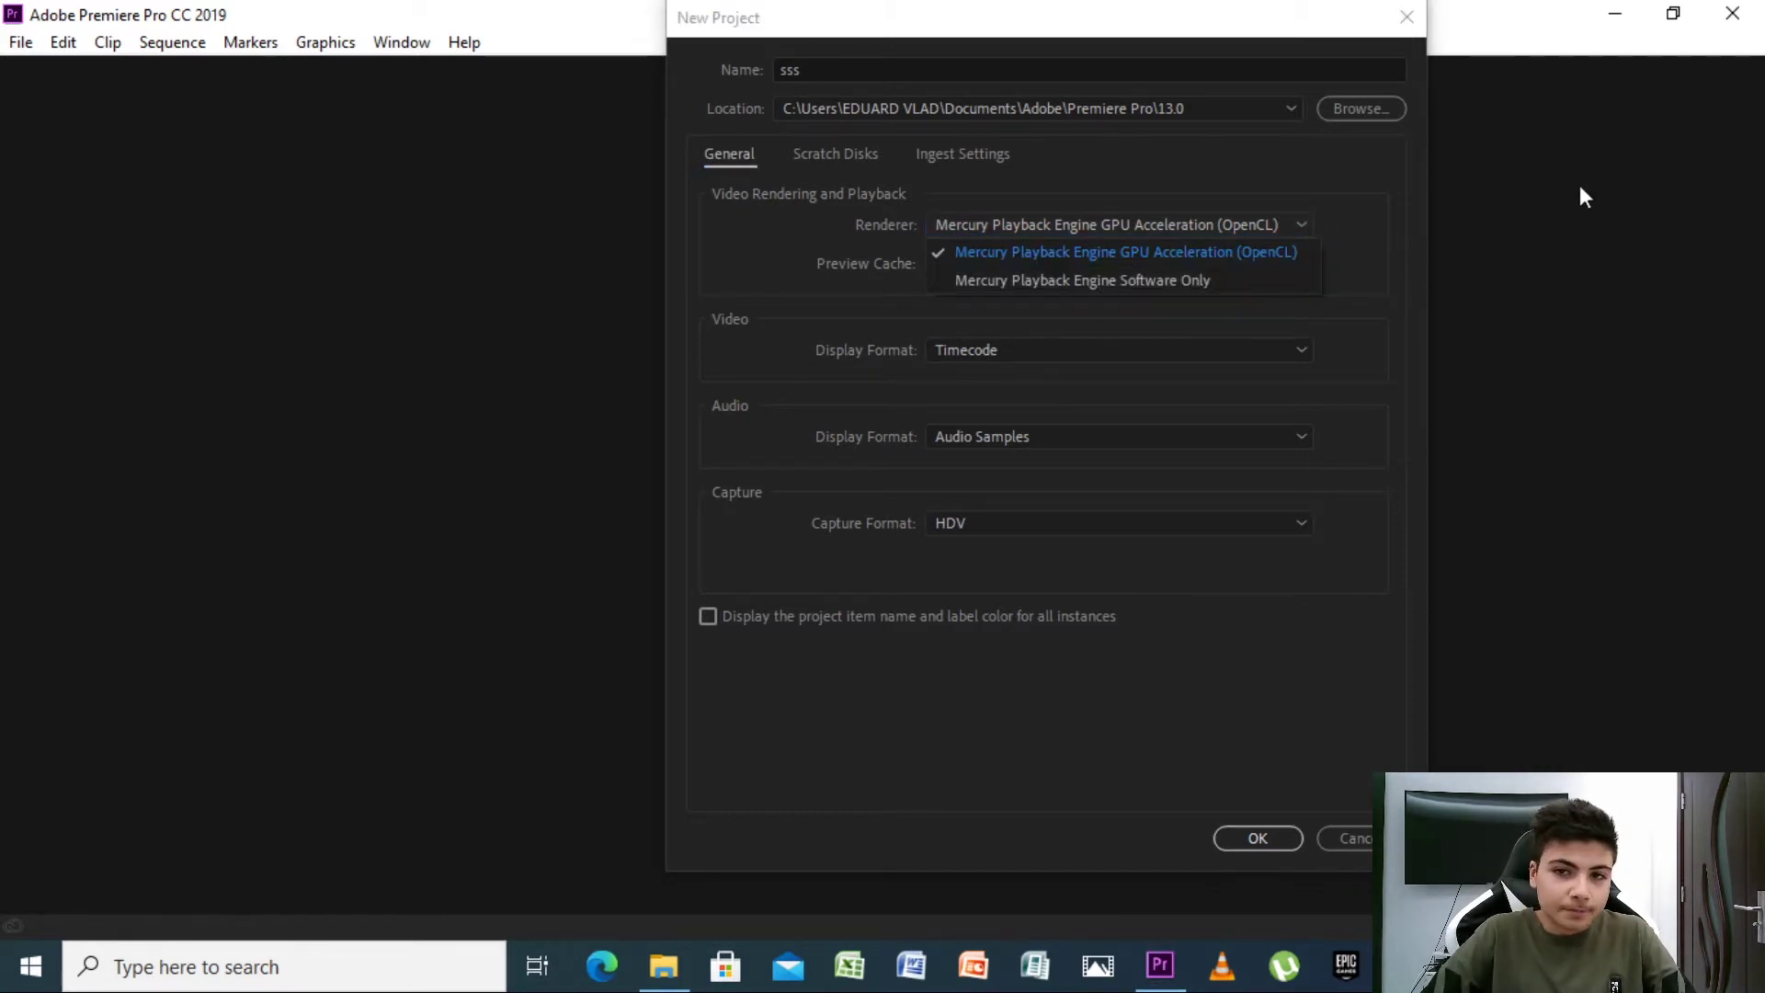
{"action": "left_click", "coordinate": [1333, 256]}
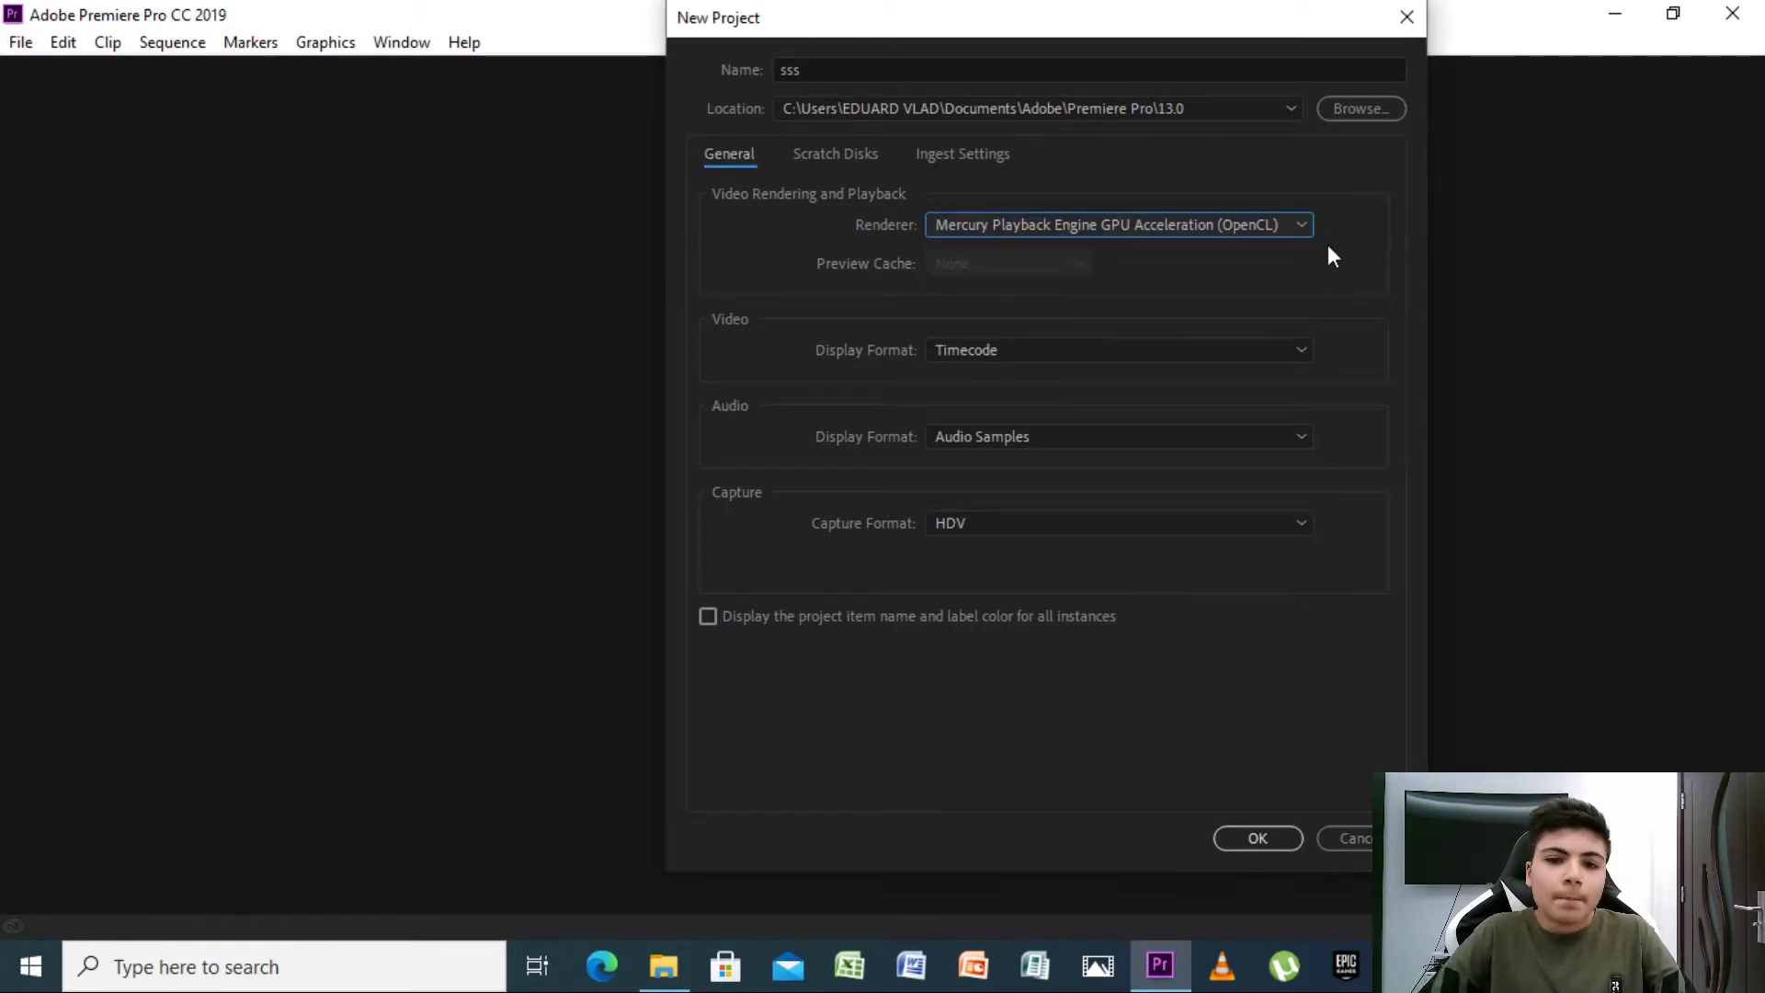
{"action": "left_click", "coordinate": [1260, 838]}
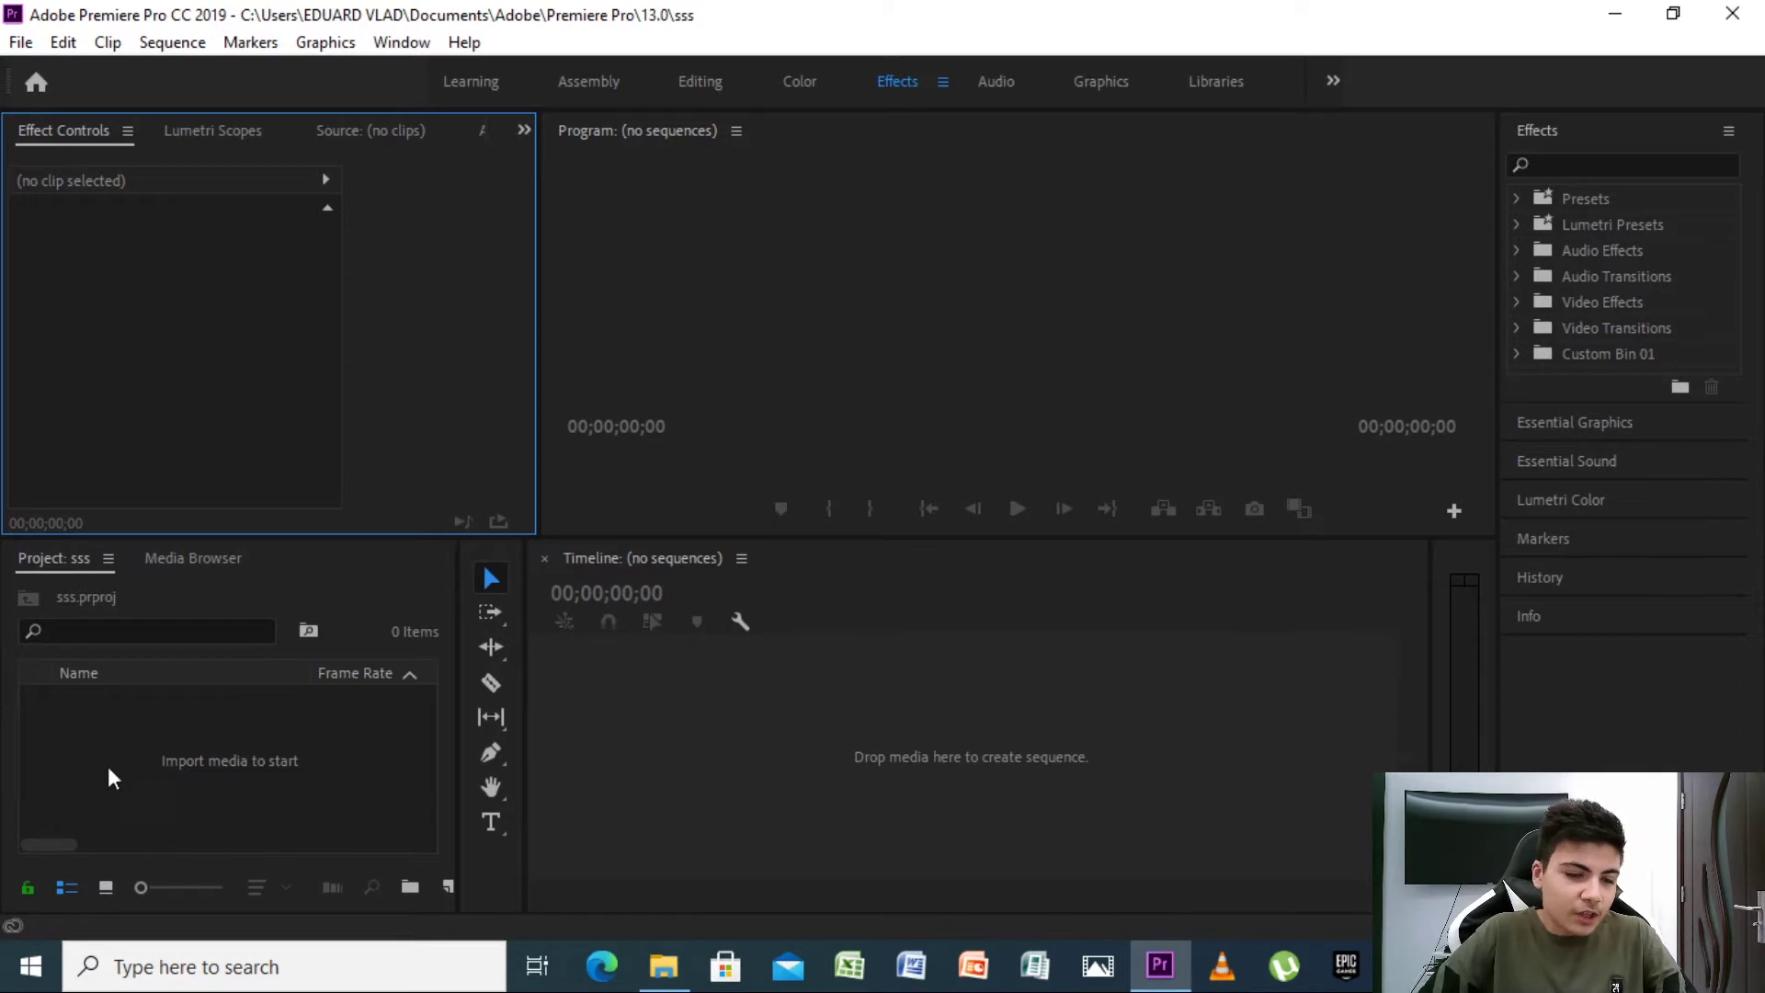
Import the Sample Video 2 clip into the empty project.
{"action": "right_click", "coordinate": [228, 761]}
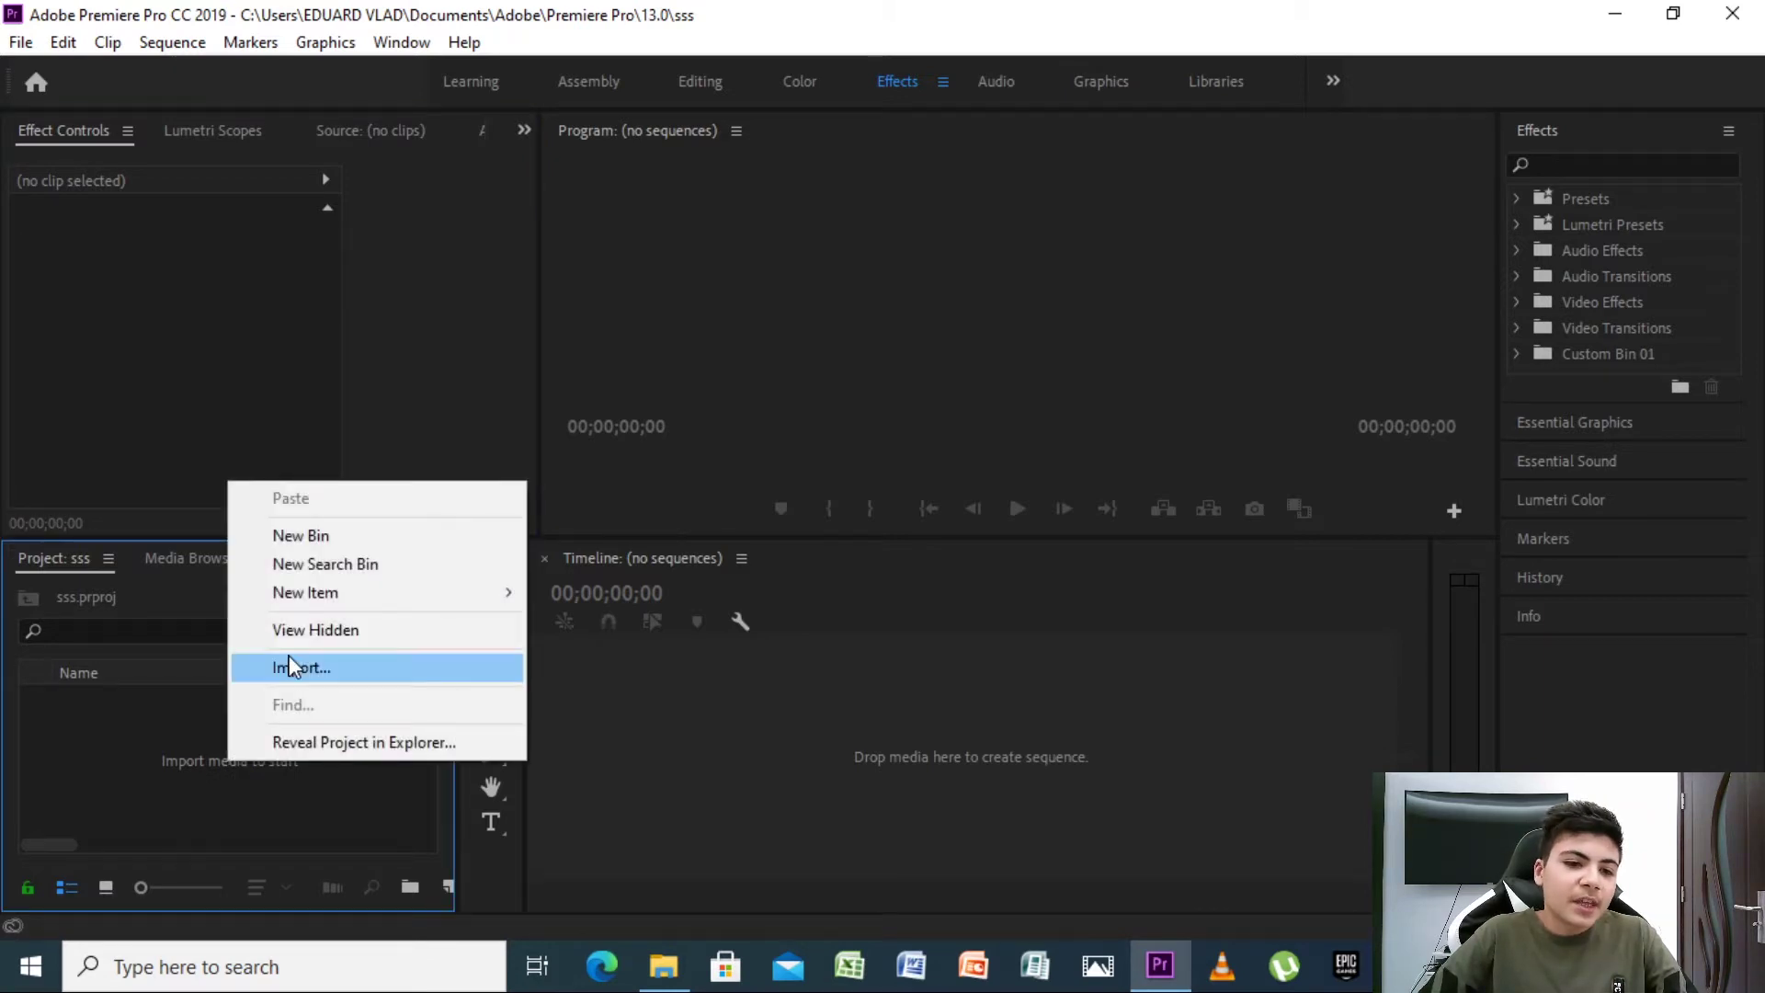
{"action": "left_click", "coordinate": [292, 671]}
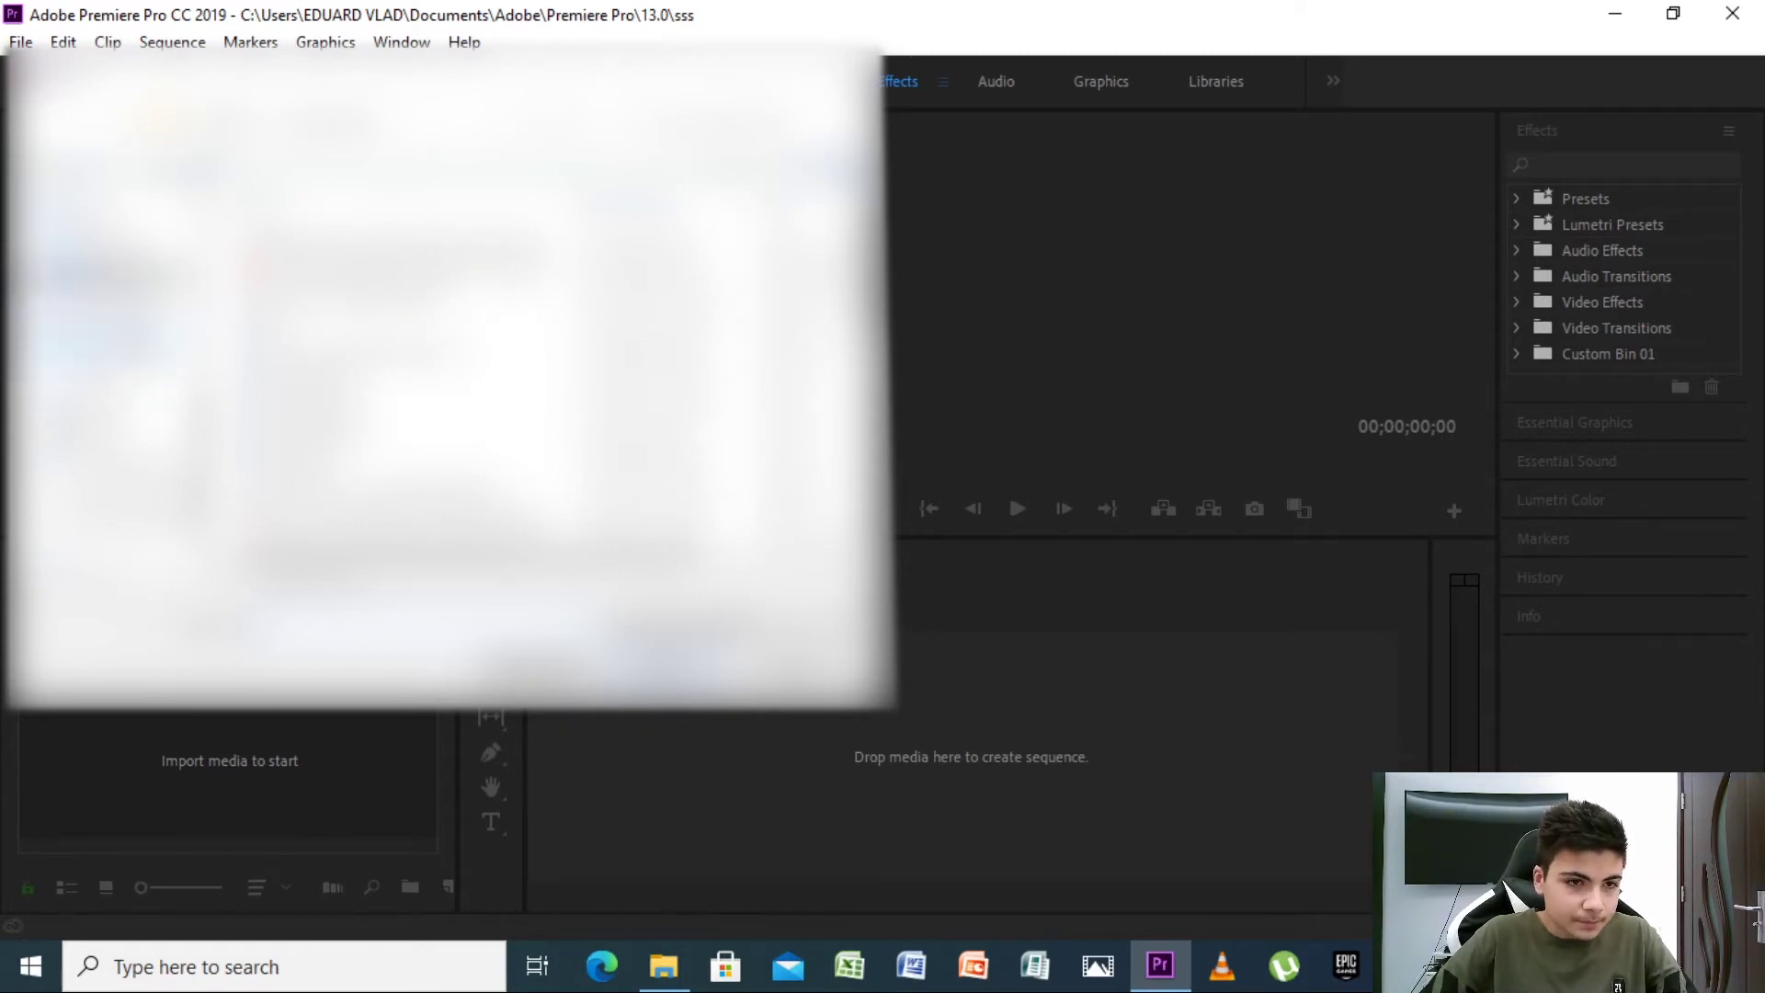
{"action": "left_click", "coordinate": [492, 288]}
{"action": "double_click", "coordinate": [489, 281]}
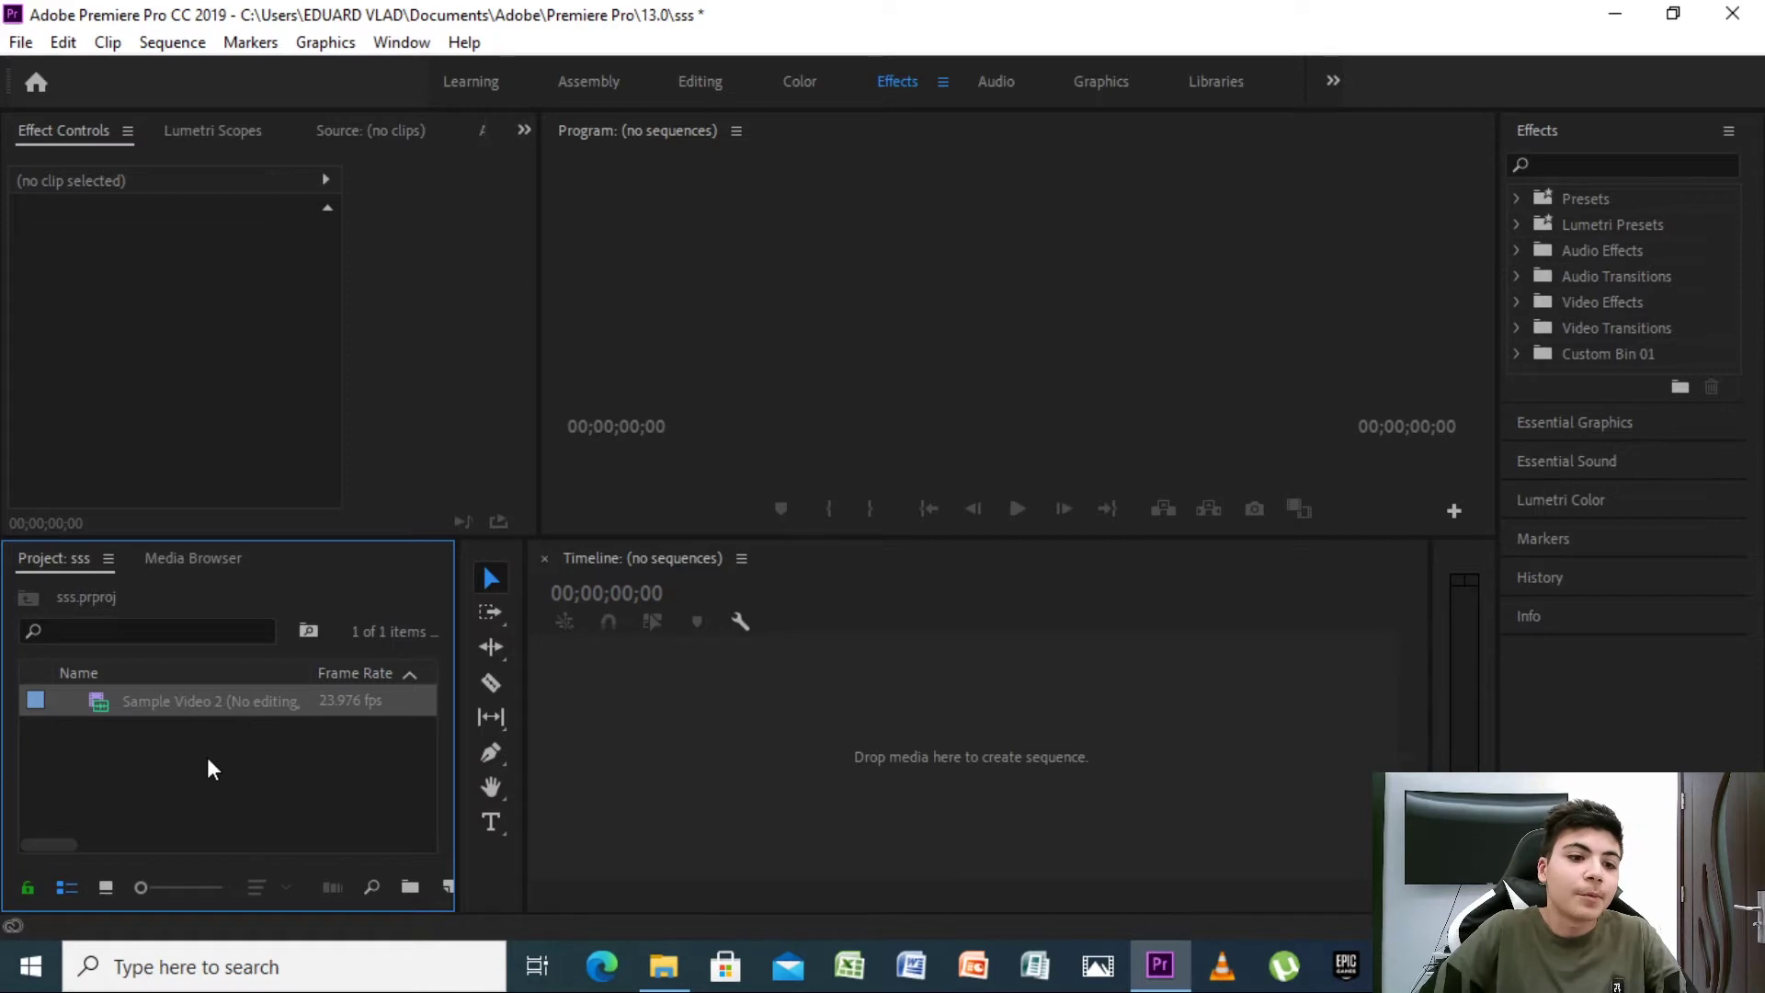
Preview the imported clip as a thumbnail, return to the list view and rename the clip as test.
{"action": "left_click", "coordinate": [108, 889]}
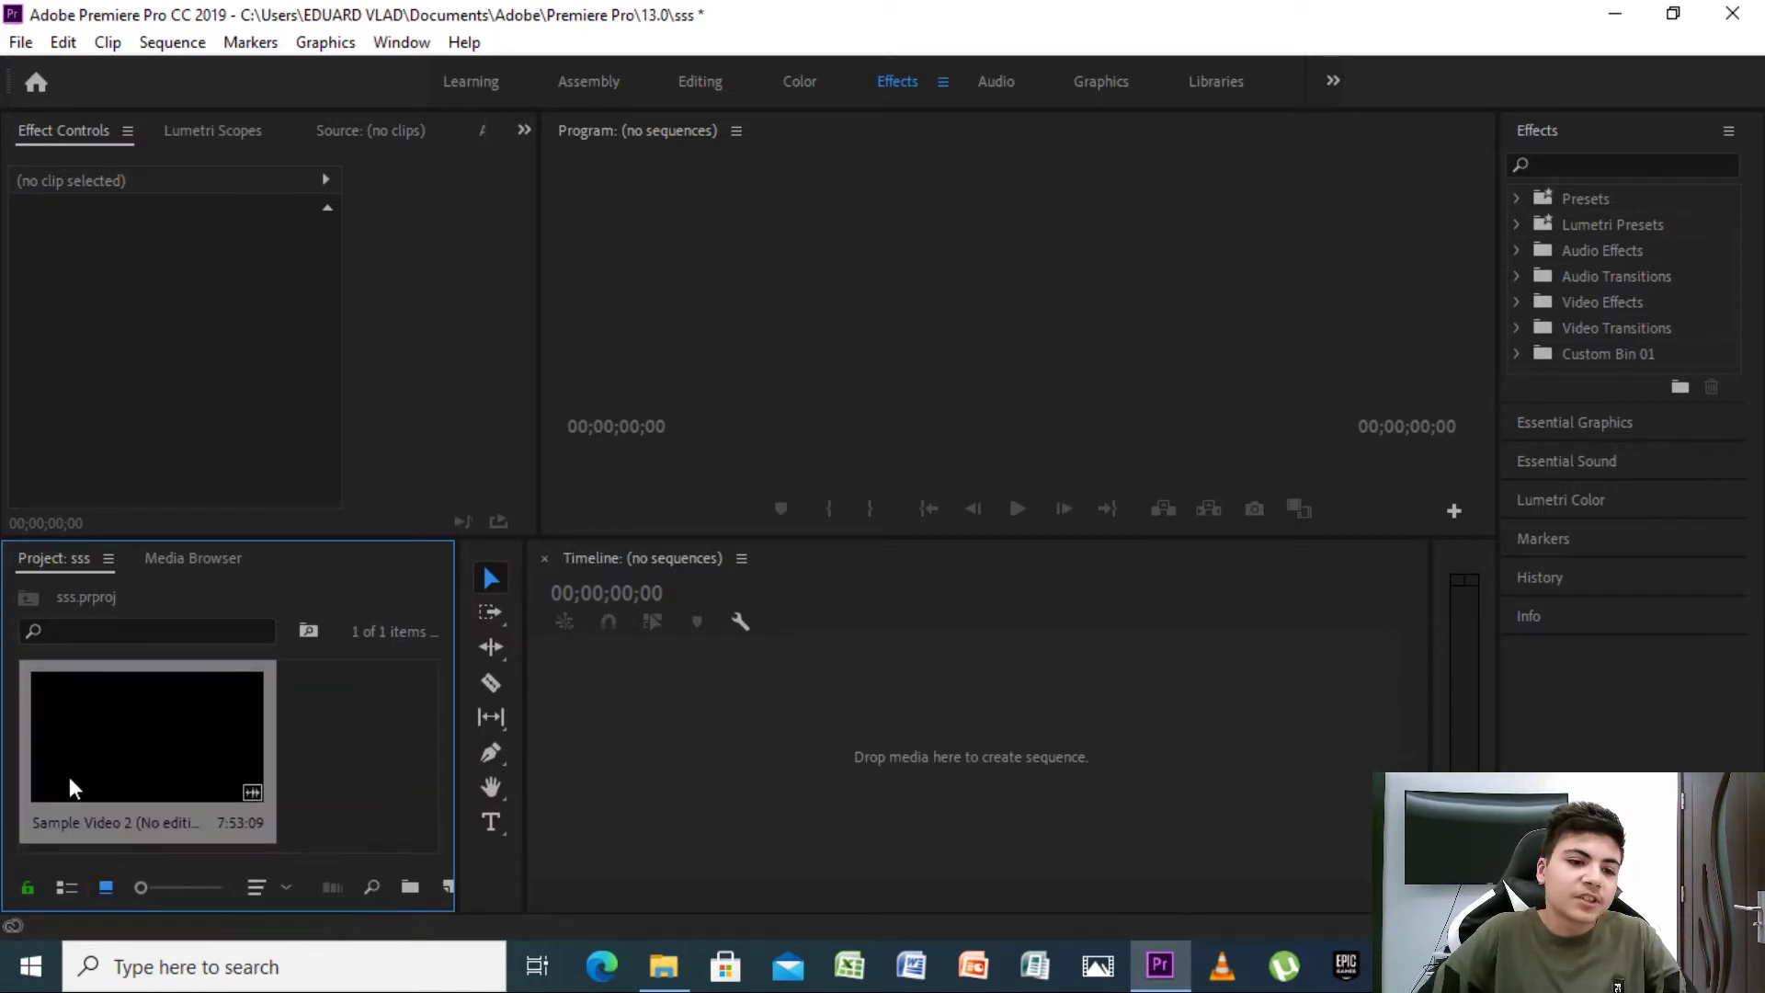
{"action": "left_click", "coordinate": [65, 888]}
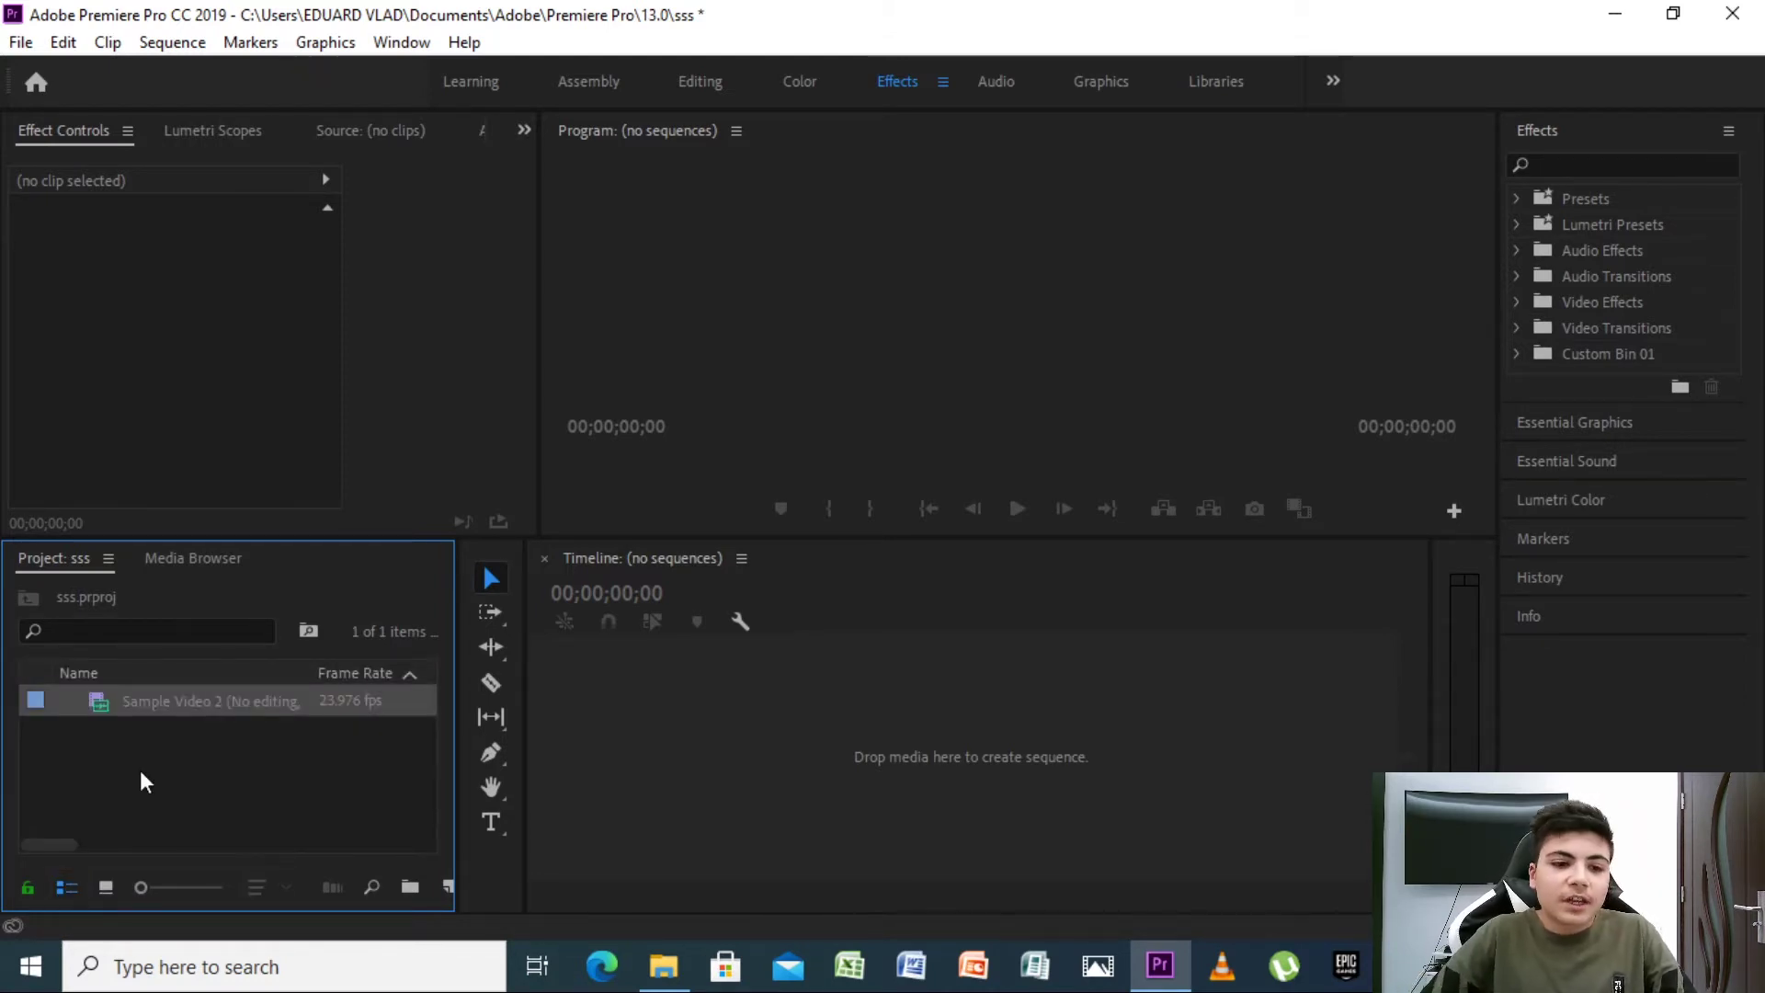
{"action": "right_click", "coordinate": [176, 721]}
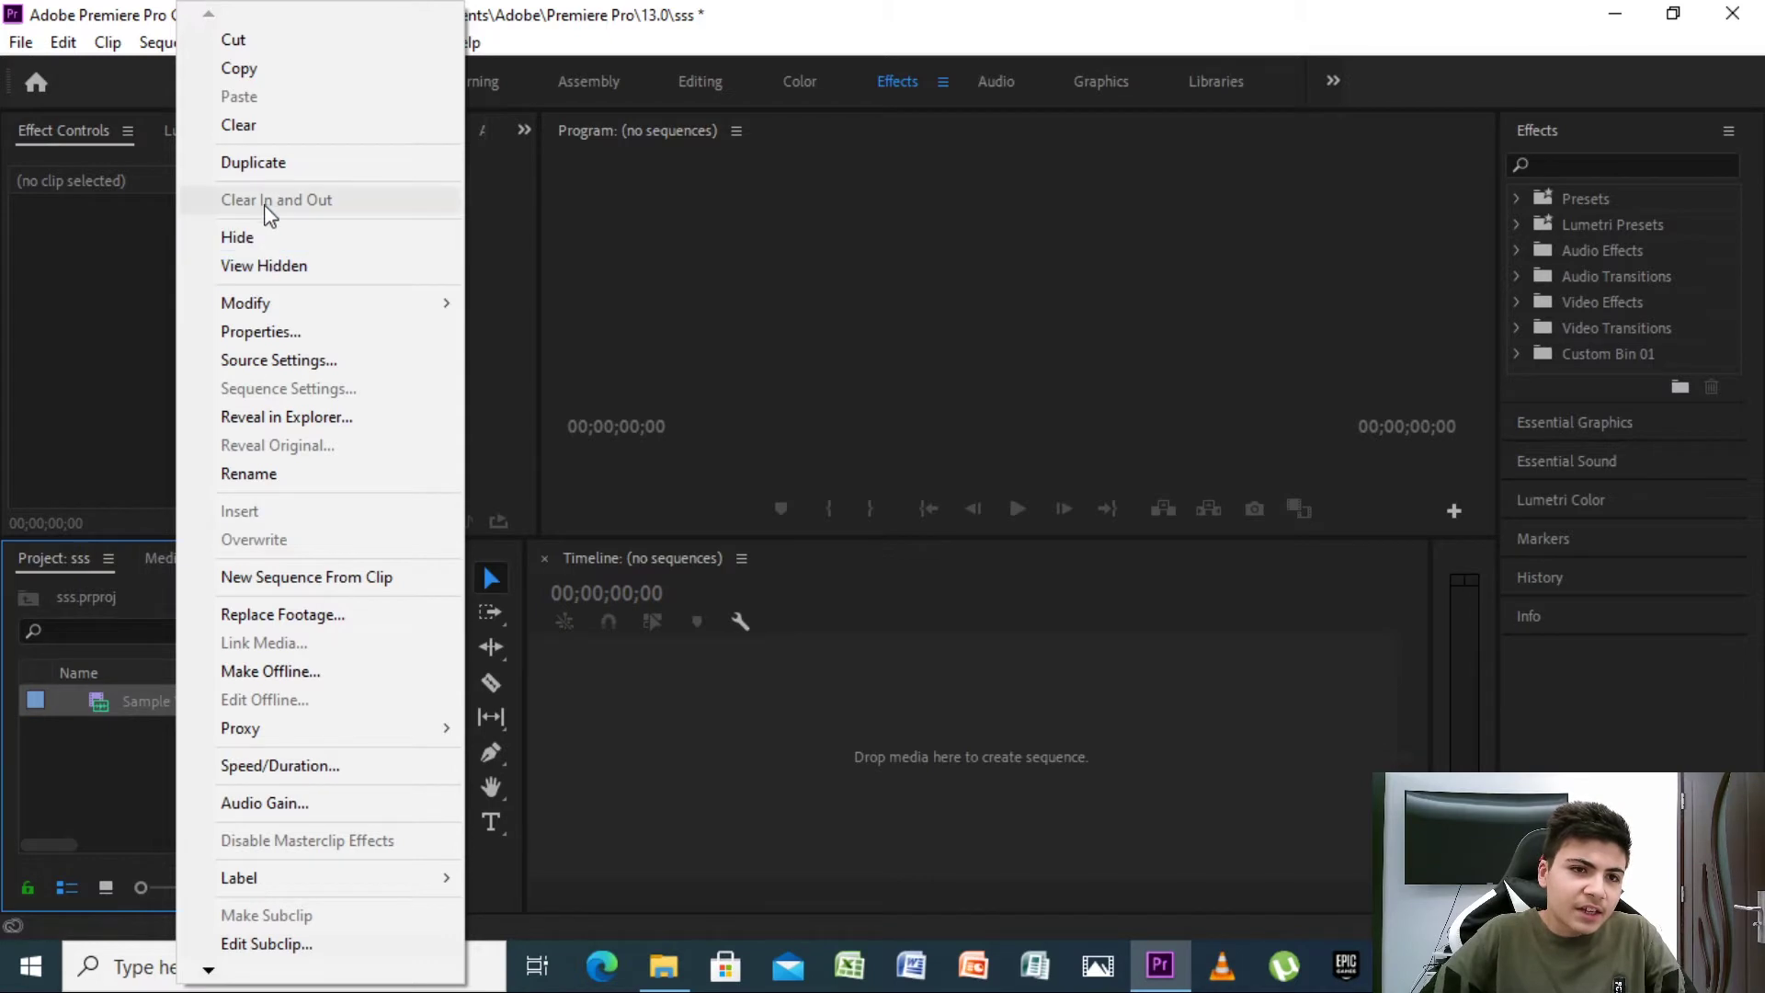
{"action": "left_click", "coordinate": [296, 474]}
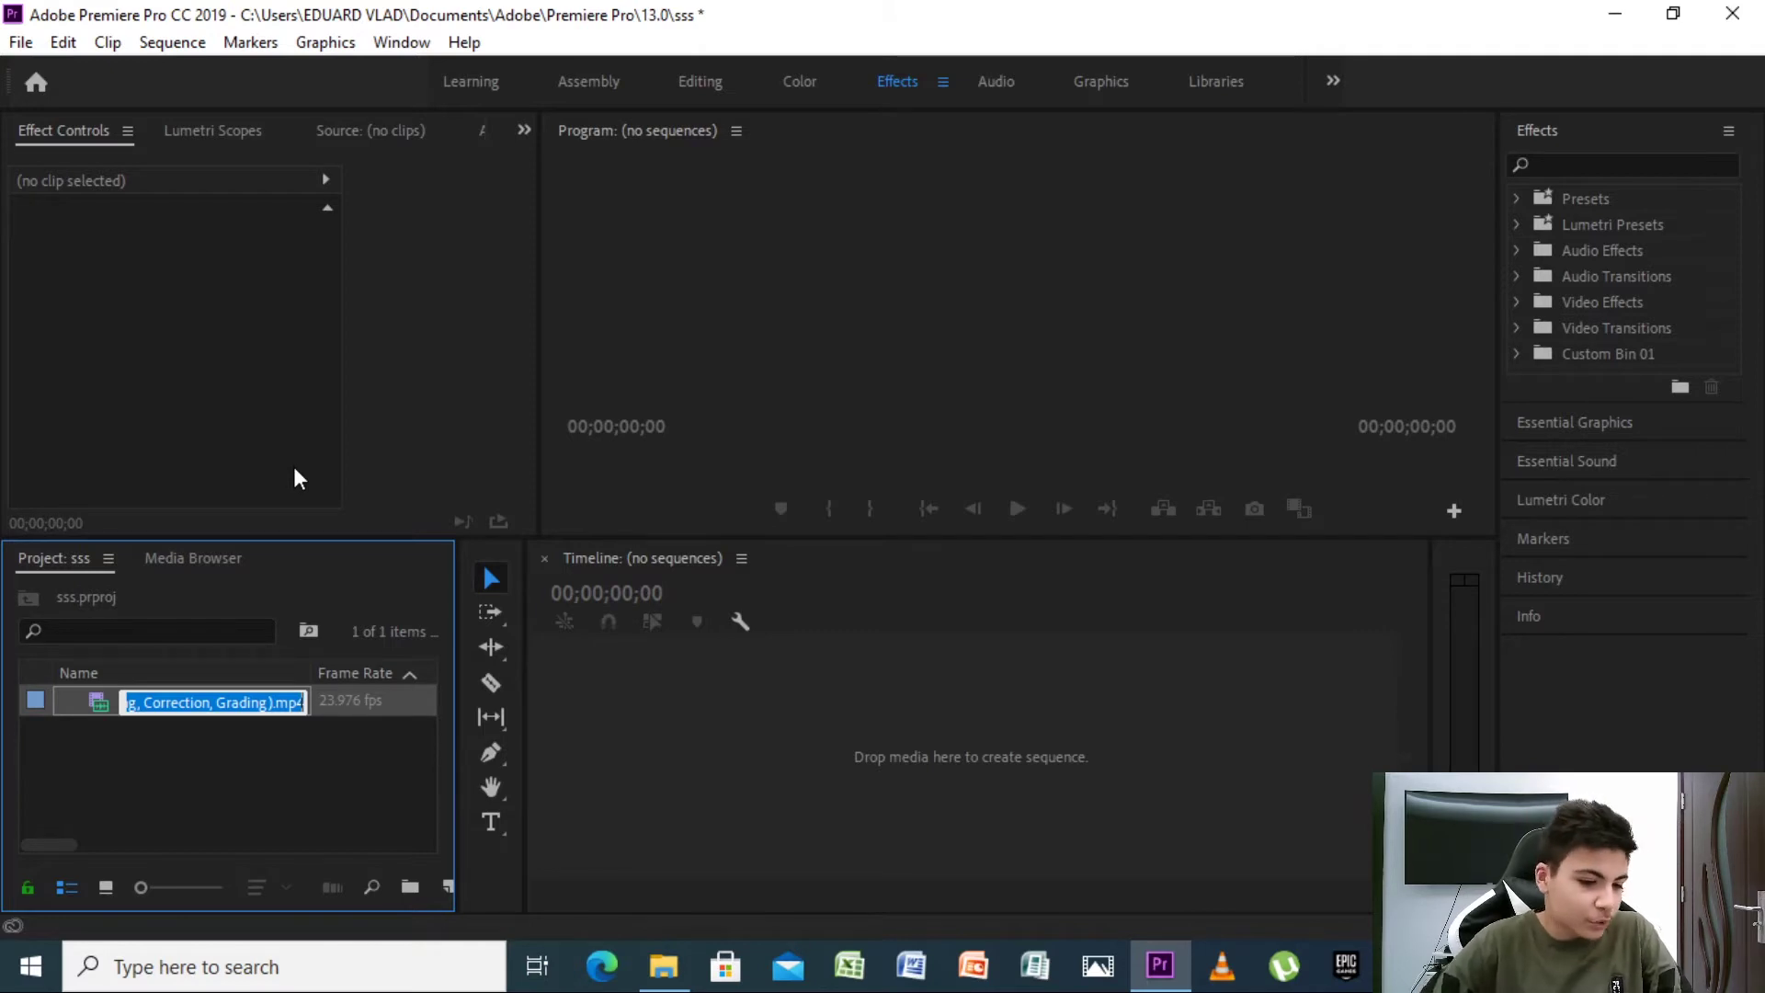
{"action": "type", "text": "test"}
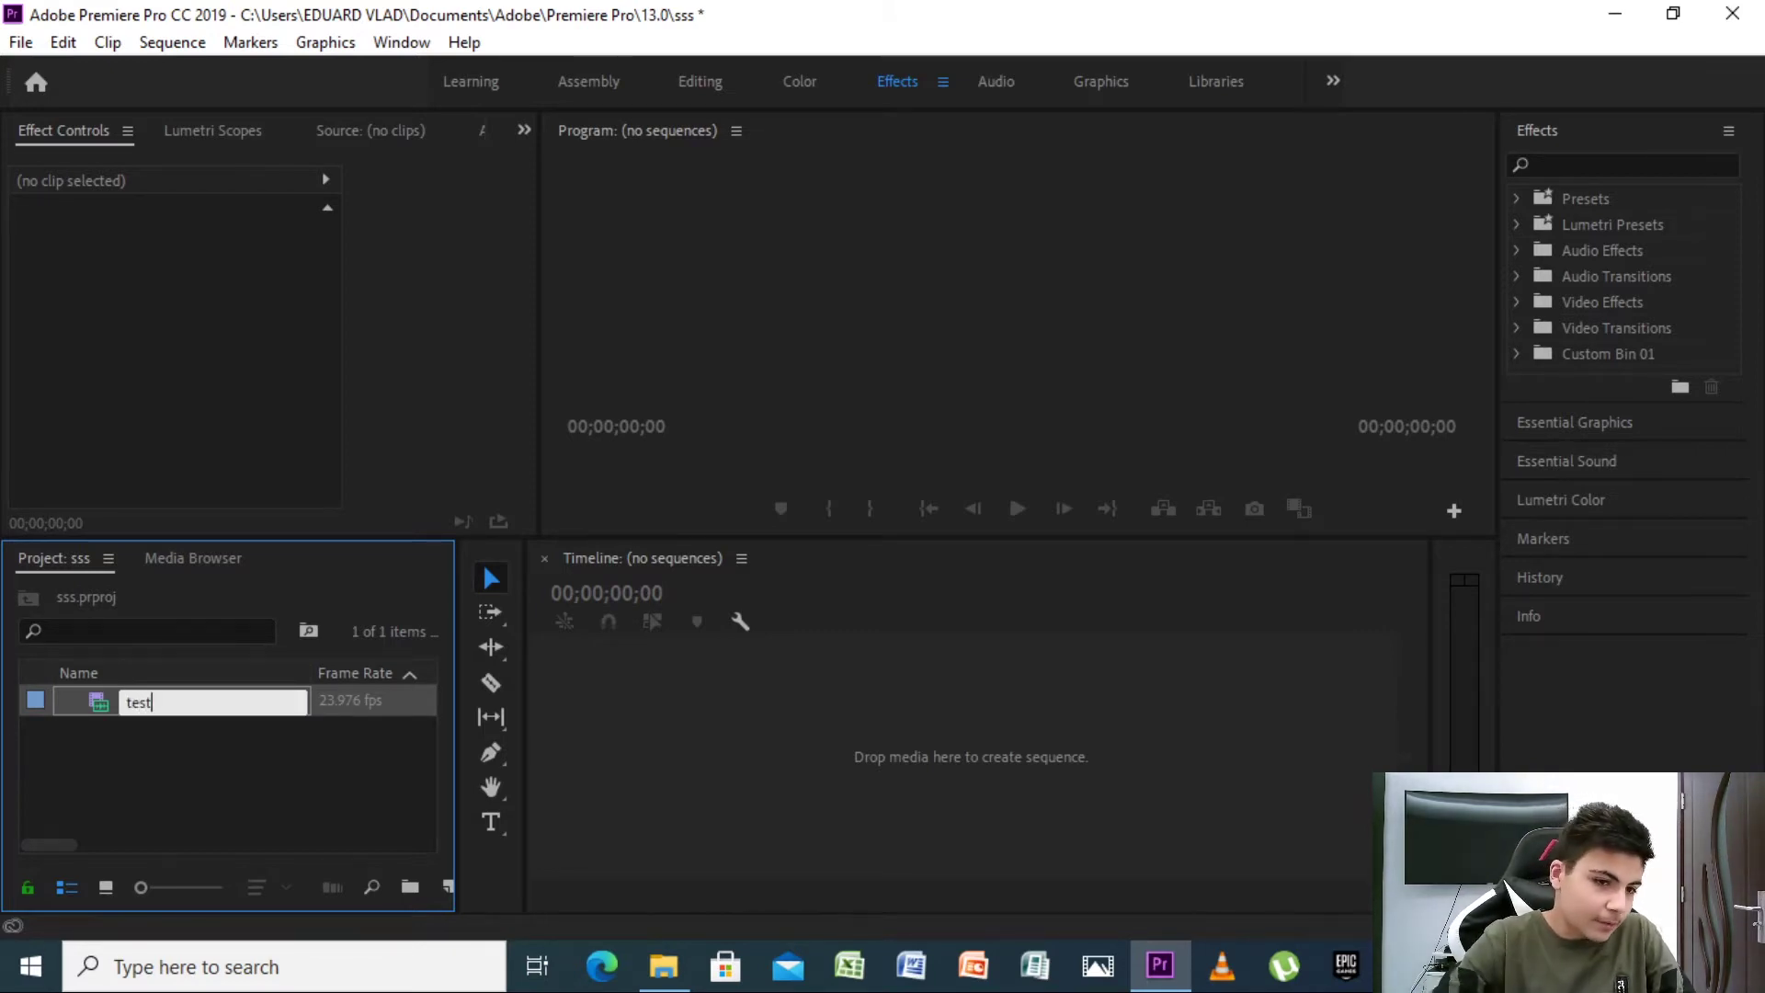
{"action": "key", "text": "Return"}
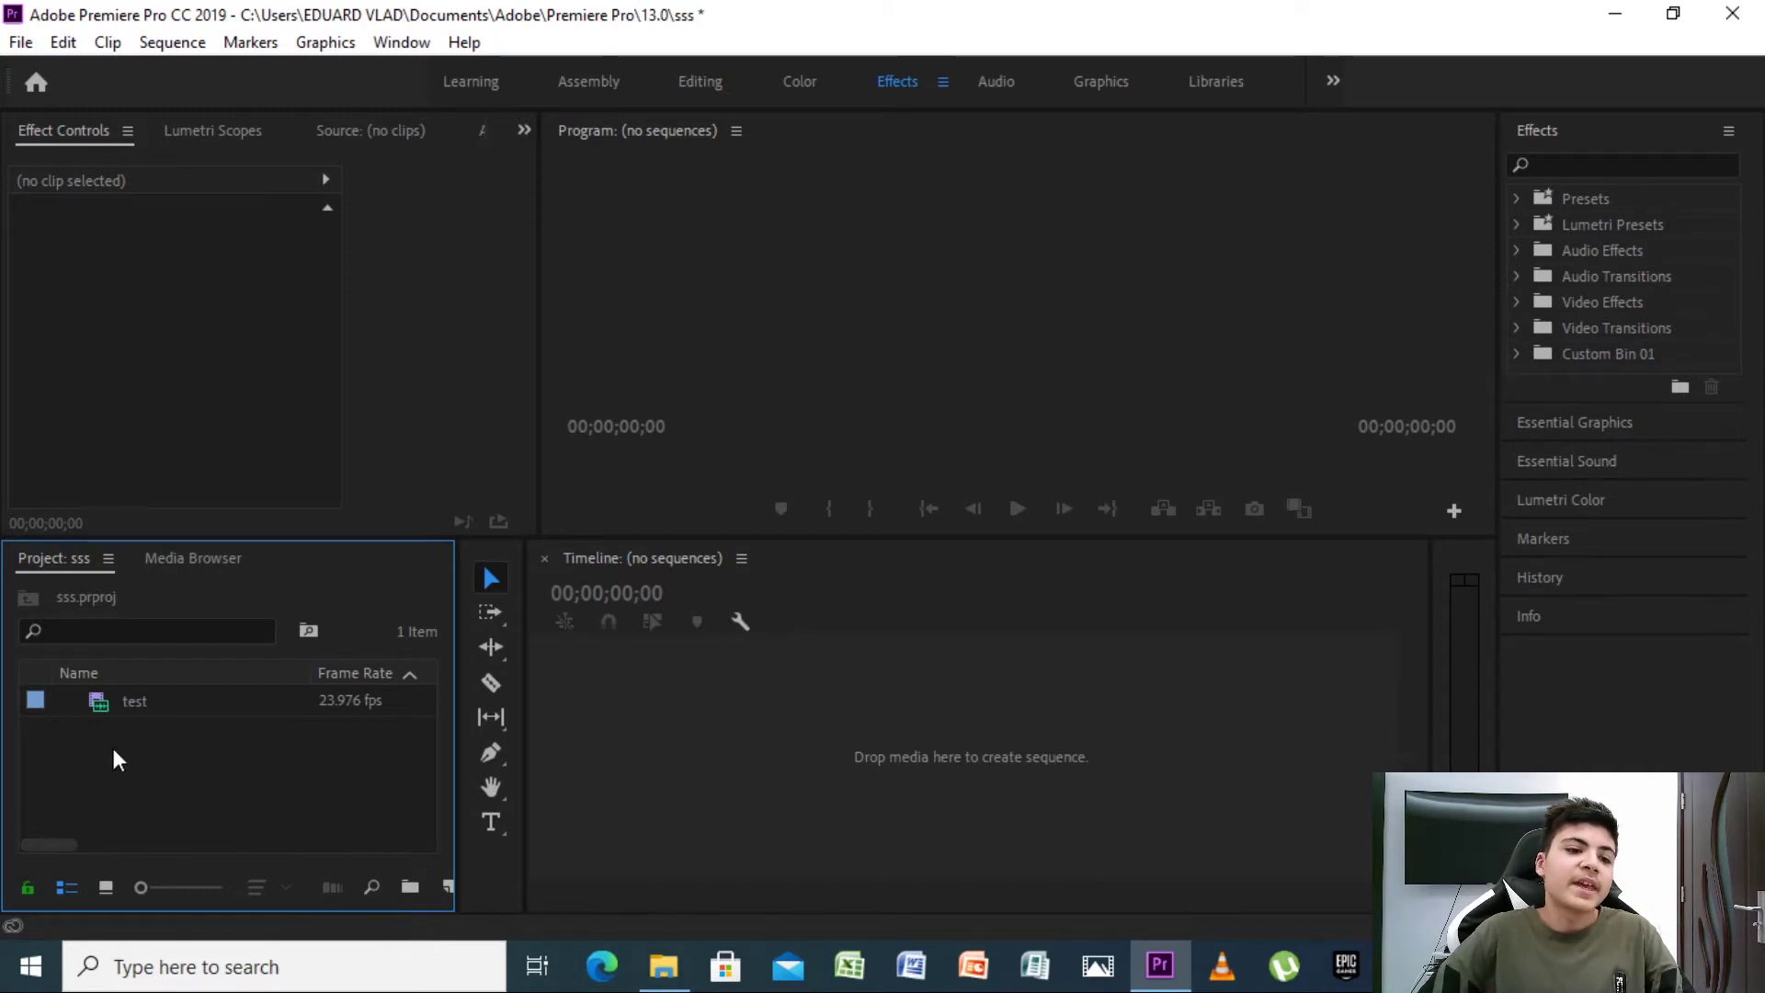
Widen the Project panel slightly and set its contents back to the list view.
{"action": "left_click", "coordinate": [106, 889]}
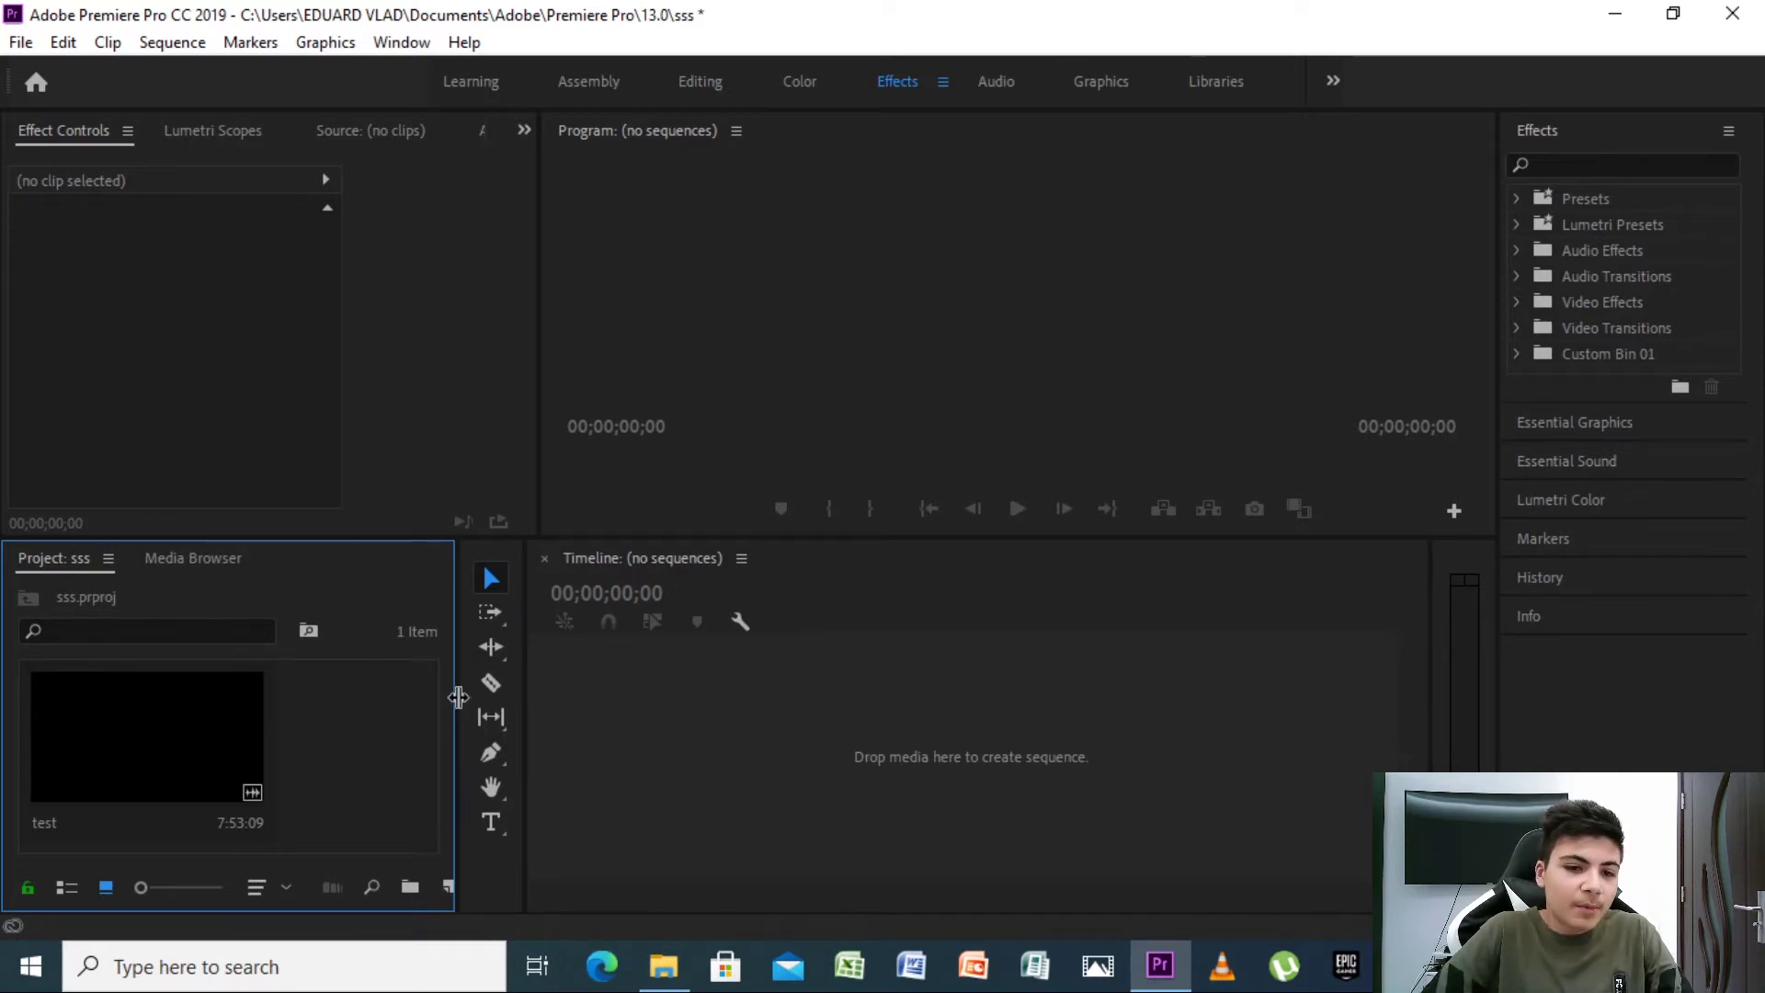
{"action": "left_click_drag", "start_coordinate": [460, 716], "coordinate": [493, 701]}
{"action": "left_click_drag", "start_coordinate": [630, 727], "coordinate": [548, 721]}
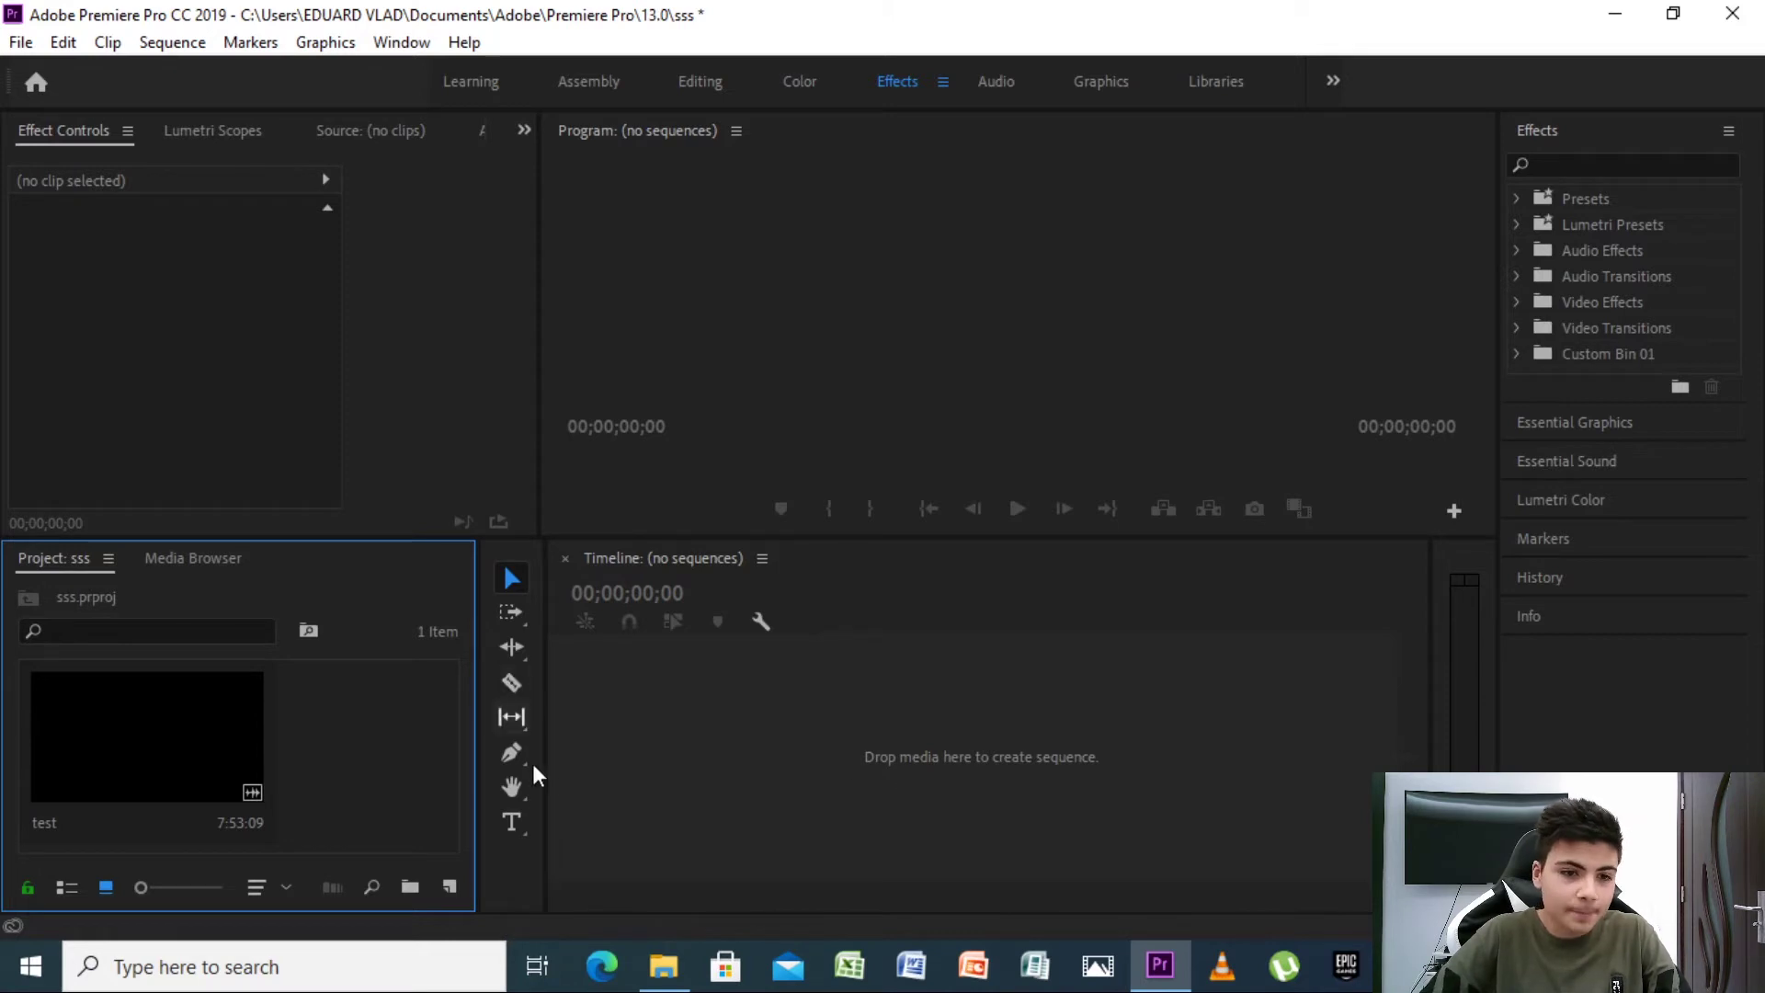
{"action": "key", "text": "ctrl+Page_Up"}
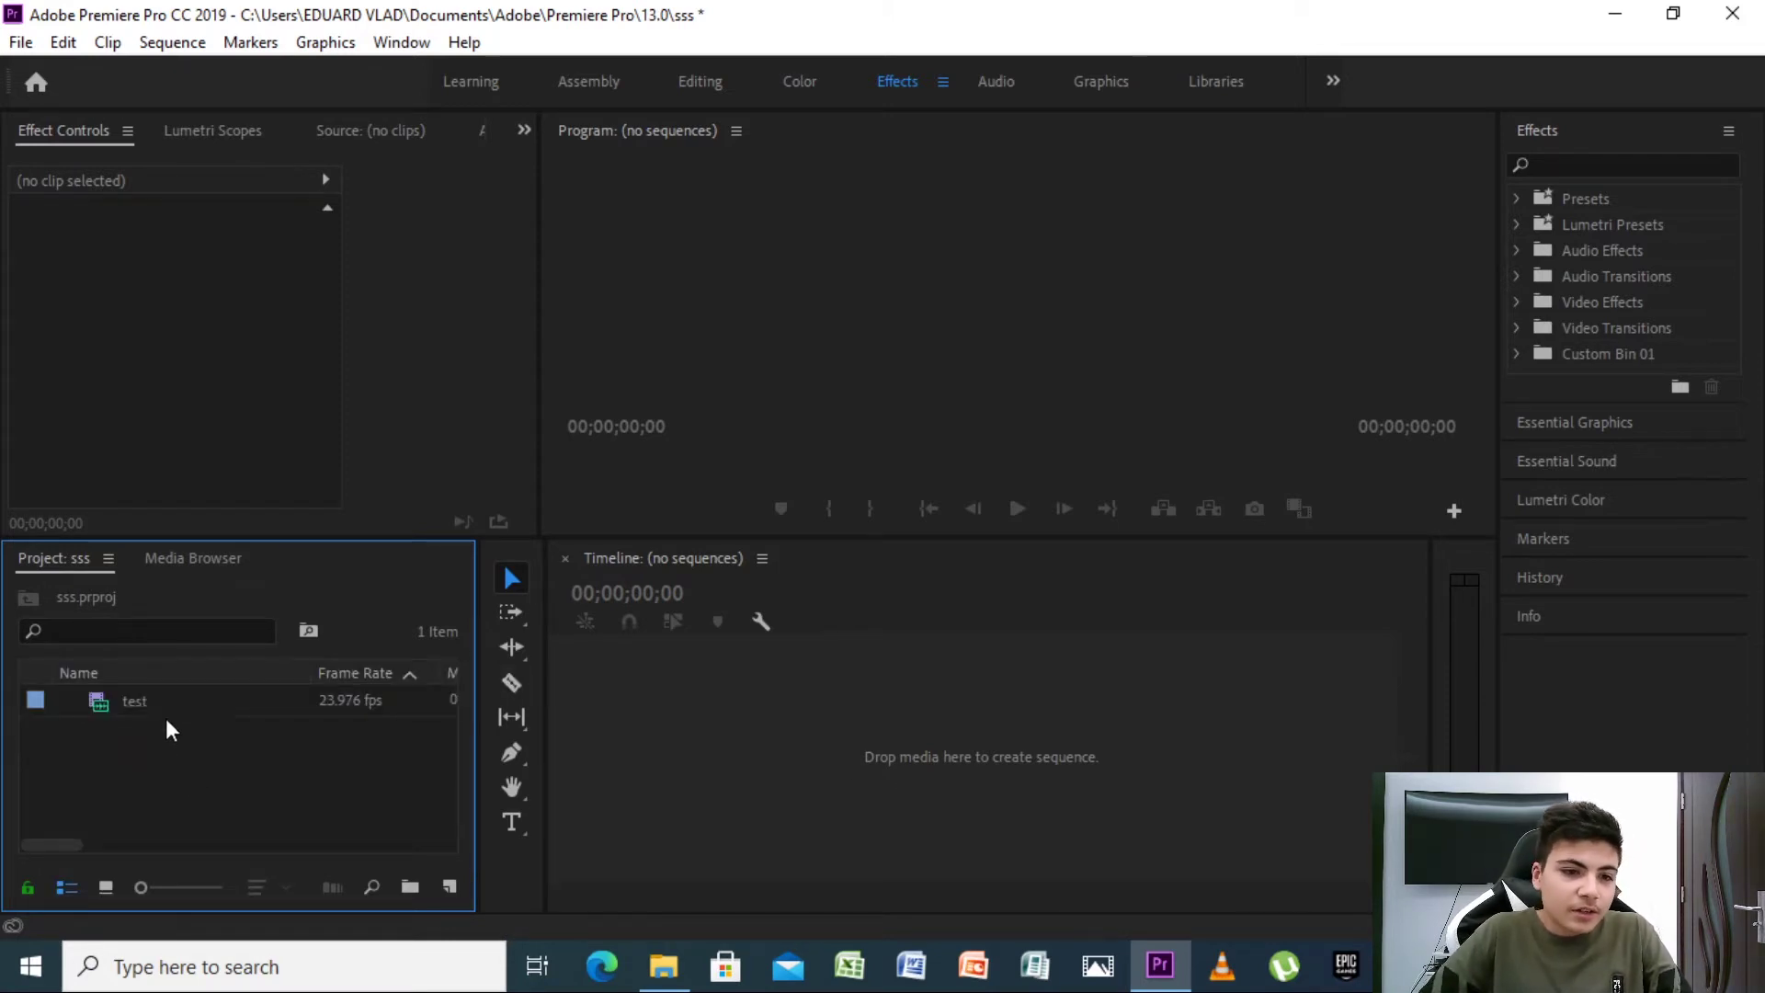
Create a sequence from the test clip in the empty timeline and play its first three seconds.
{"action": "mouse_move", "coordinate": [147, 710]}
{"action": "left_click_drag", "start_coordinate": [147, 710], "coordinate": [697, 769]}
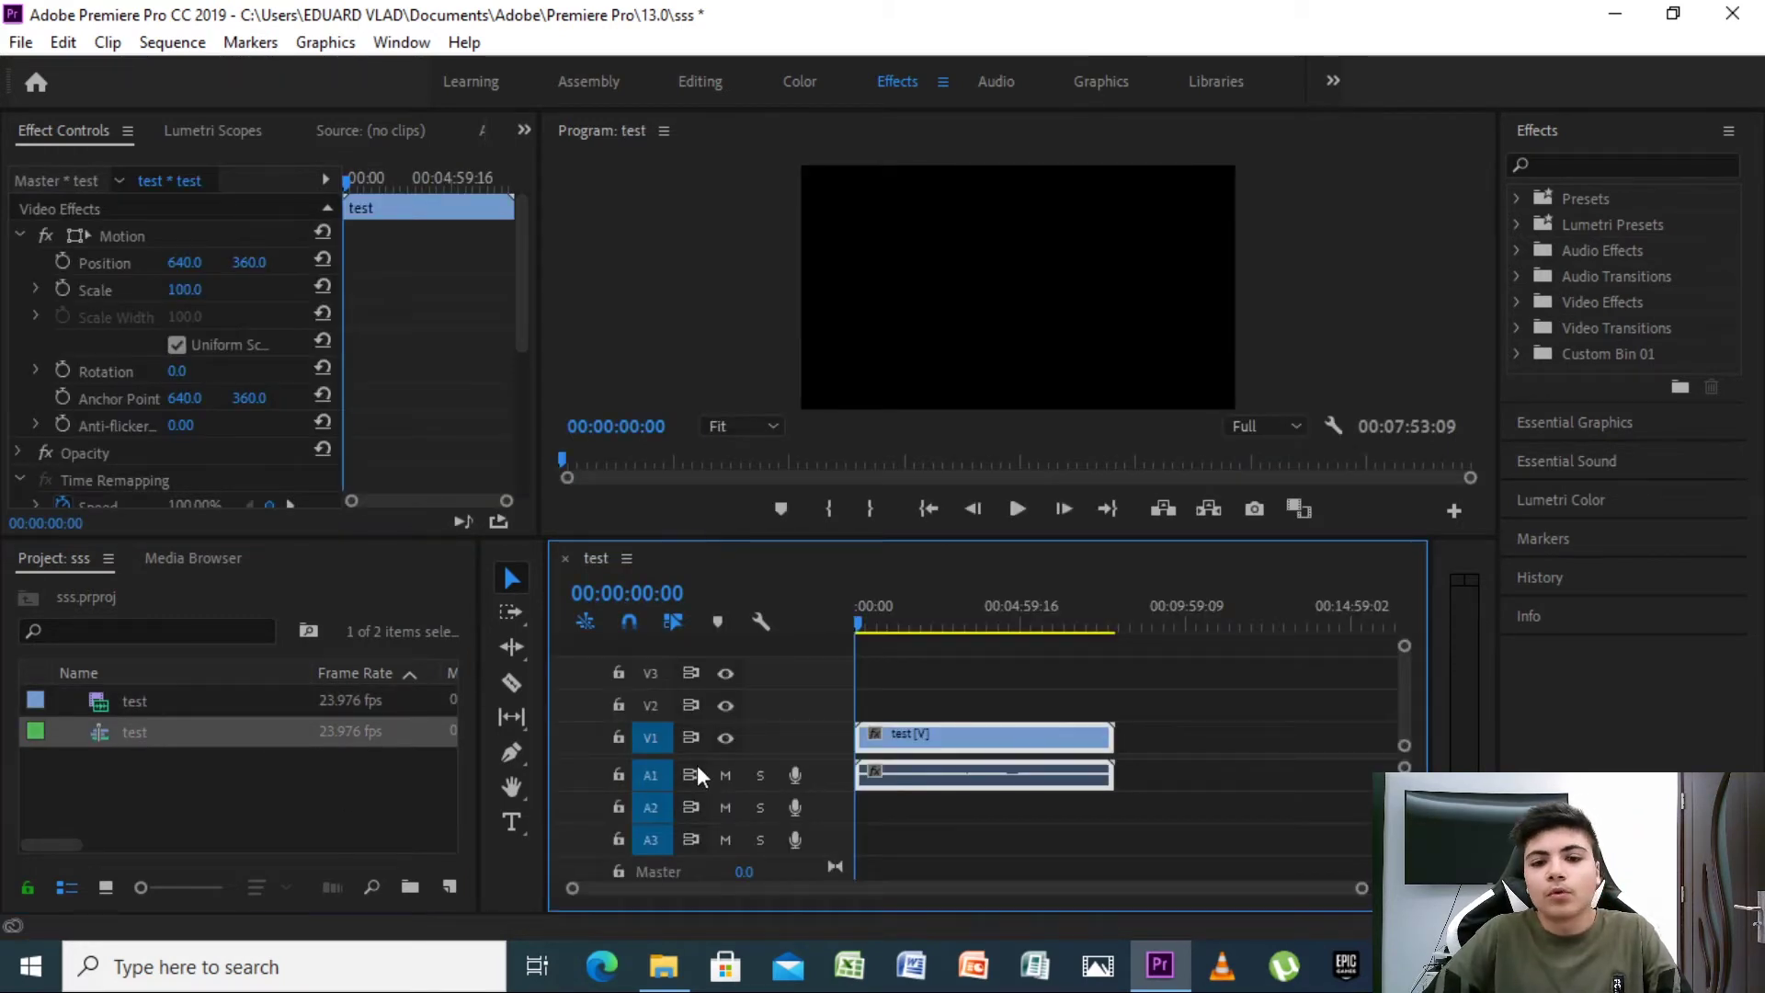
{"action": "left_click", "coordinate": [1019, 506]}
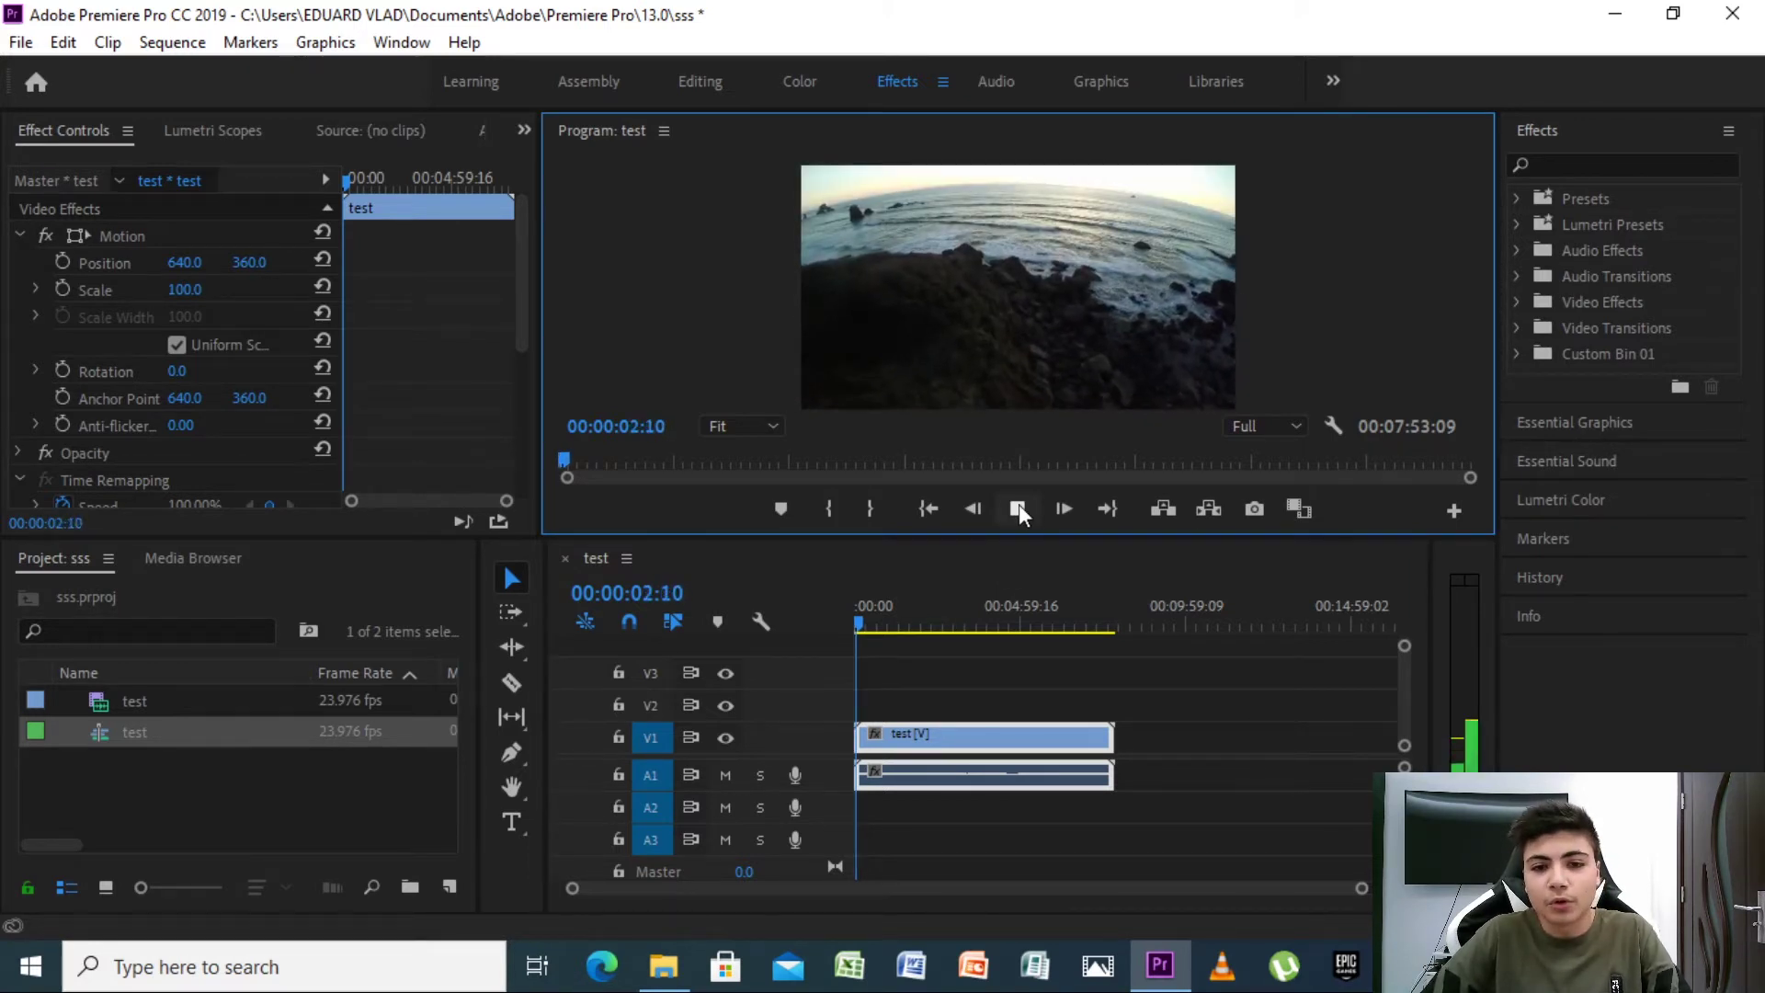
{"action": "left_click", "coordinate": [1019, 507]}
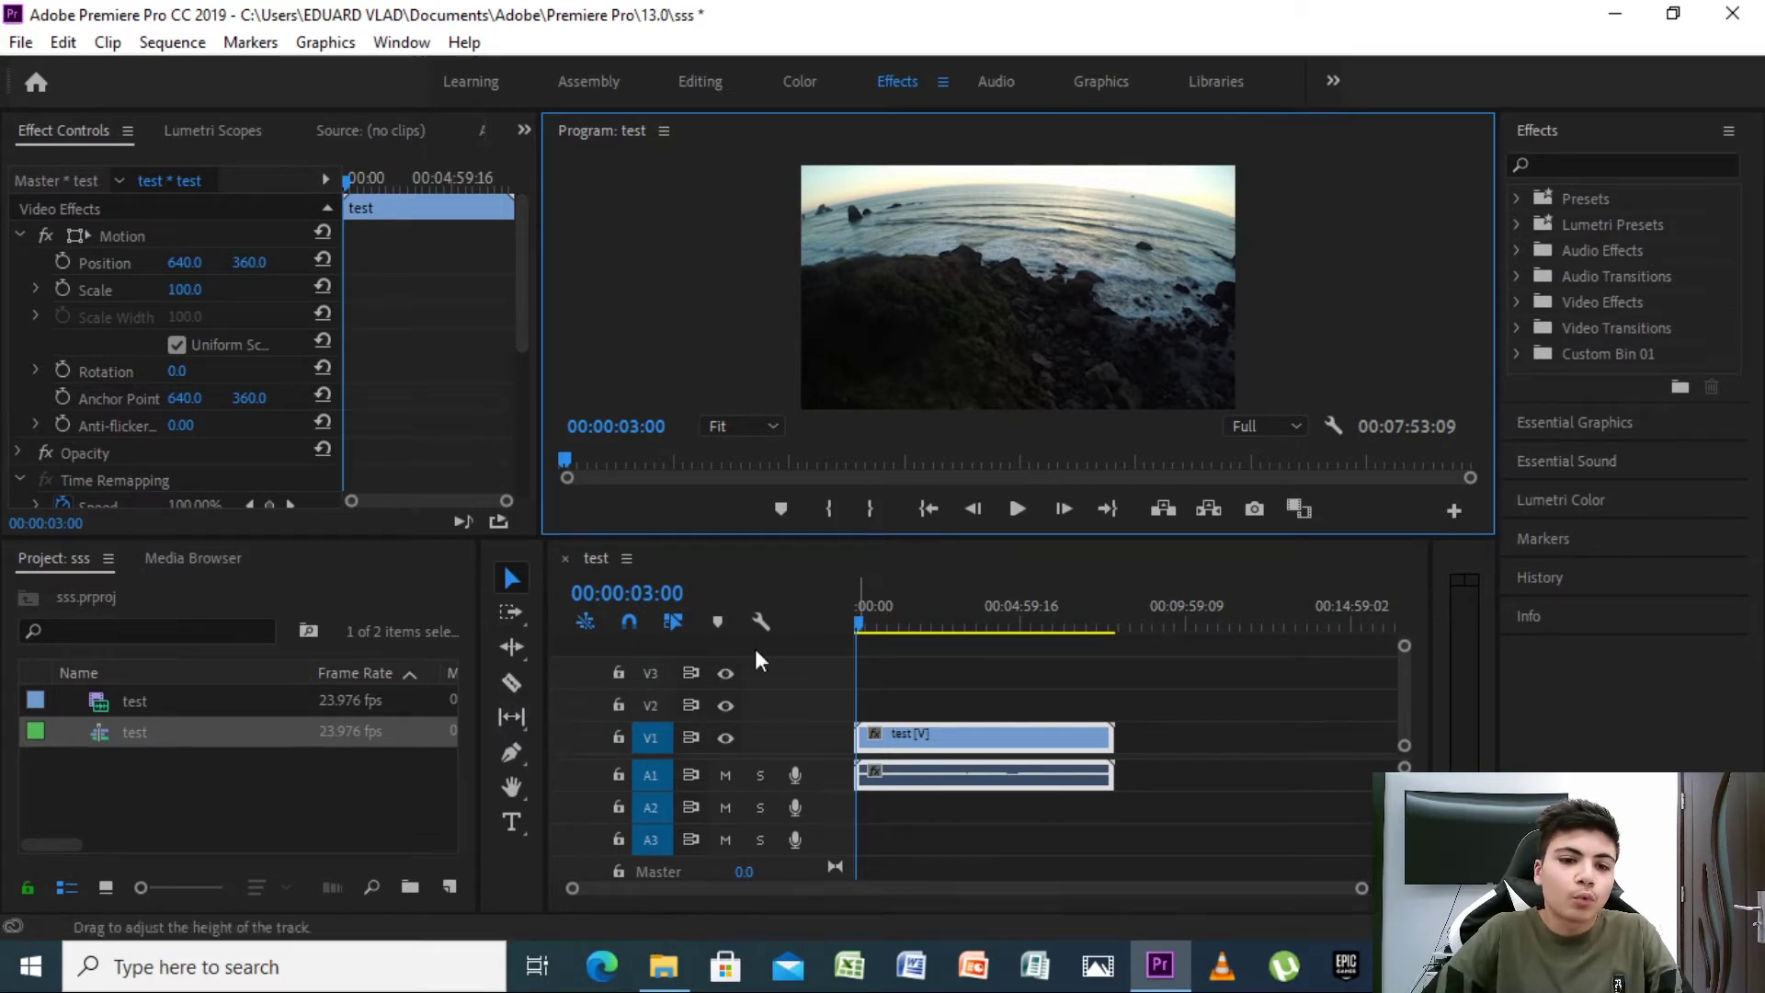
Split the test clip near its end, at about 00:06:39, with the Razor tool.
{"action": "left_click", "coordinate": [511, 682]}
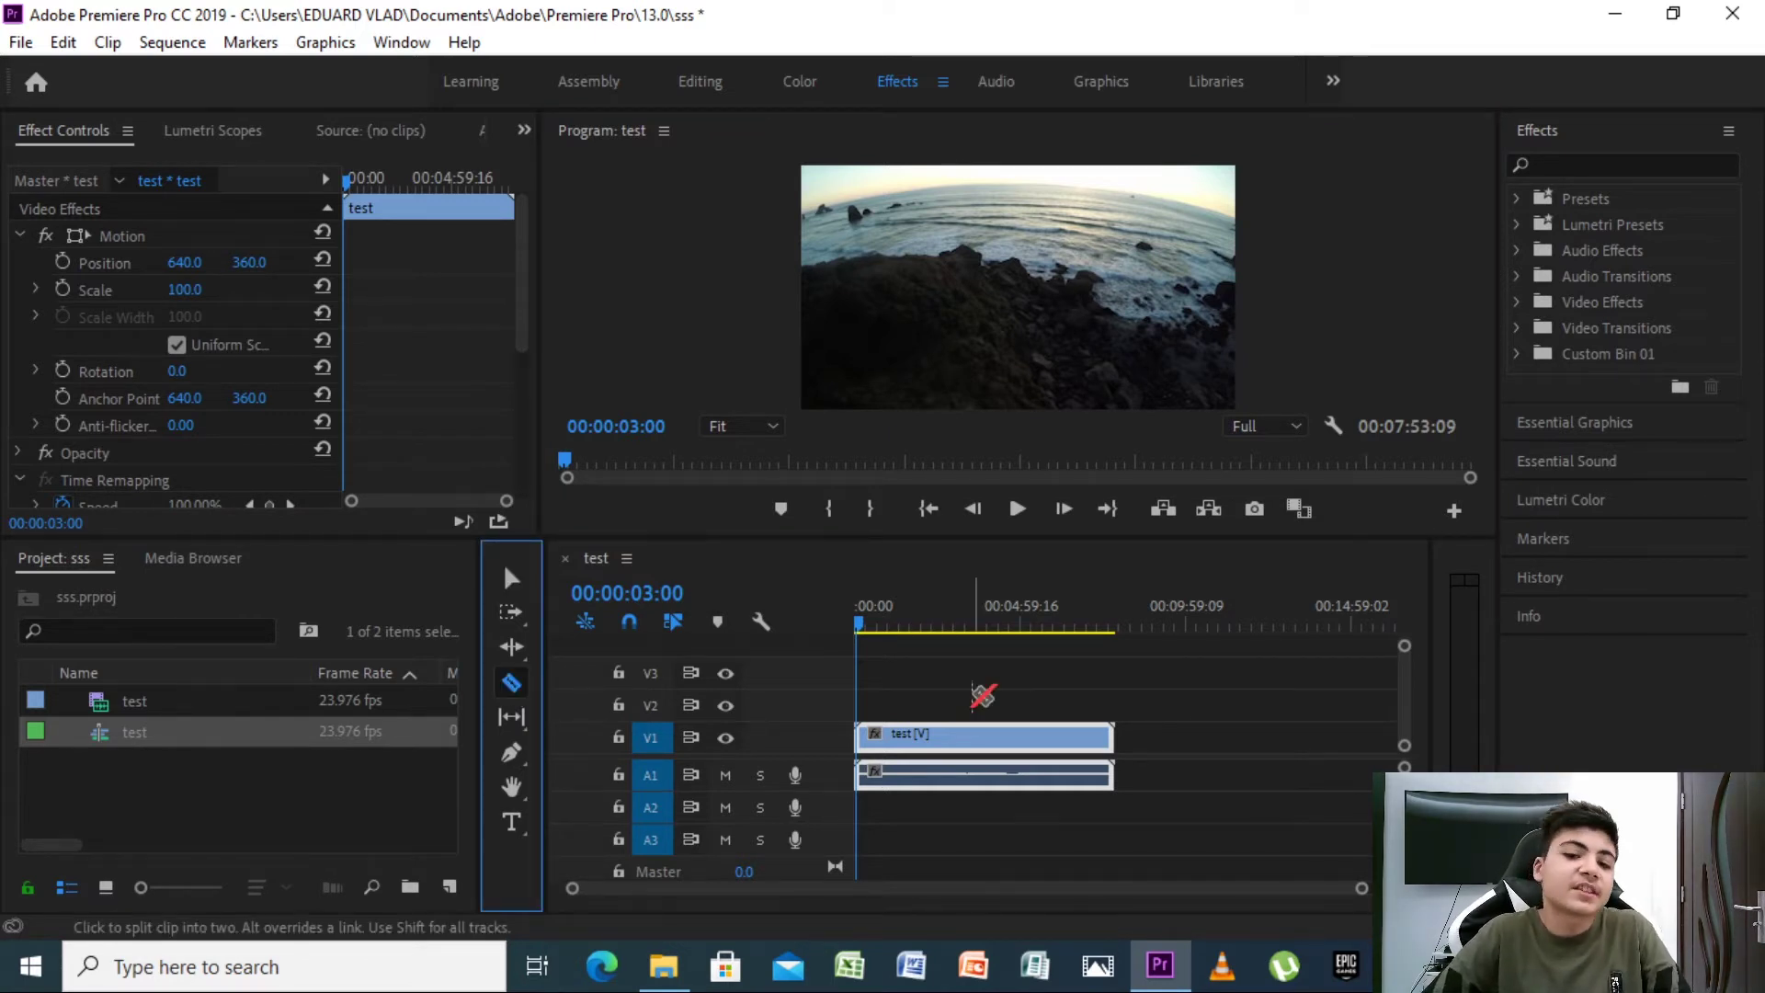
{"action": "left_click", "coordinate": [1084, 747]}
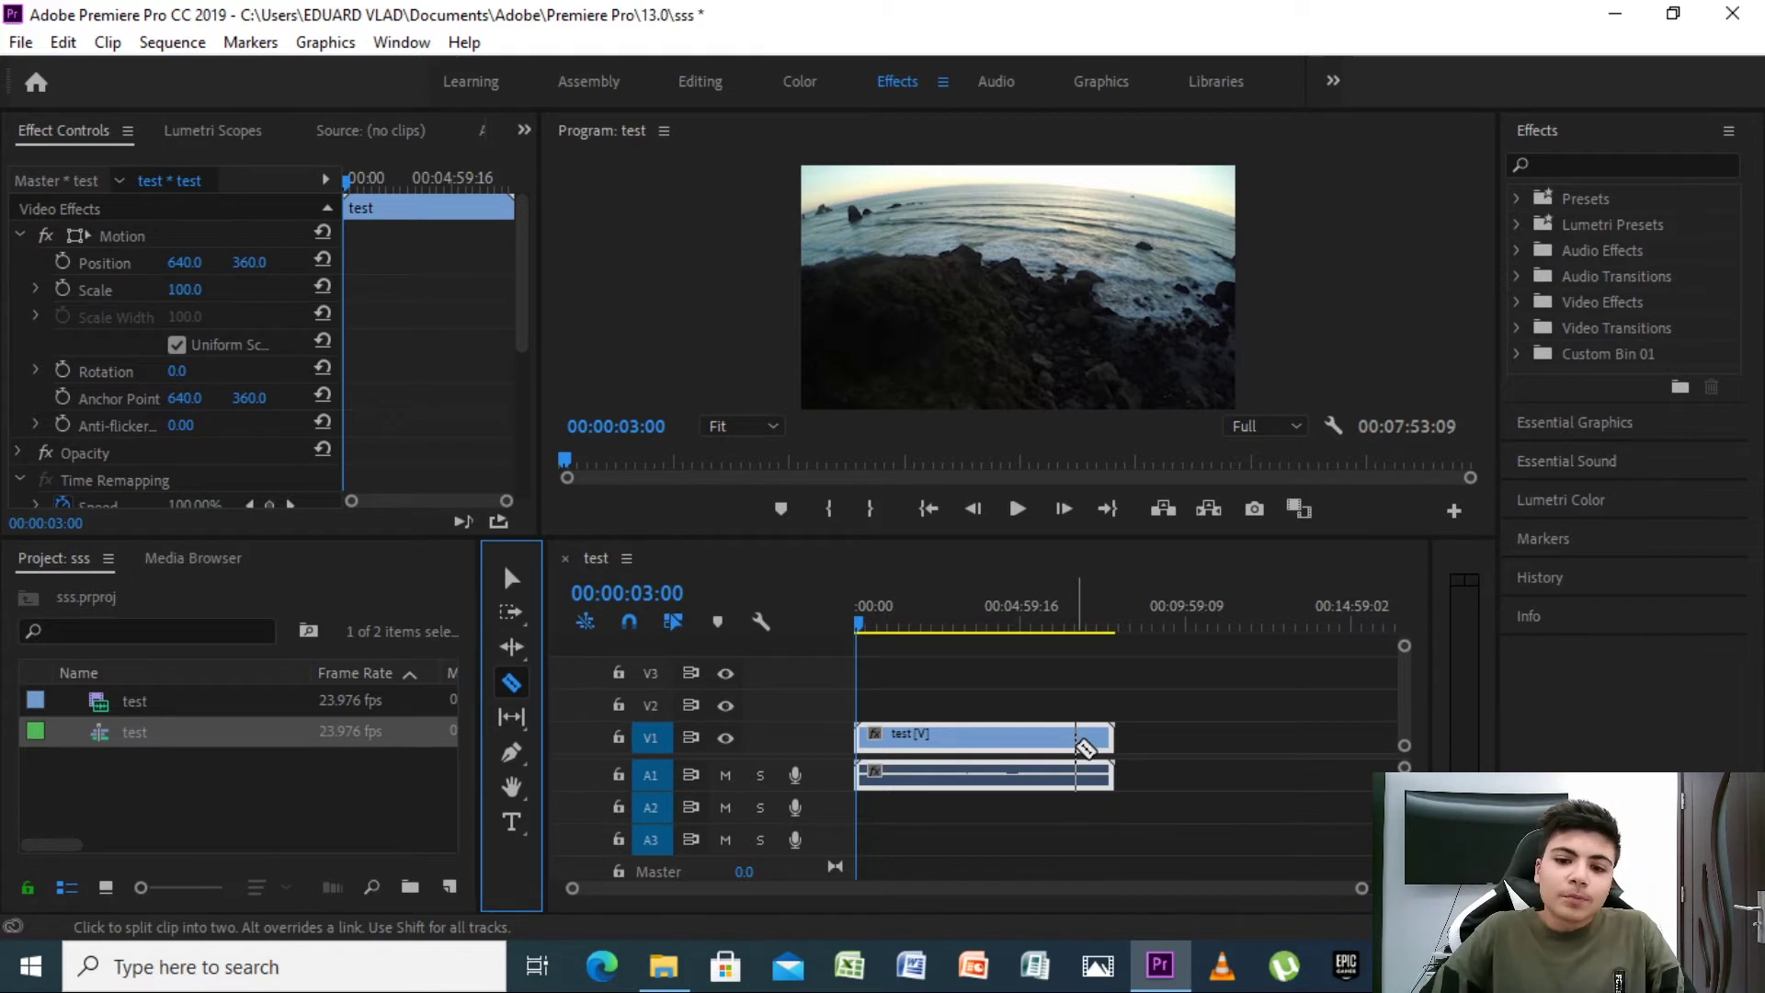
{"action": "left_click", "coordinate": [1086, 747]}
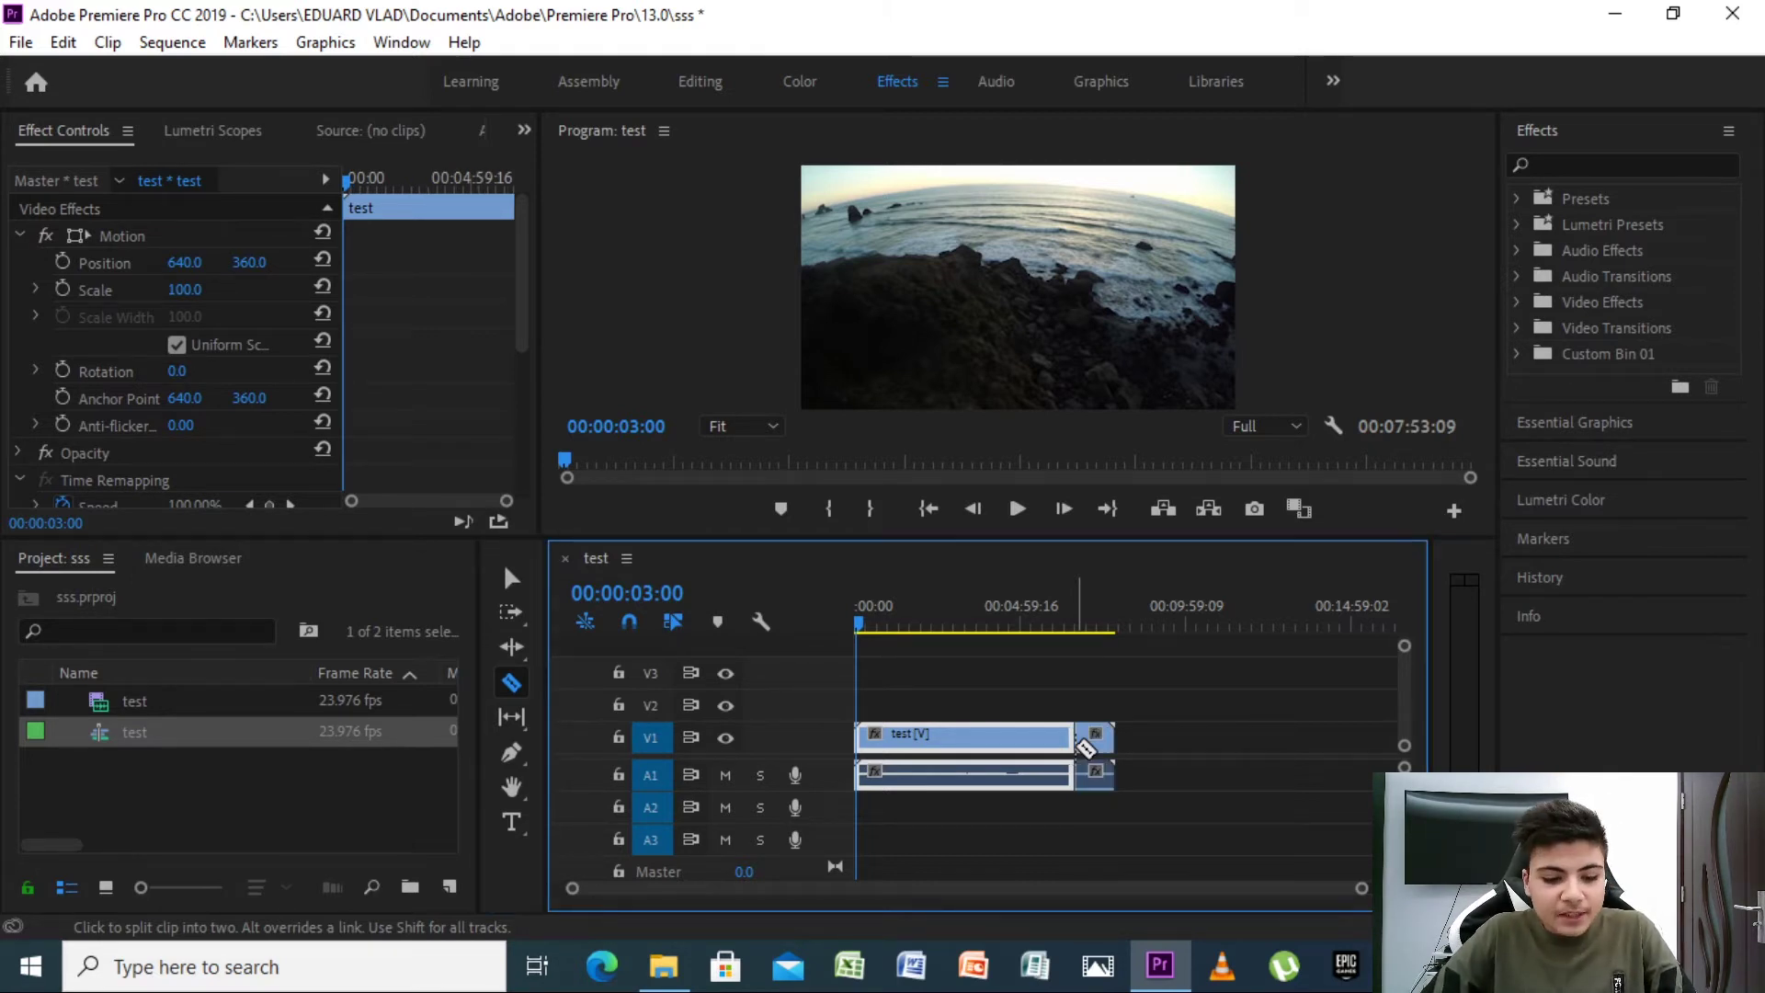
Delete the short end segment of the test clip after the cut, including its audio.
{"action": "left_click", "coordinate": [513, 579]}
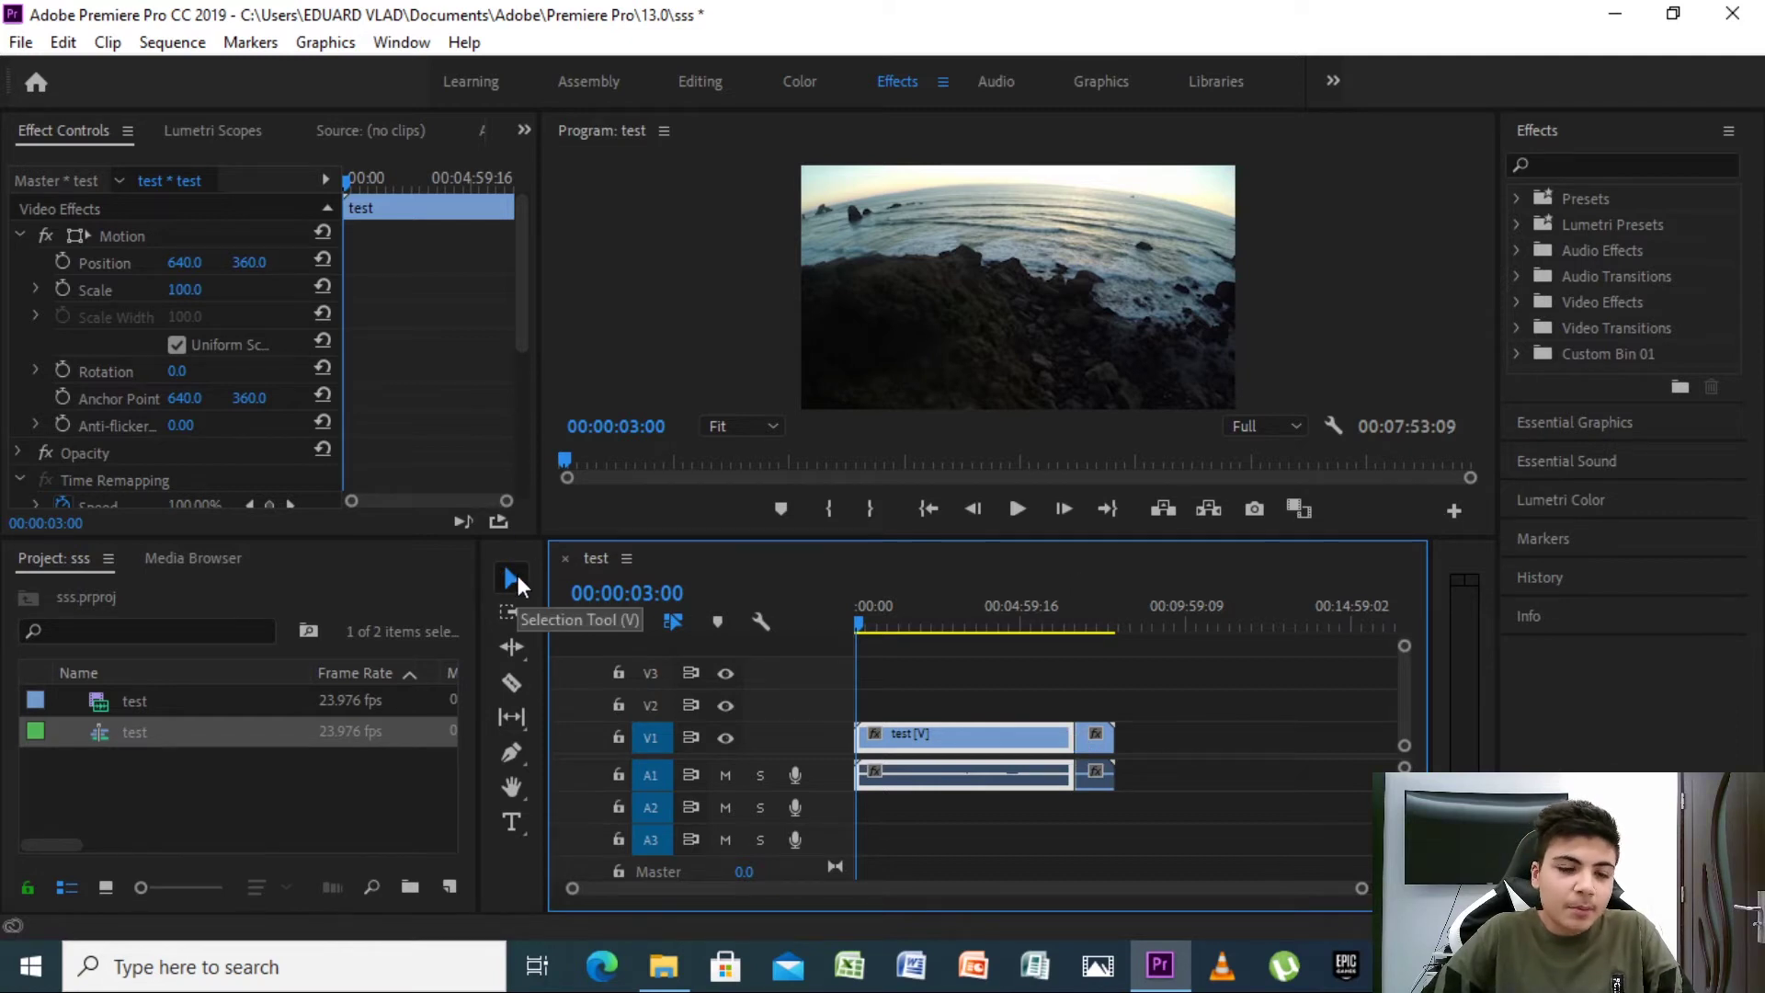
{"action": "left_click", "coordinate": [1092, 736]}
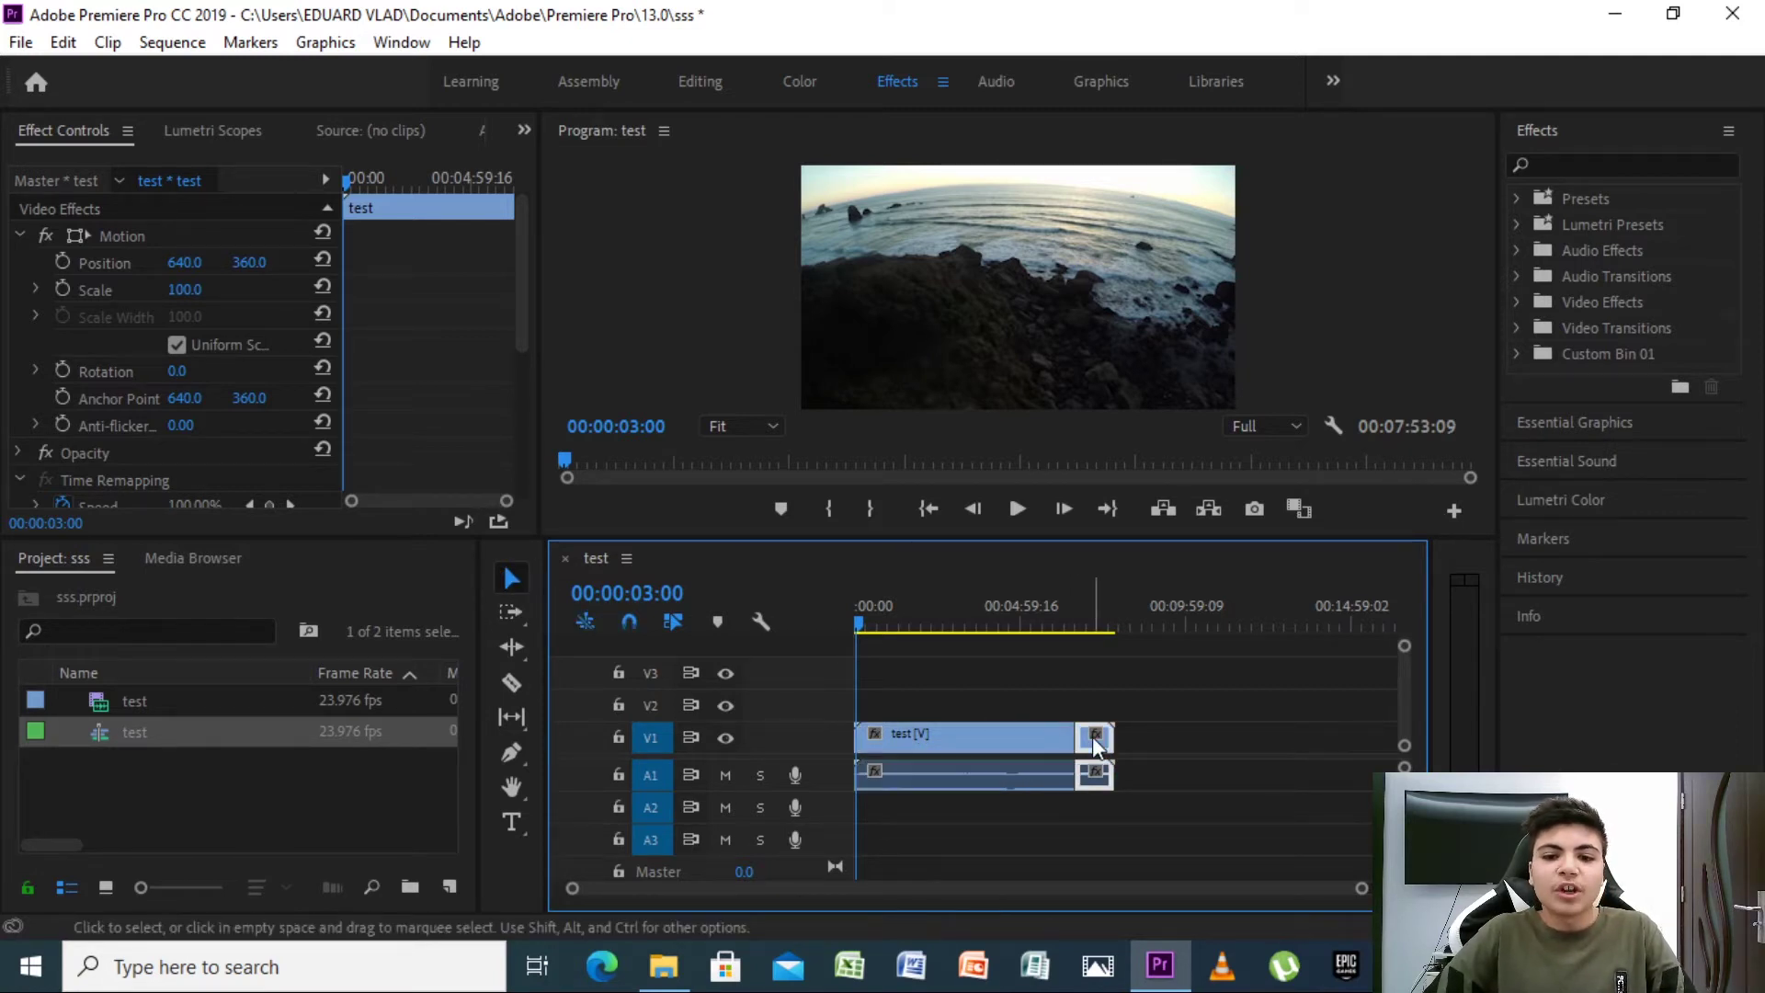
{"action": "left_click", "coordinate": [963, 736]}
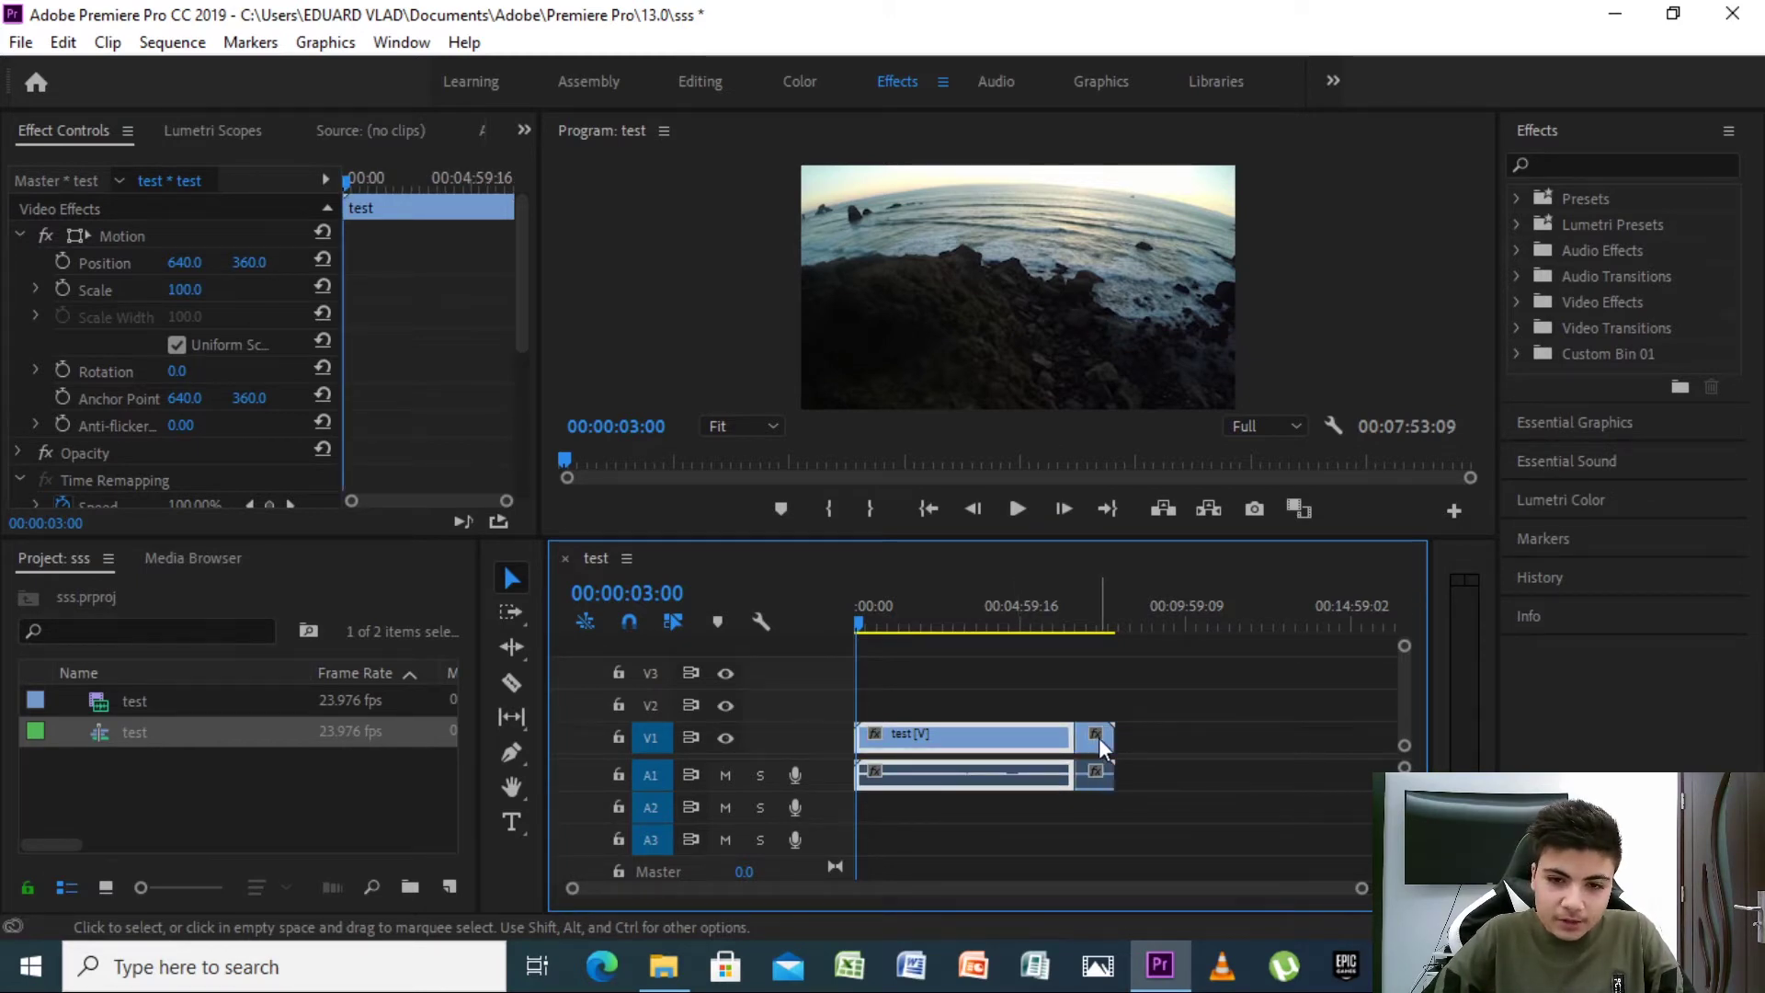
{"action": "left_click", "coordinate": [1099, 738]}
{"action": "left_click", "coordinate": [947, 738]}
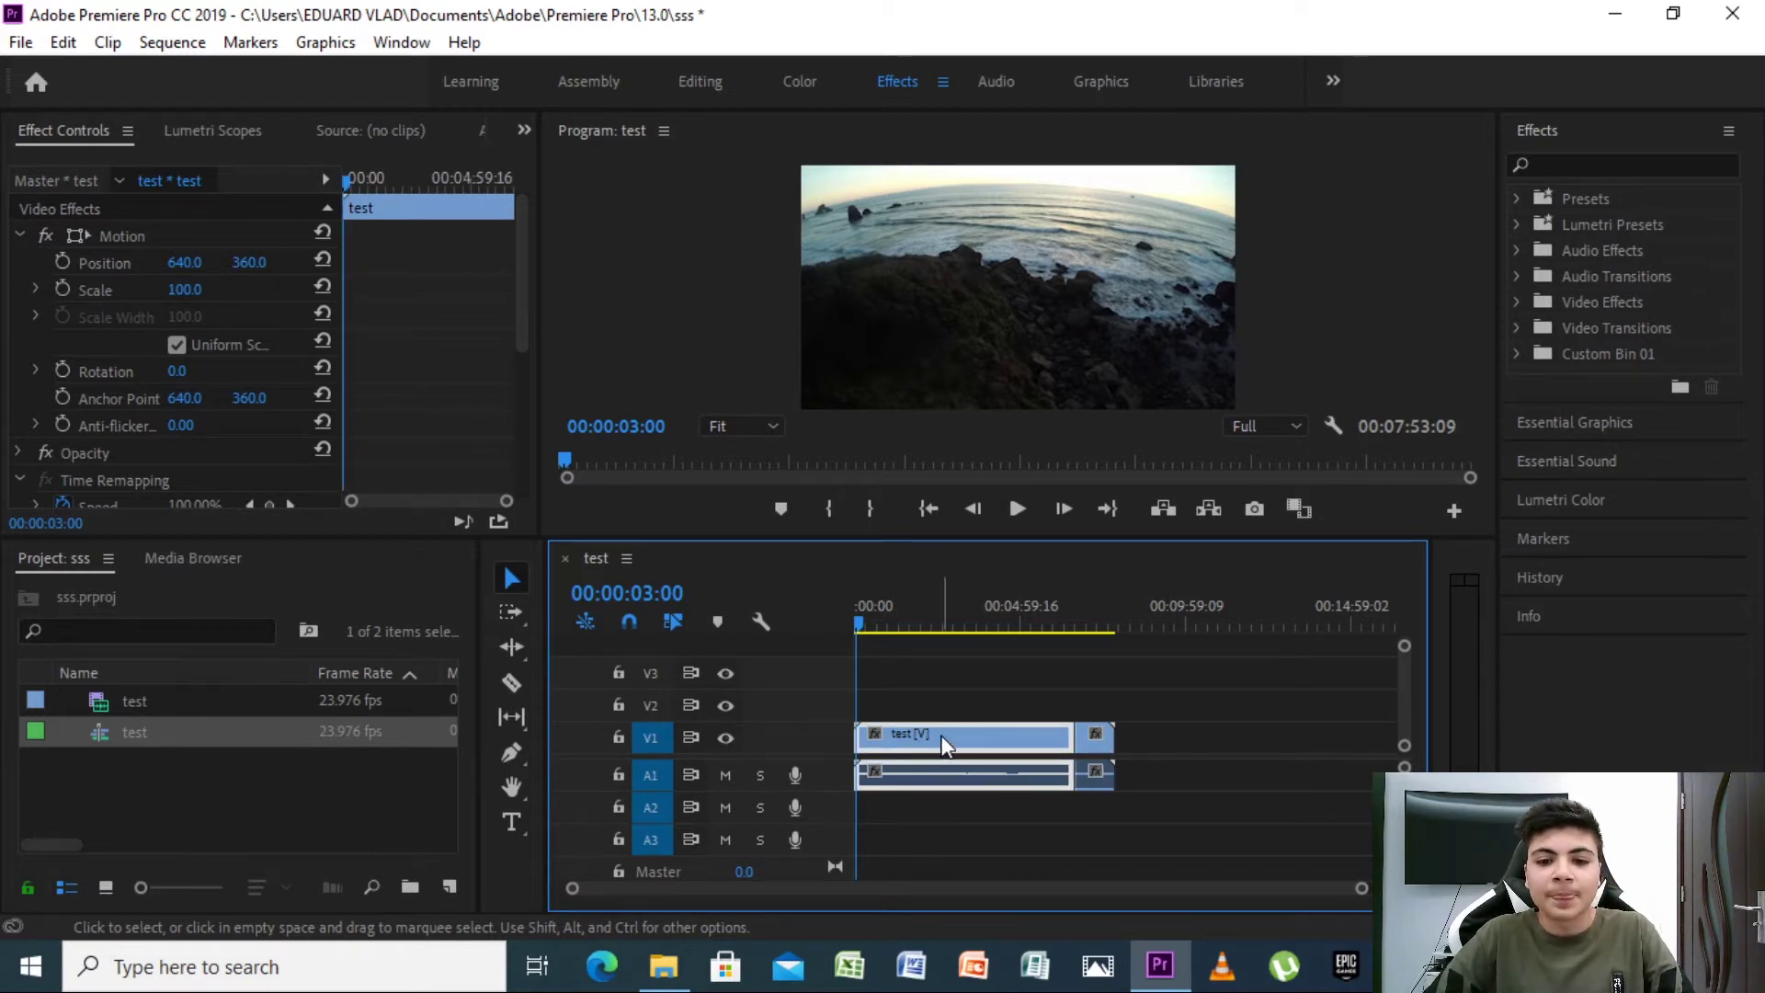
{"action": "left_click", "coordinate": [1093, 741]}
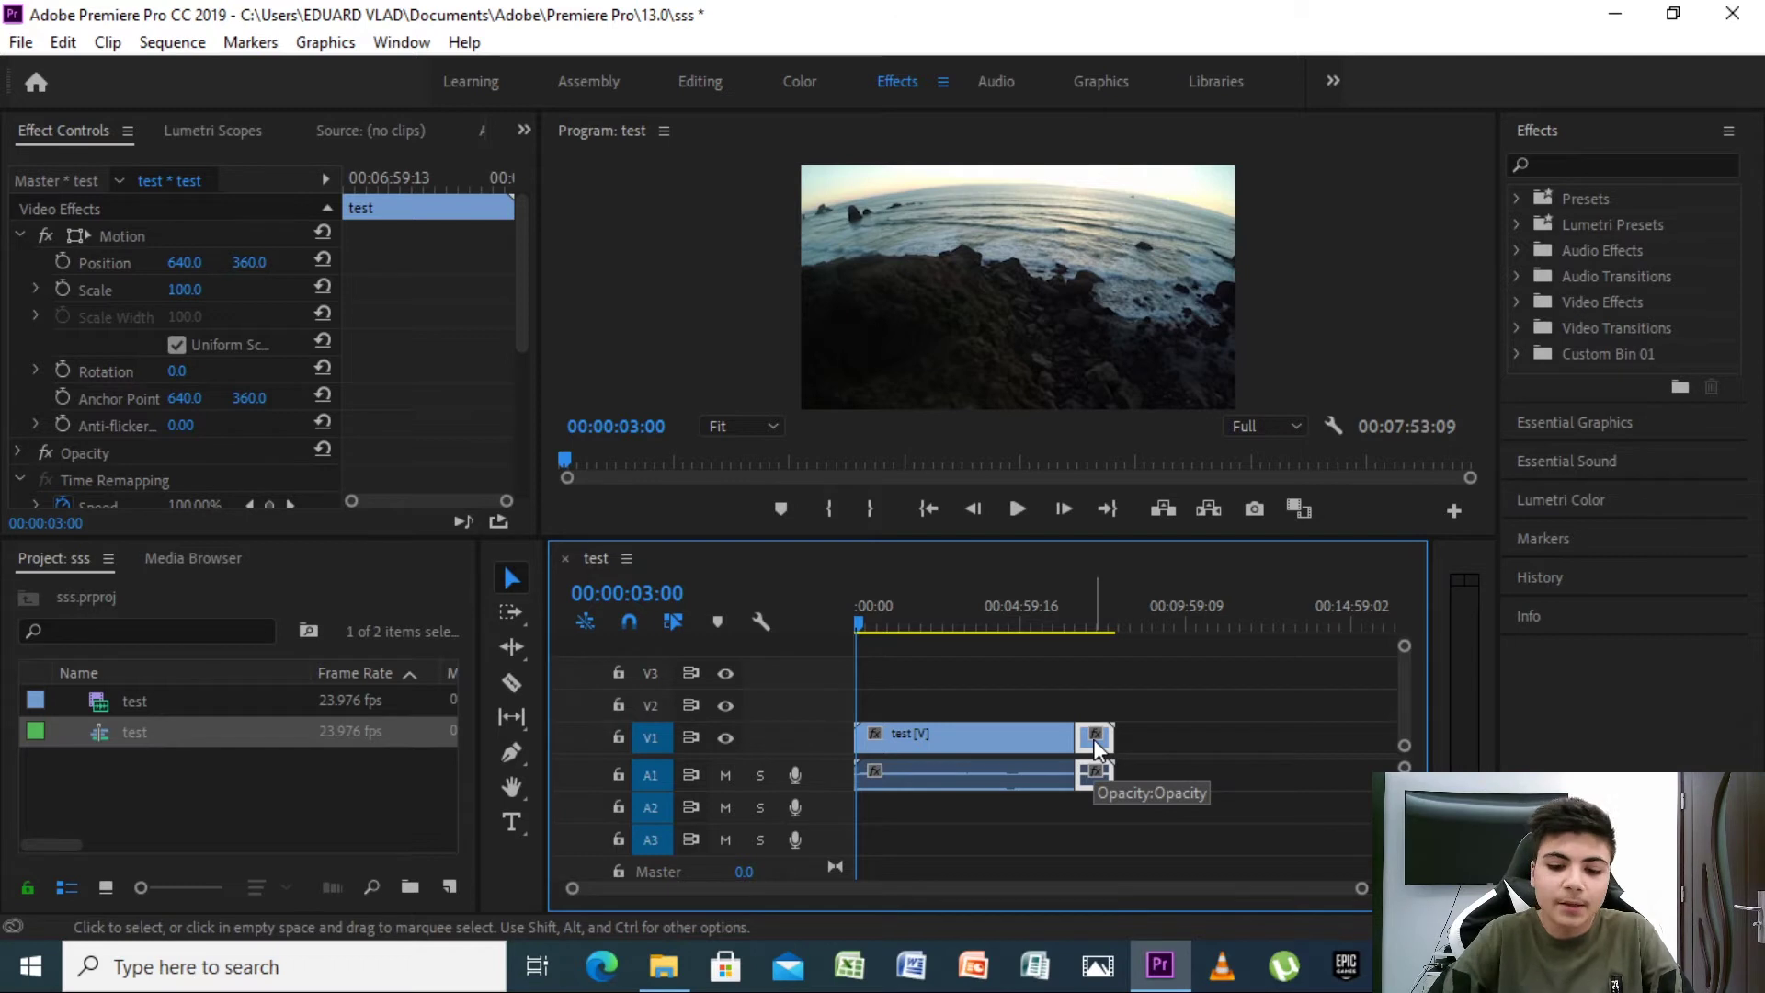
{"action": "key", "text": "Delete"}
Play back the trimmed sequence to check its new ending and its opening.
{"action": "left_click", "coordinate": [1019, 512]}
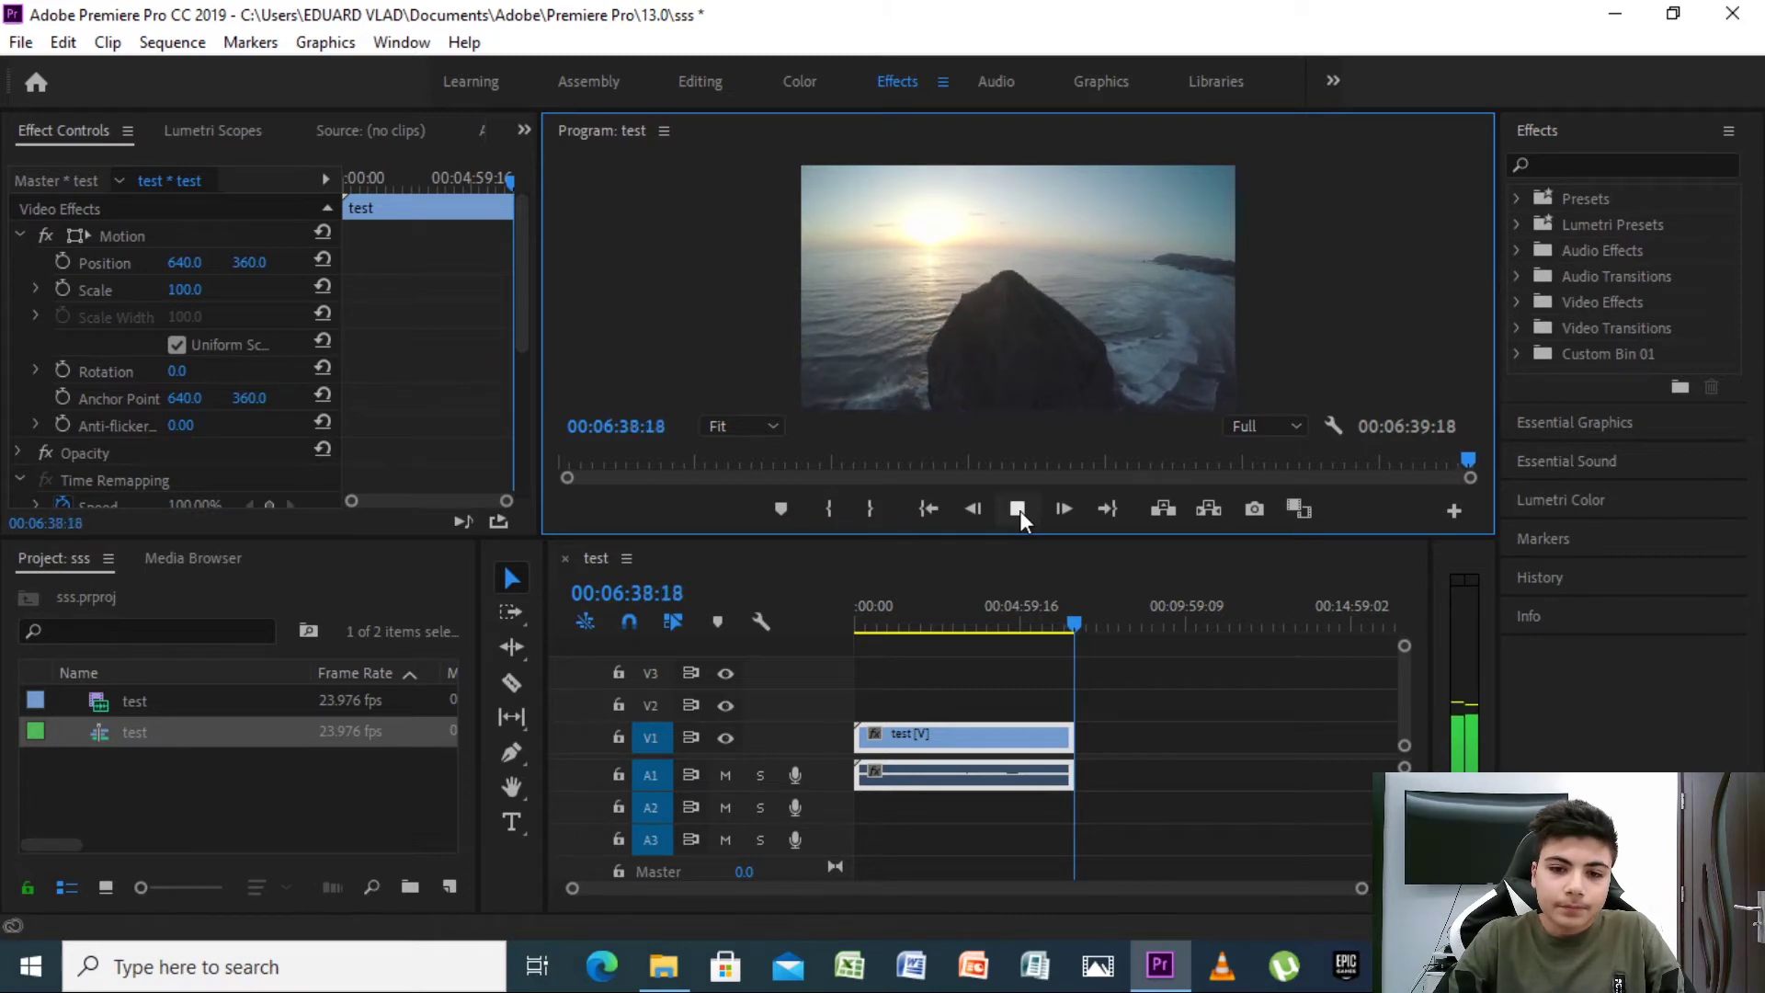
{"action": "left_click", "coordinate": [1019, 511]}
{"action": "left_click", "coordinate": [1015, 510]}
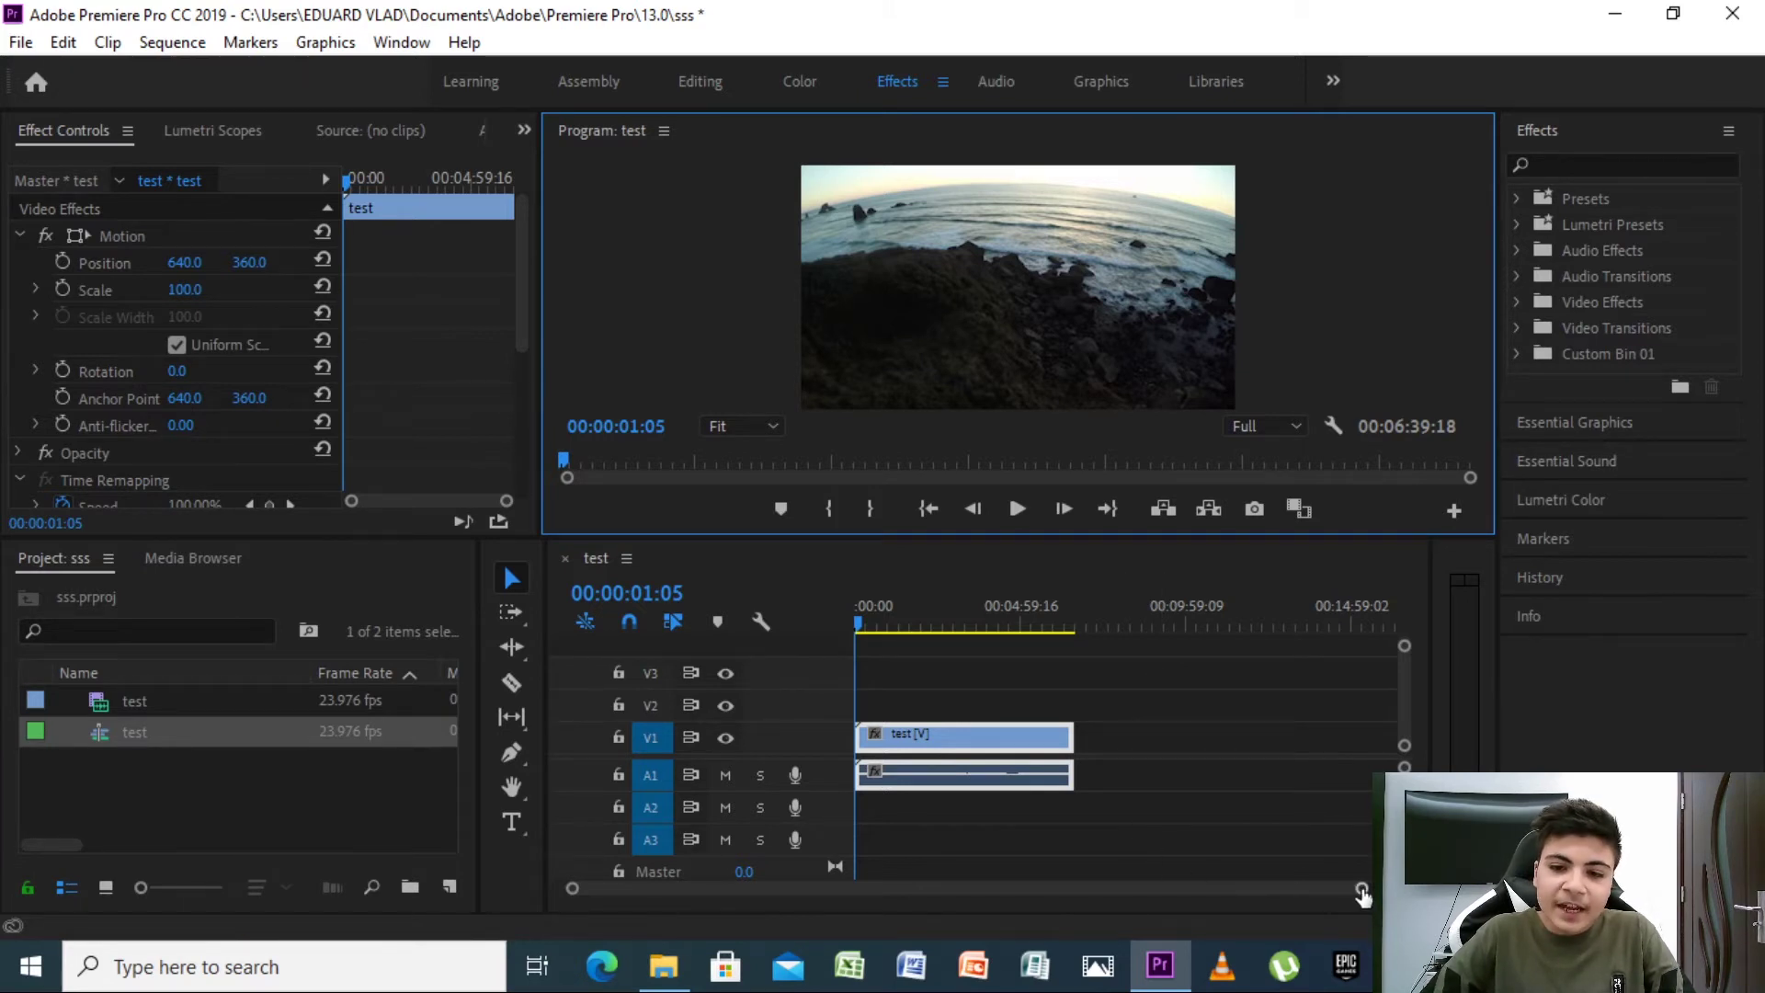
Play the sequence to 00:00:21:18 and split the test clip there with the Razor tool.
{"action": "left_click_drag", "start_coordinate": [1362, 894], "coordinate": [1241, 892]}
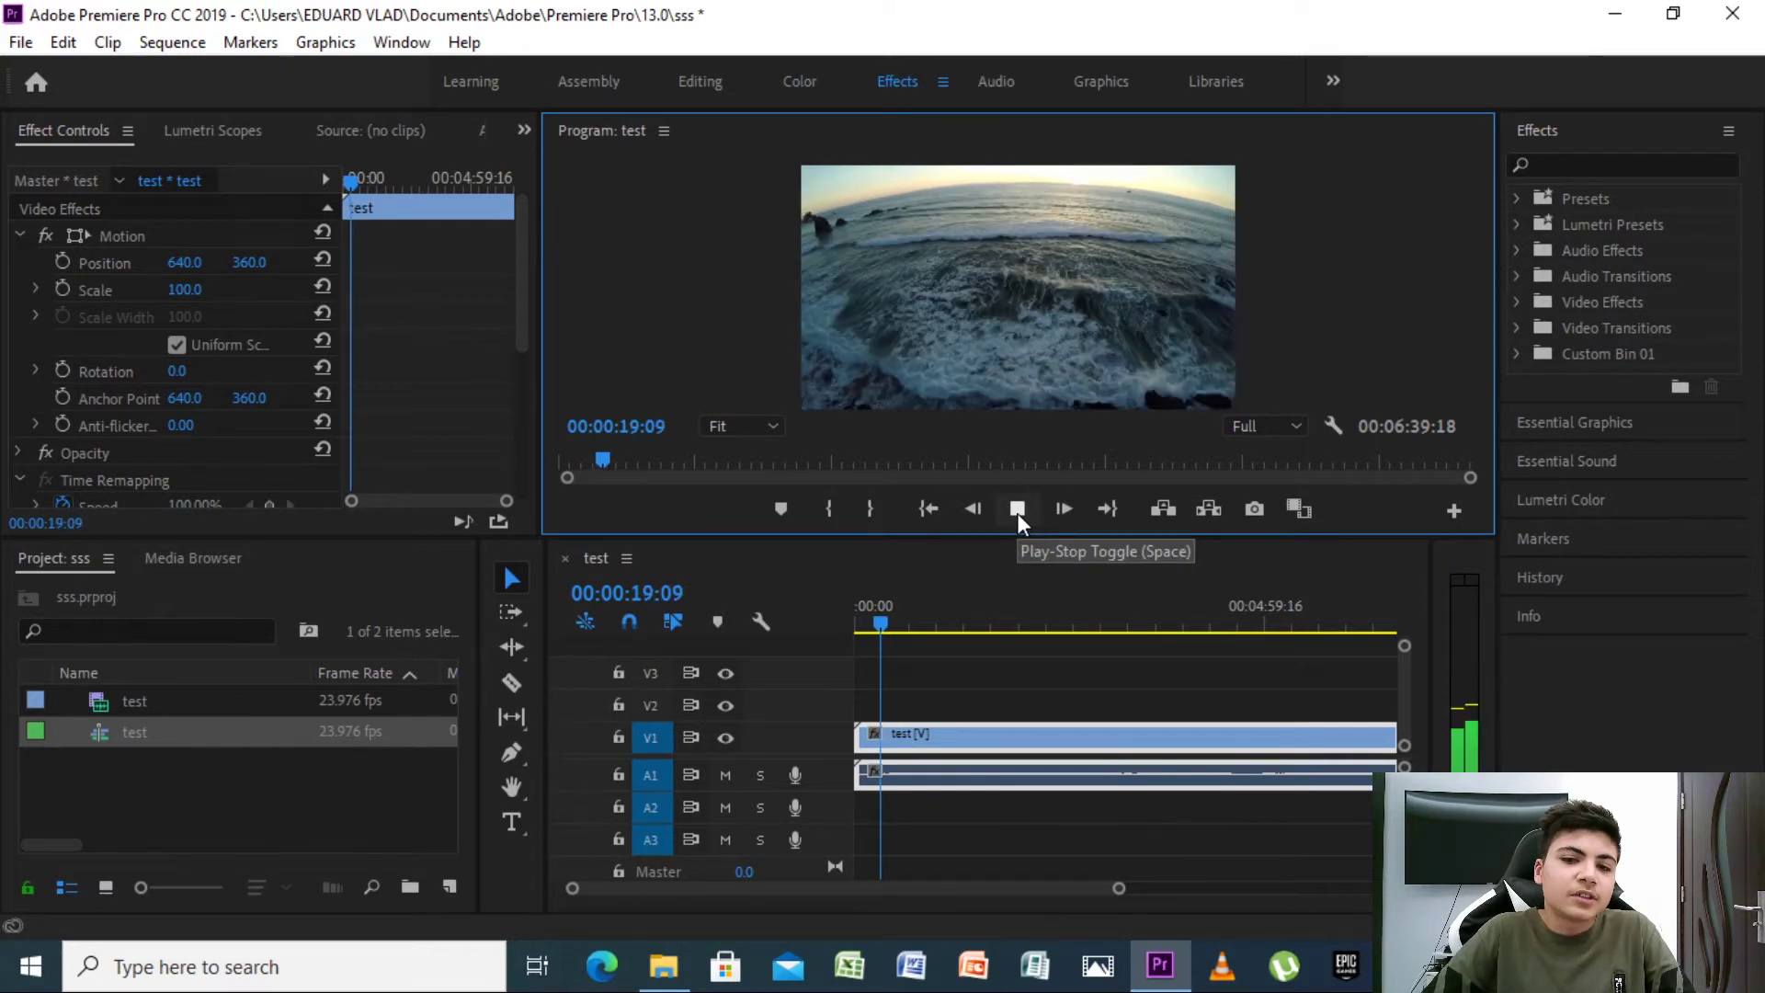
{"action": "left_click", "coordinate": [1017, 513]}
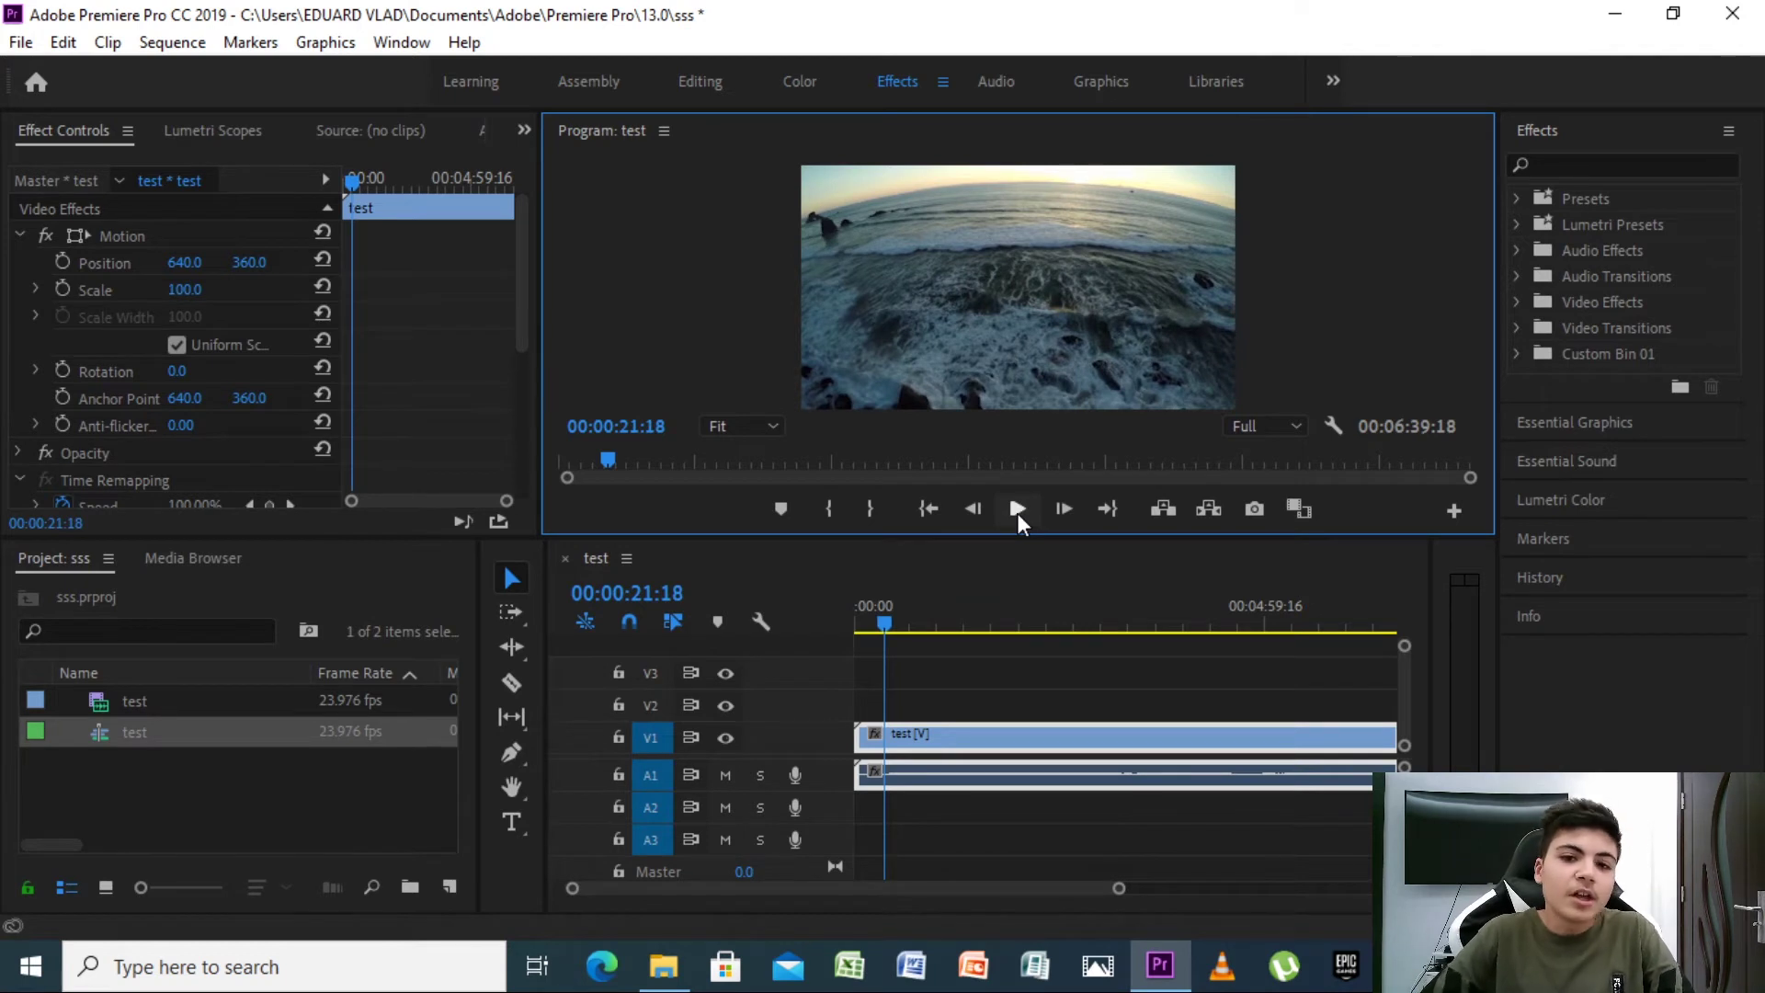
{"action": "left_click", "coordinate": [514, 681]}
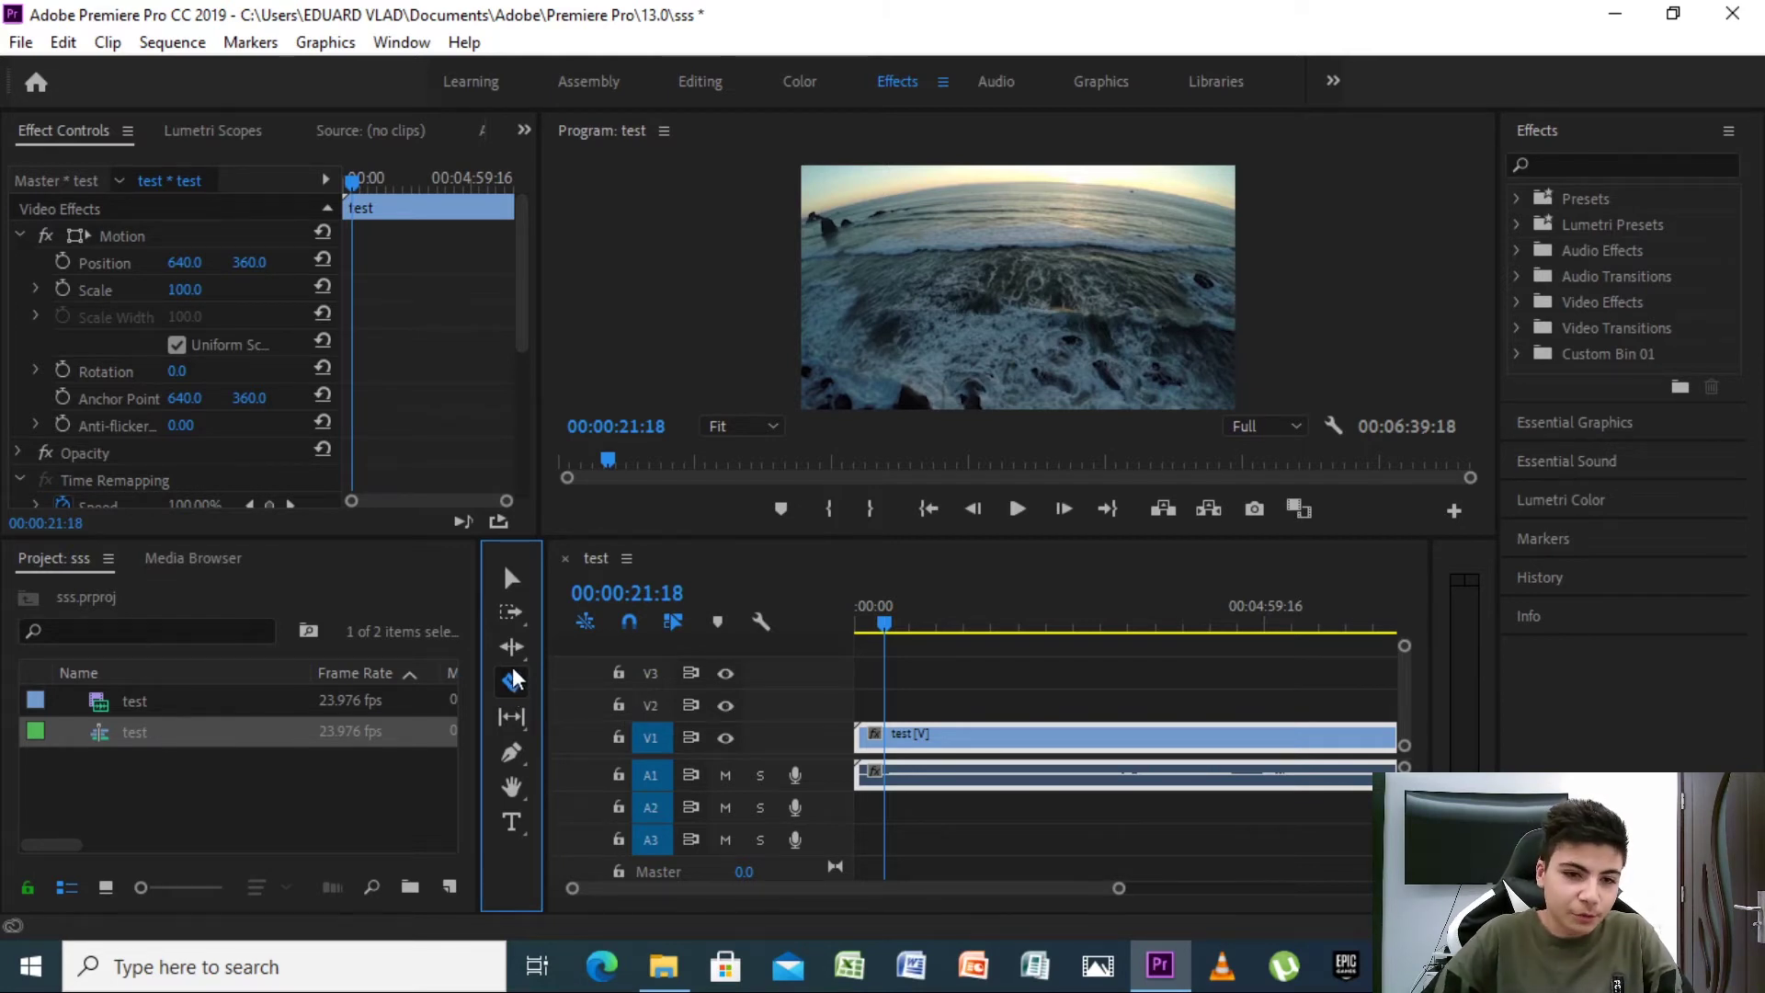
{"action": "left_click", "coordinate": [886, 736]}
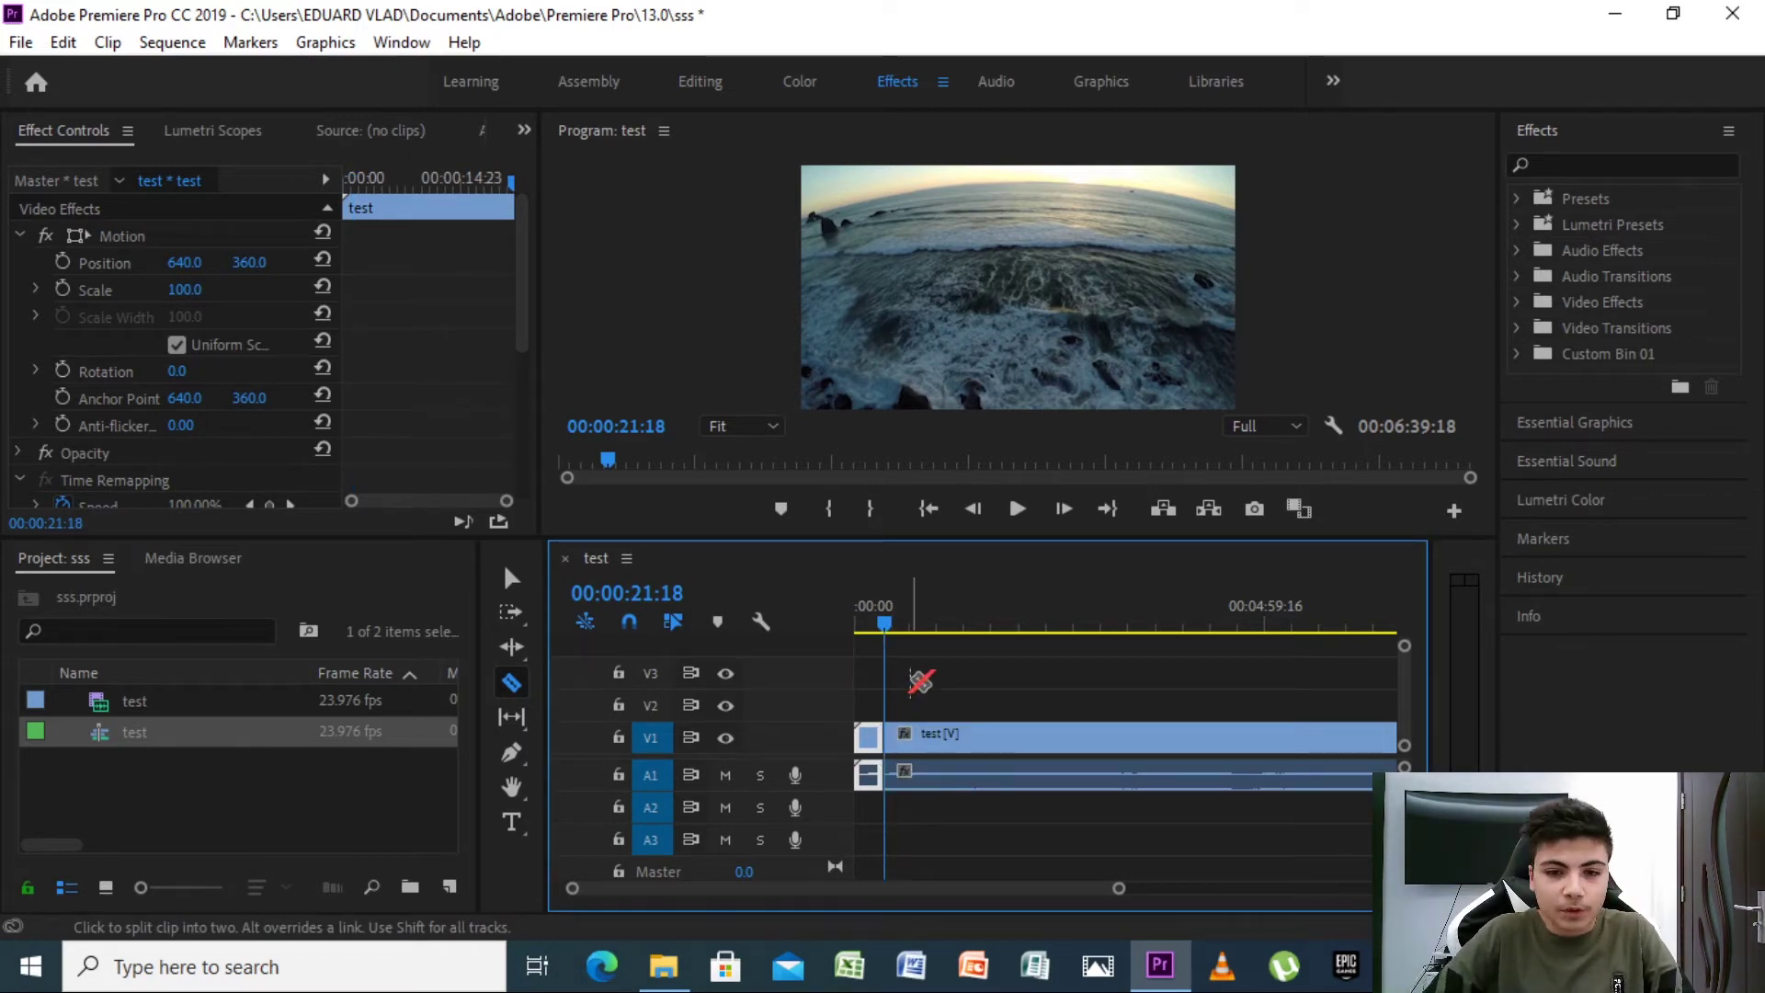
Play the sequence on to 00:00:29:05 and split the test clip there with the Razor tool.
{"action": "left_click", "coordinate": [1019, 515]}
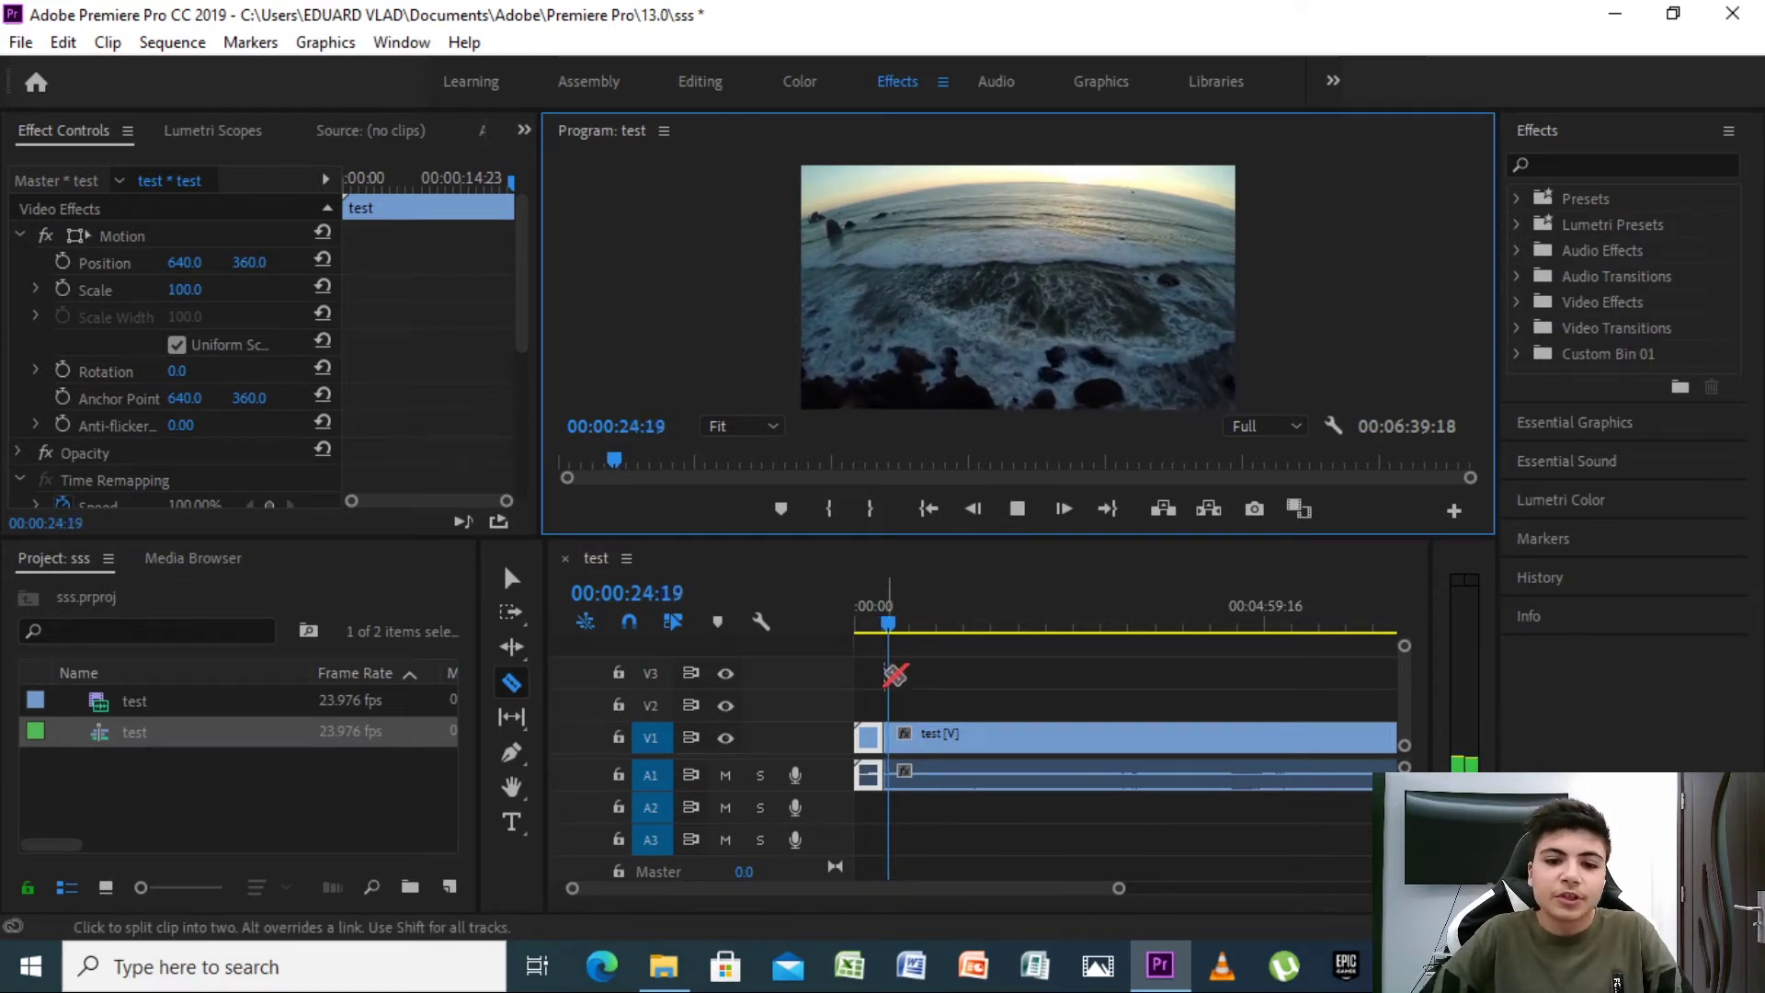
{"action": "left_click", "coordinate": [1017, 508]}
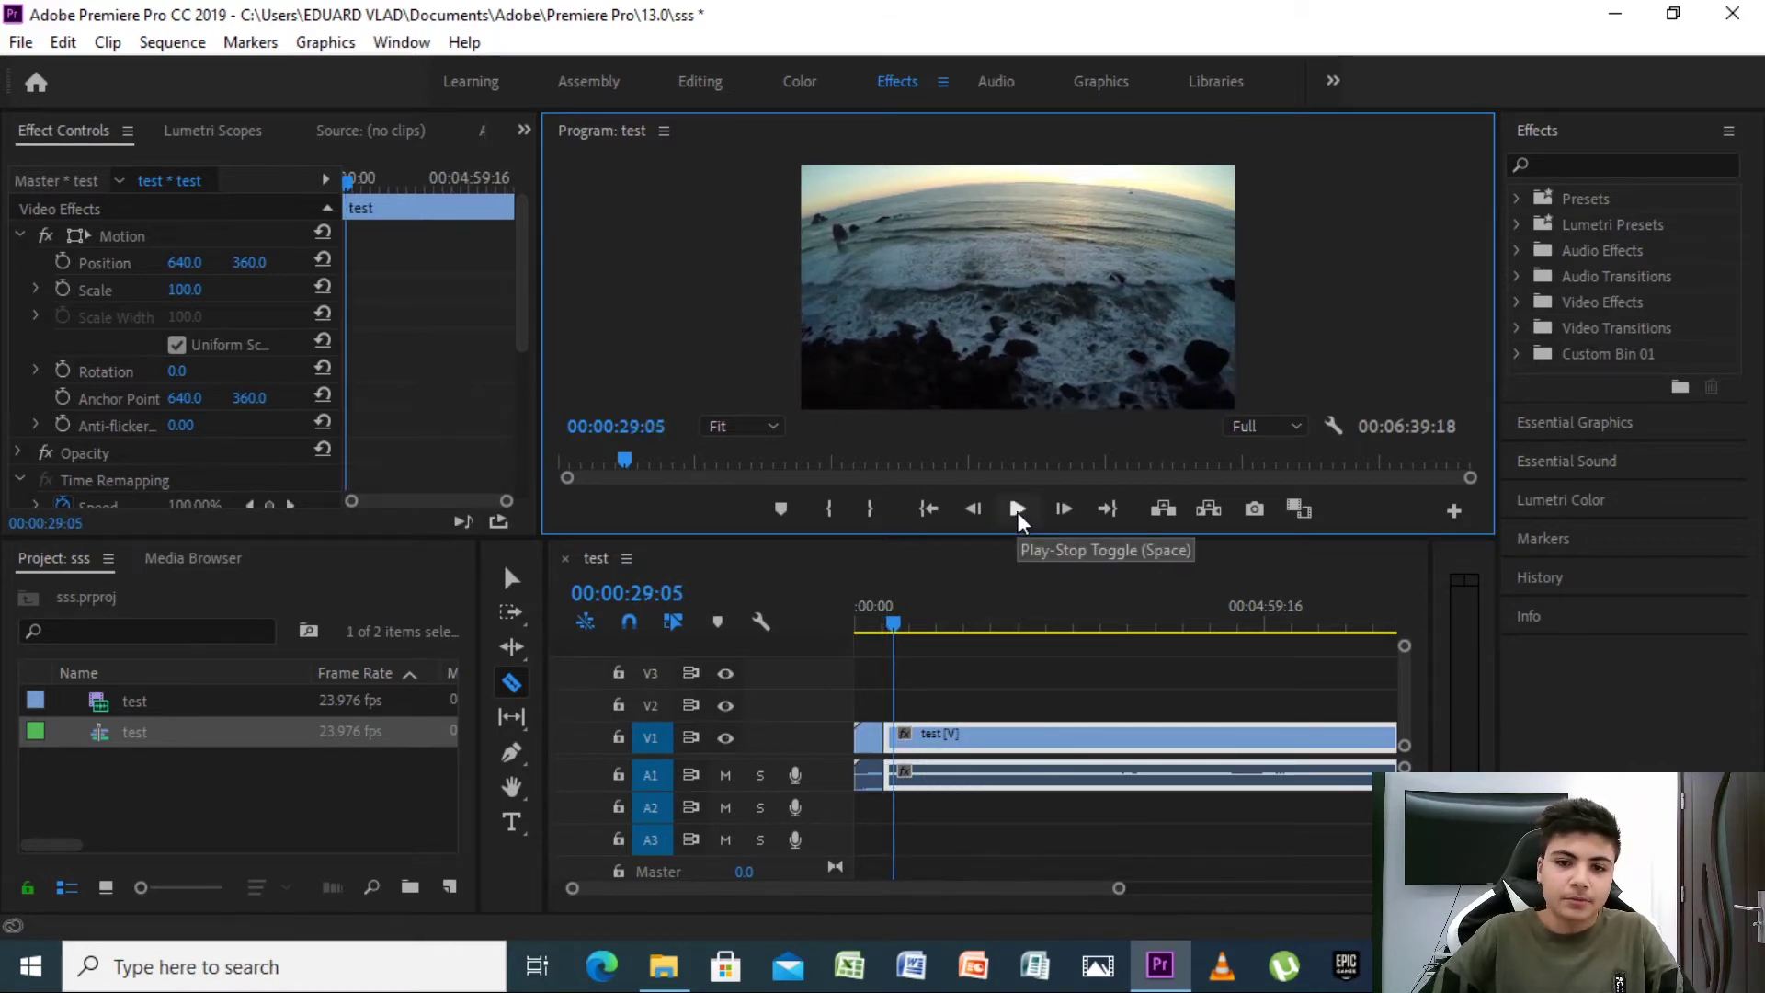
{"action": "left_click", "coordinate": [900, 732]}
Cut out the short segment of the test clip between 00:00:21:18 and 00:00:29:05, leaving the other segments in place.
{"action": "left_click", "coordinate": [512, 580]}
{"action": "left_click_drag", "start_coordinate": [893, 620], "coordinate": [918, 625]}
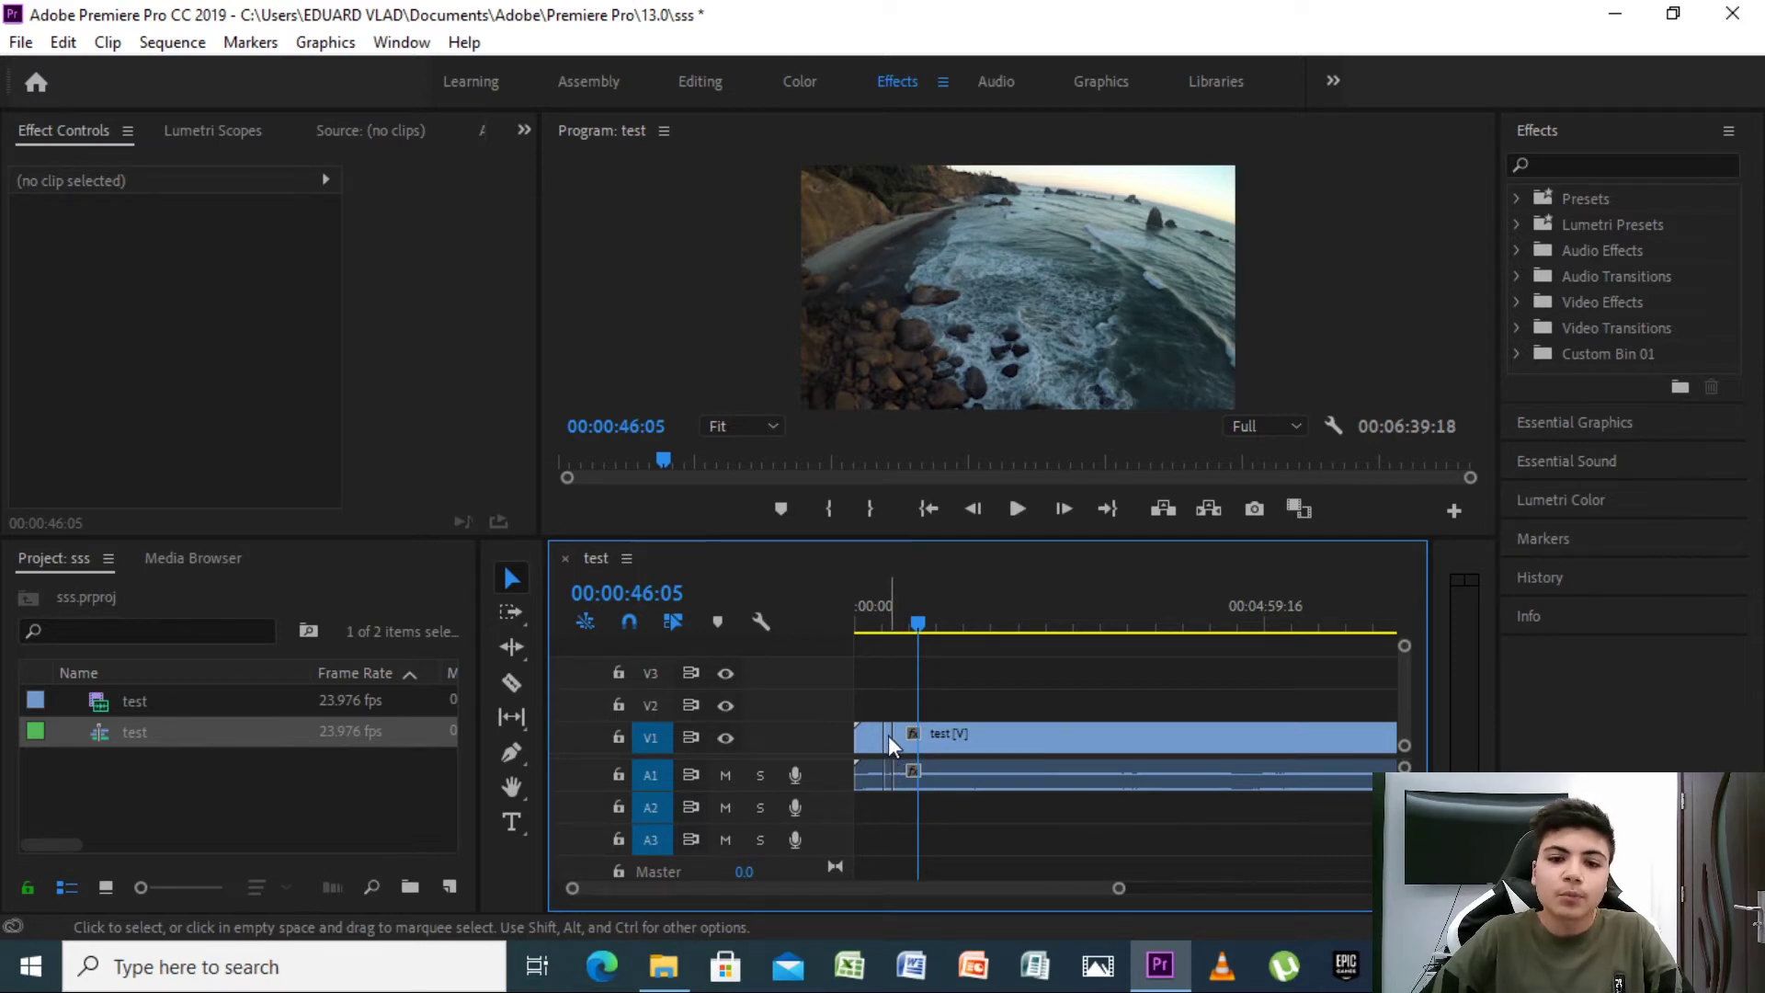
{"action": "left_click", "coordinate": [888, 735]}
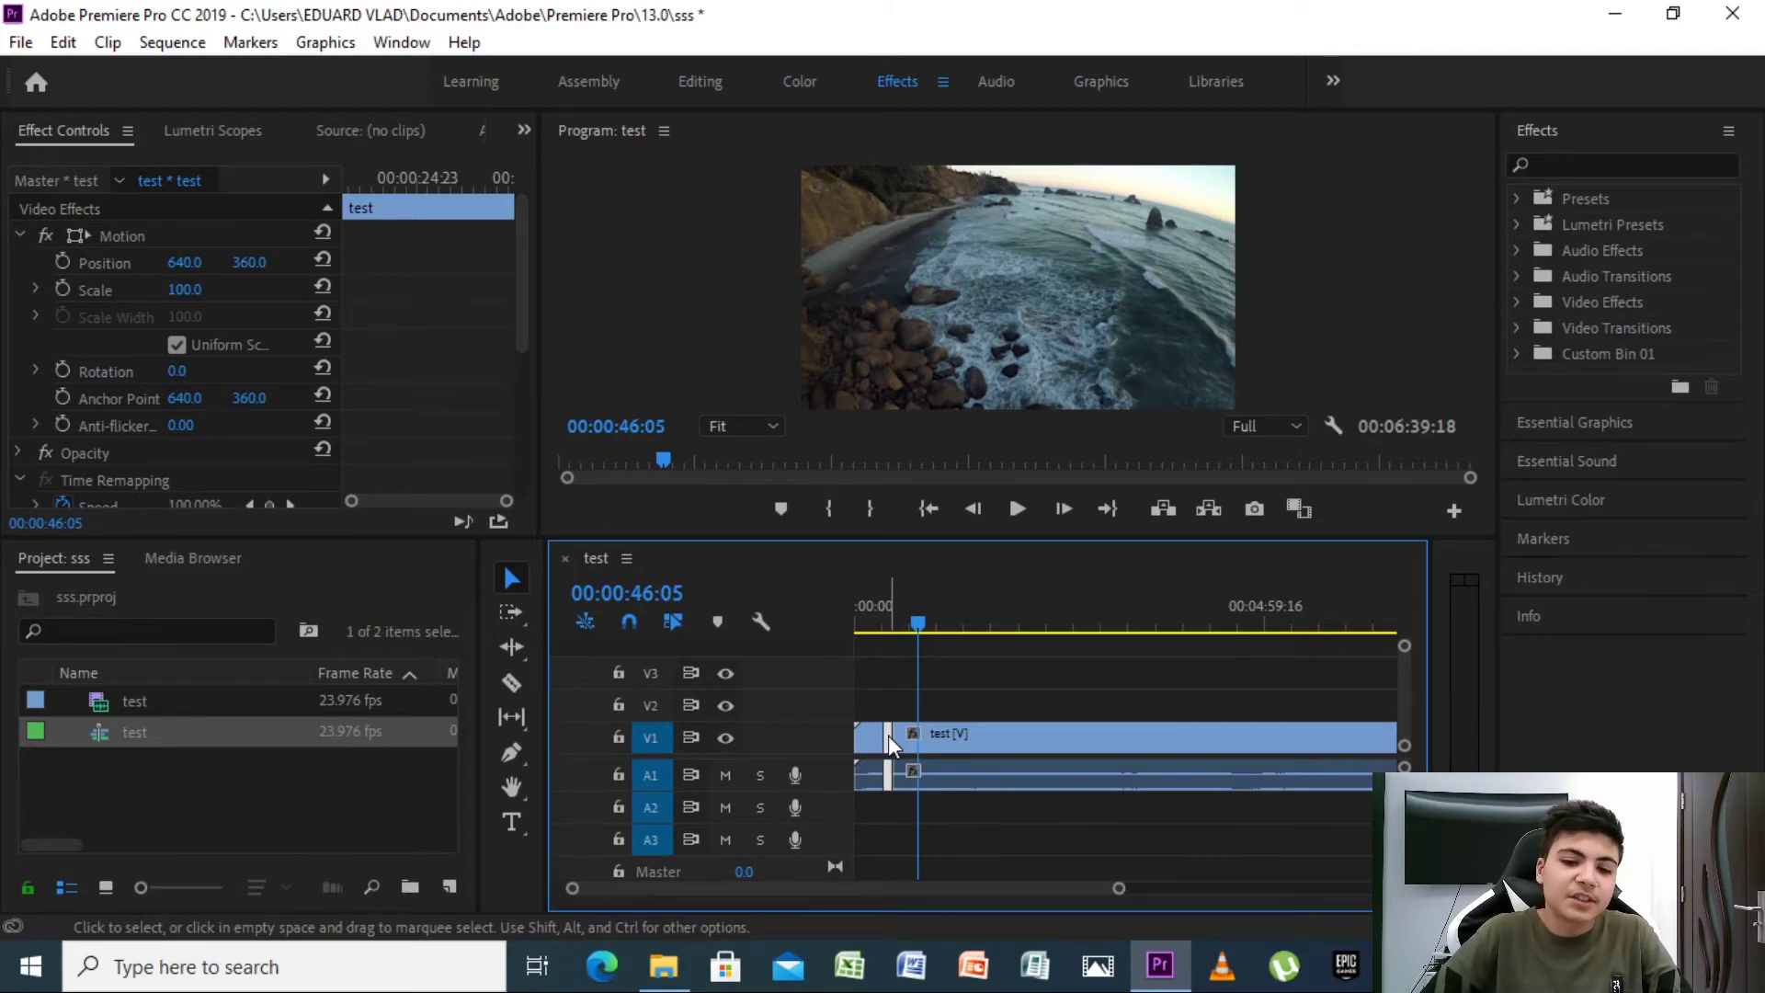
{"action": "right_click", "coordinate": [889, 735]}
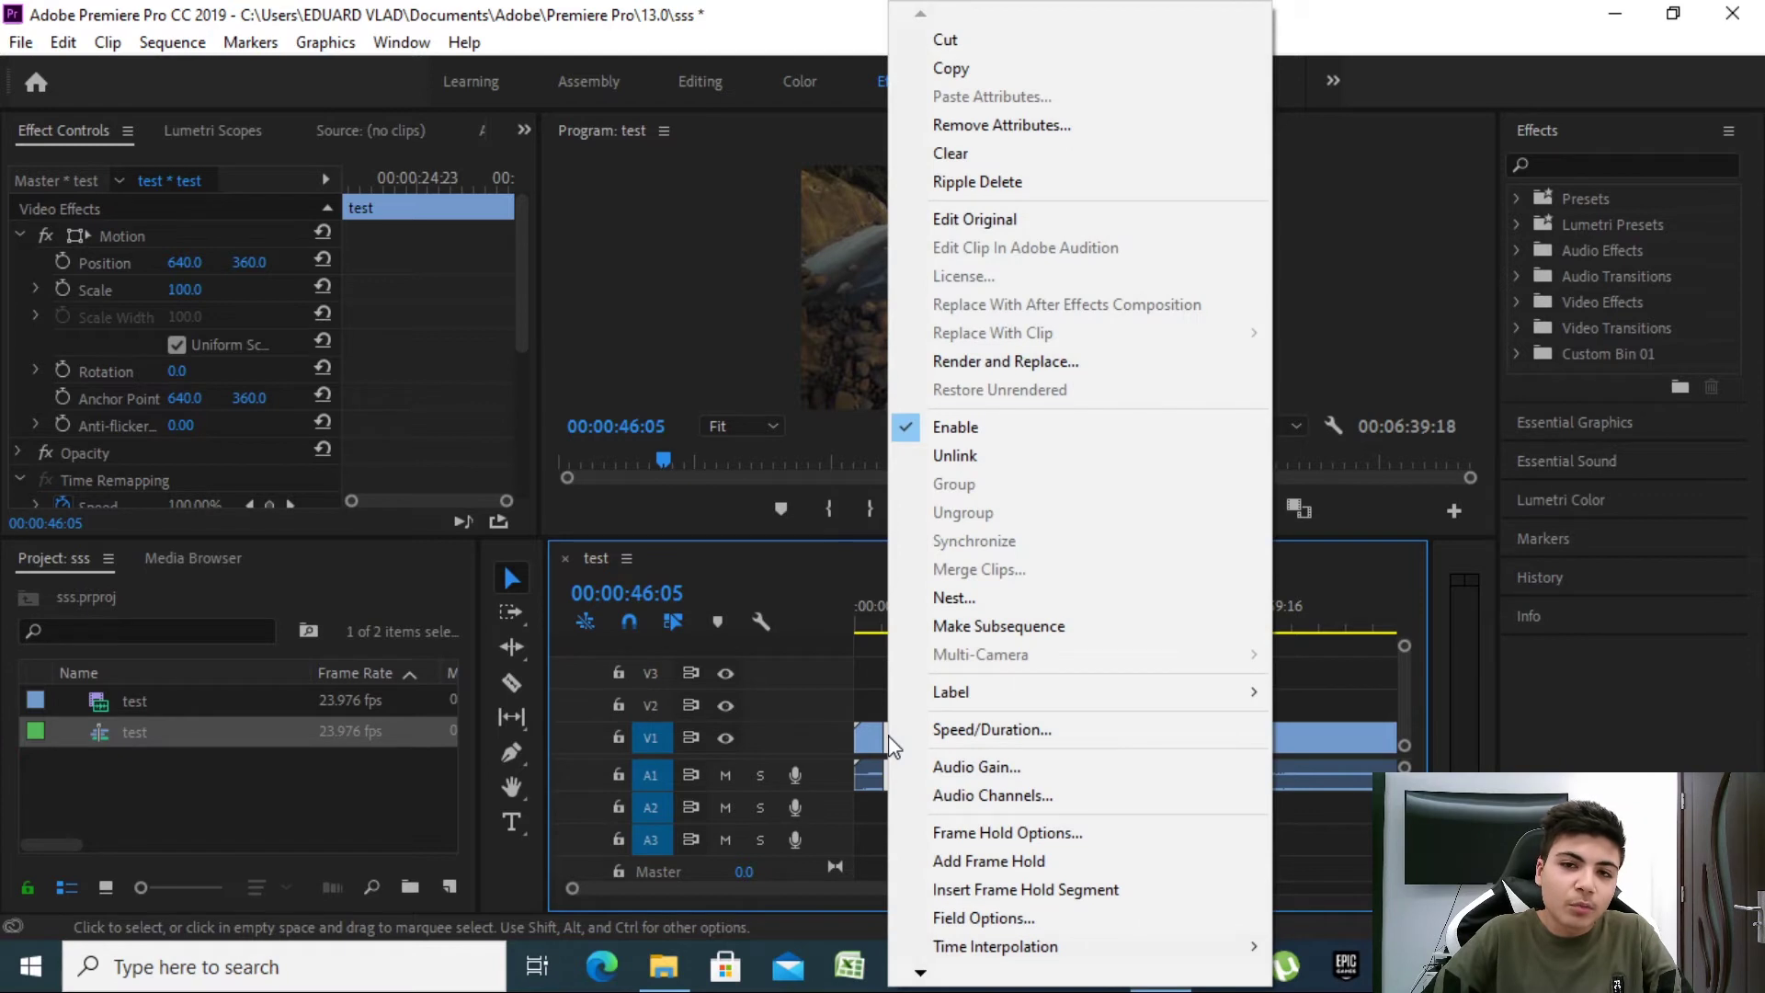
{"action": "left_click", "coordinate": [1008, 42]}
Play the sequence across the gap left by the removed segment, starting again from about 00:00:19:19.
{"action": "left_click", "coordinate": [1018, 510]}
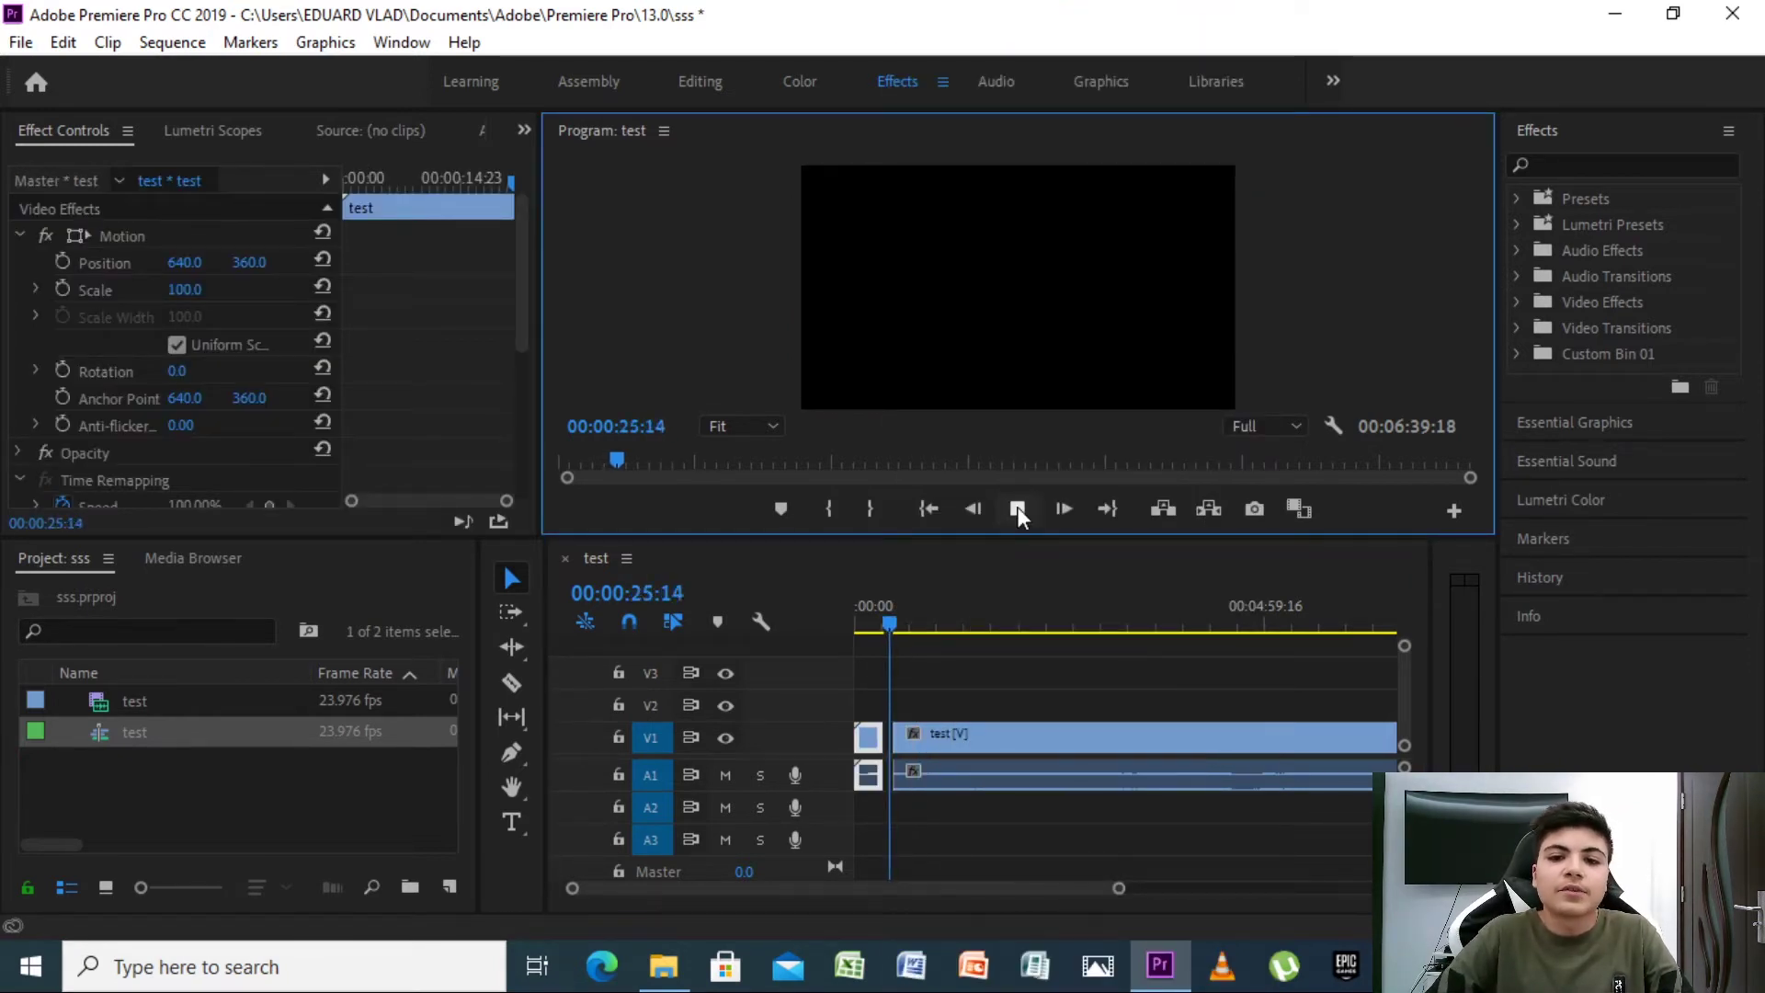
{"action": "left_click", "coordinate": [1022, 506]}
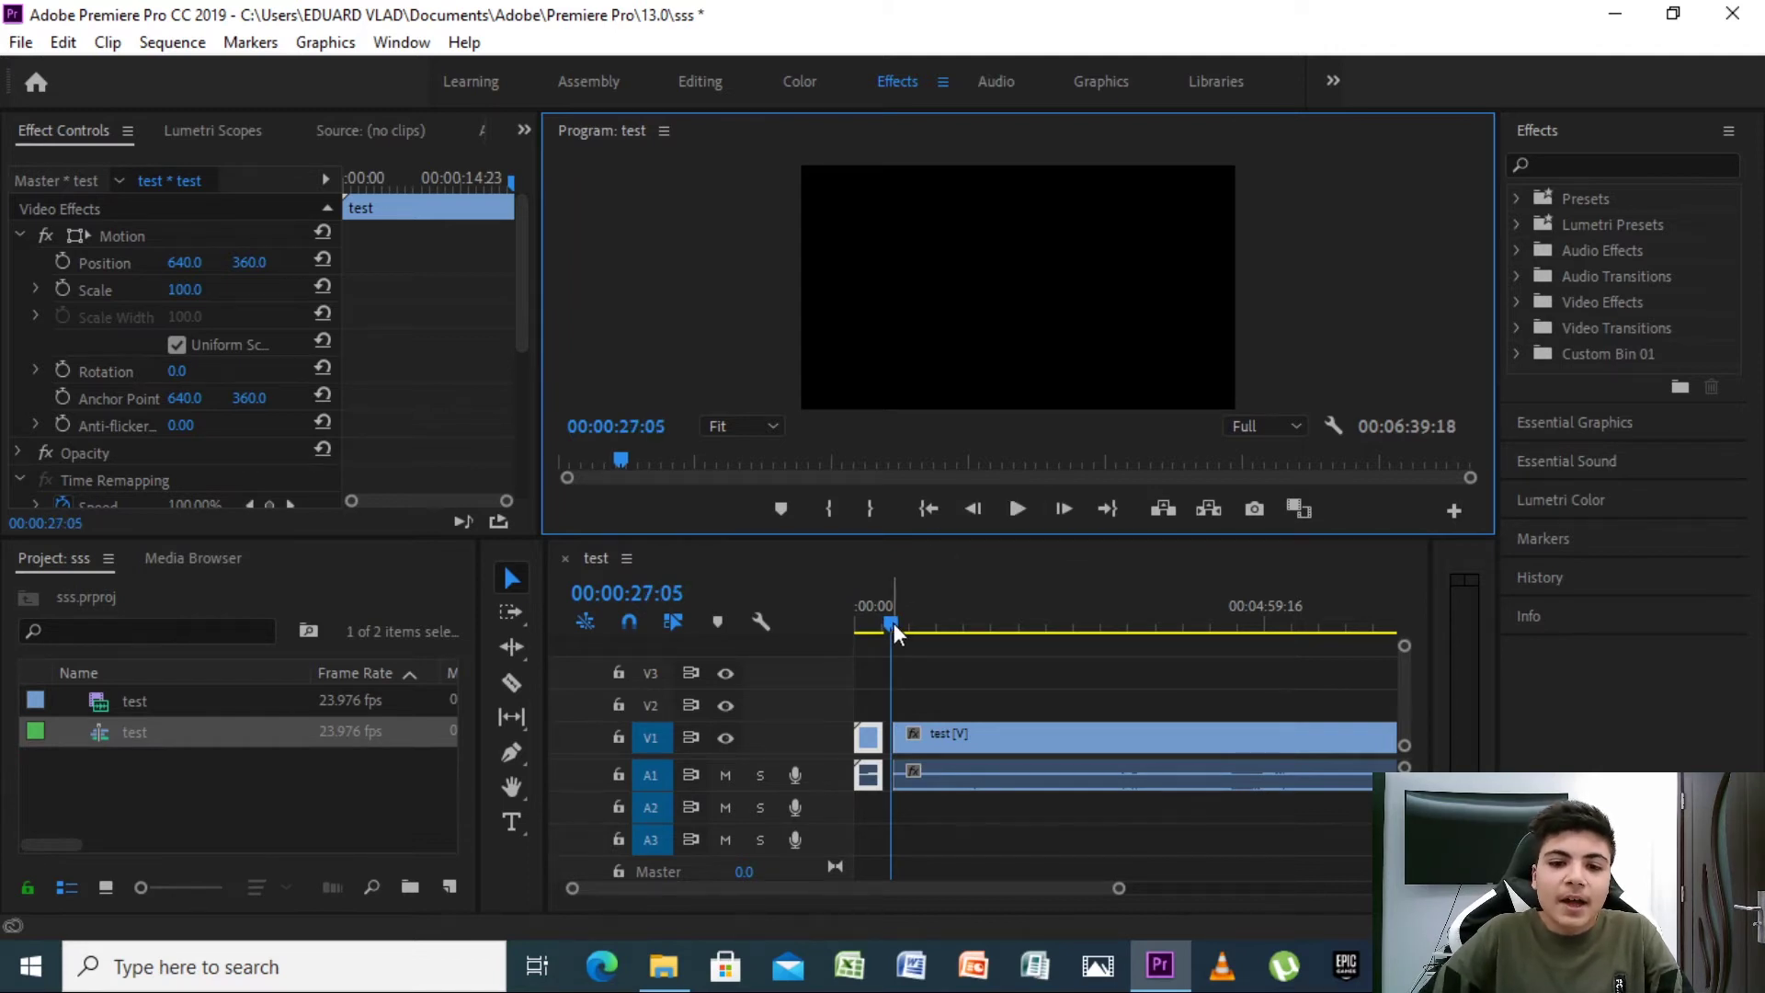
{"action": "left_click_drag", "start_coordinate": [892, 623], "coordinate": [881, 622]}
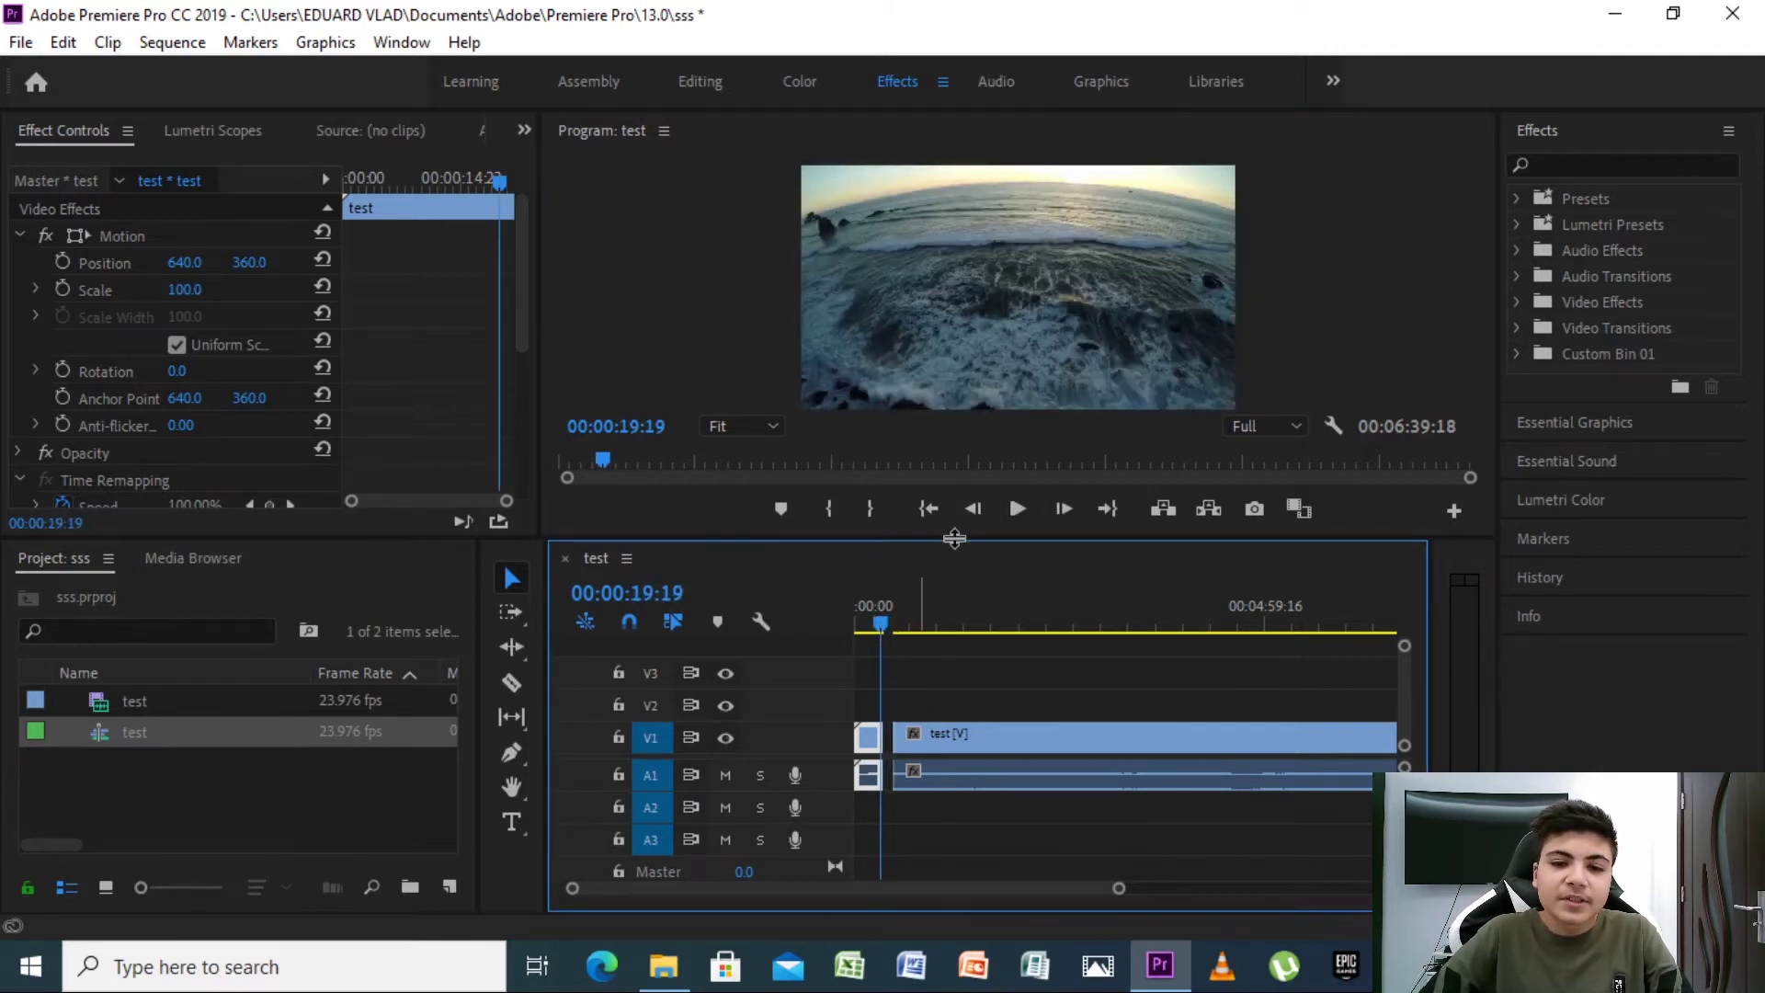
{"action": "left_click", "coordinate": [1015, 511]}
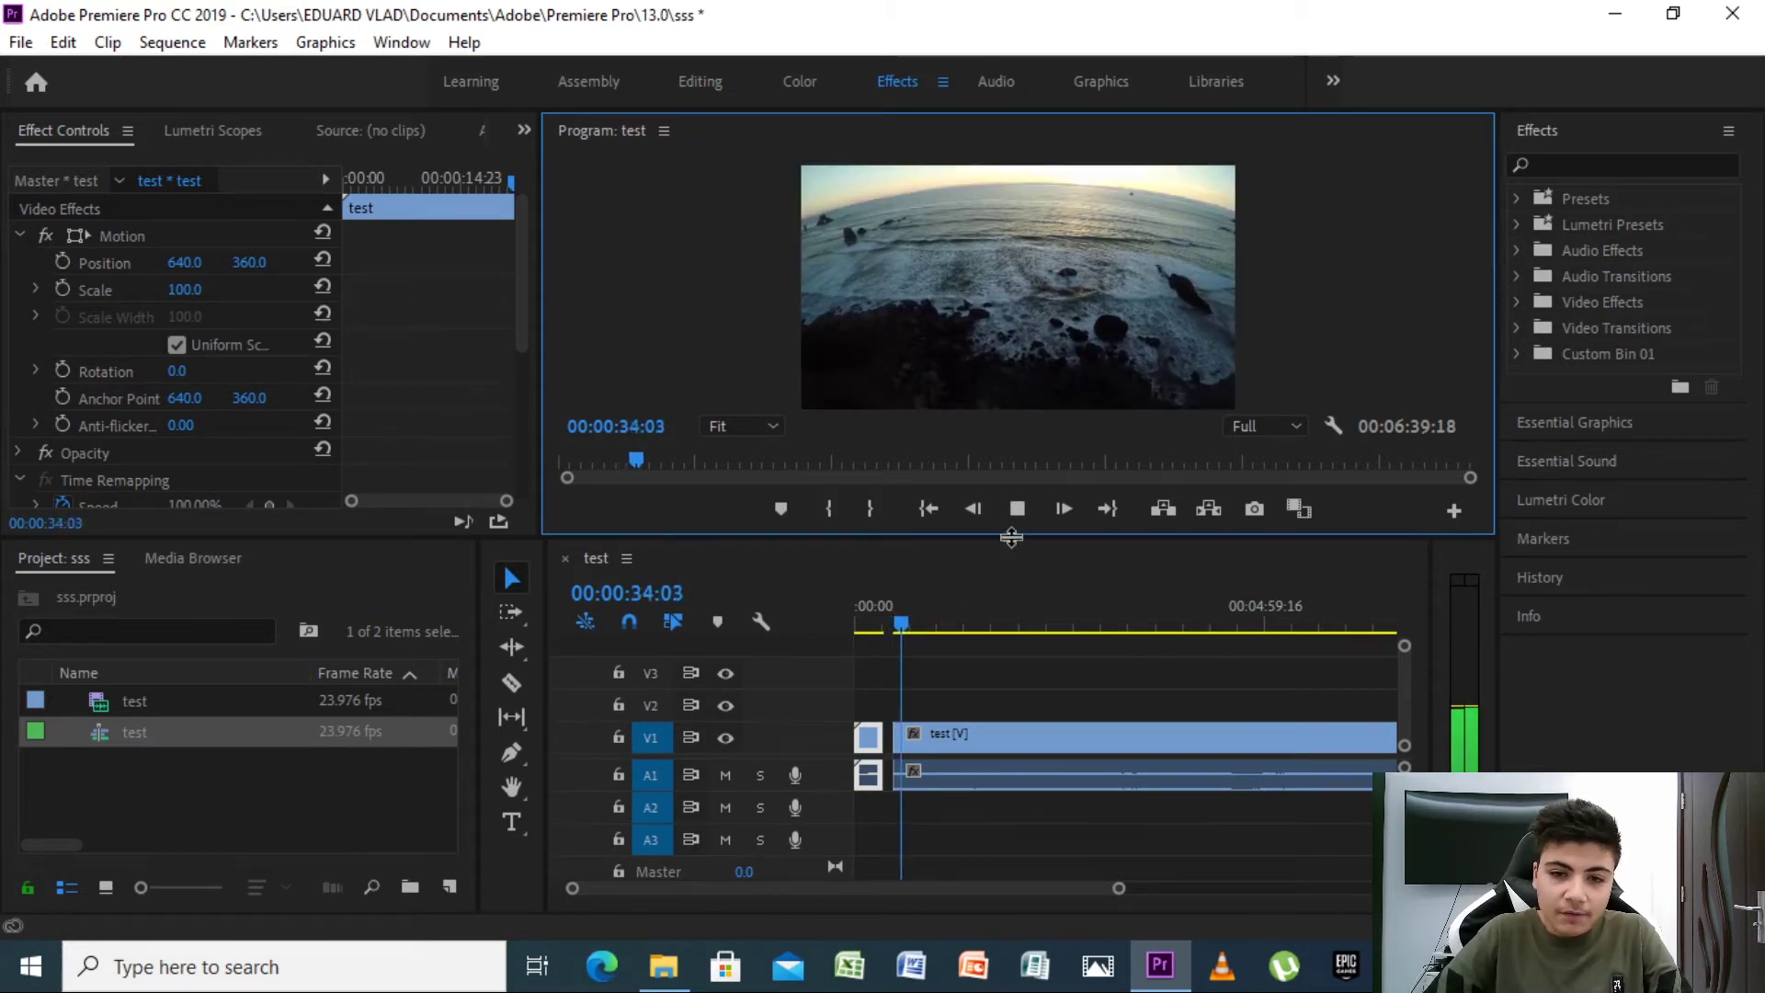
{"action": "left_click", "coordinate": [1017, 508]}
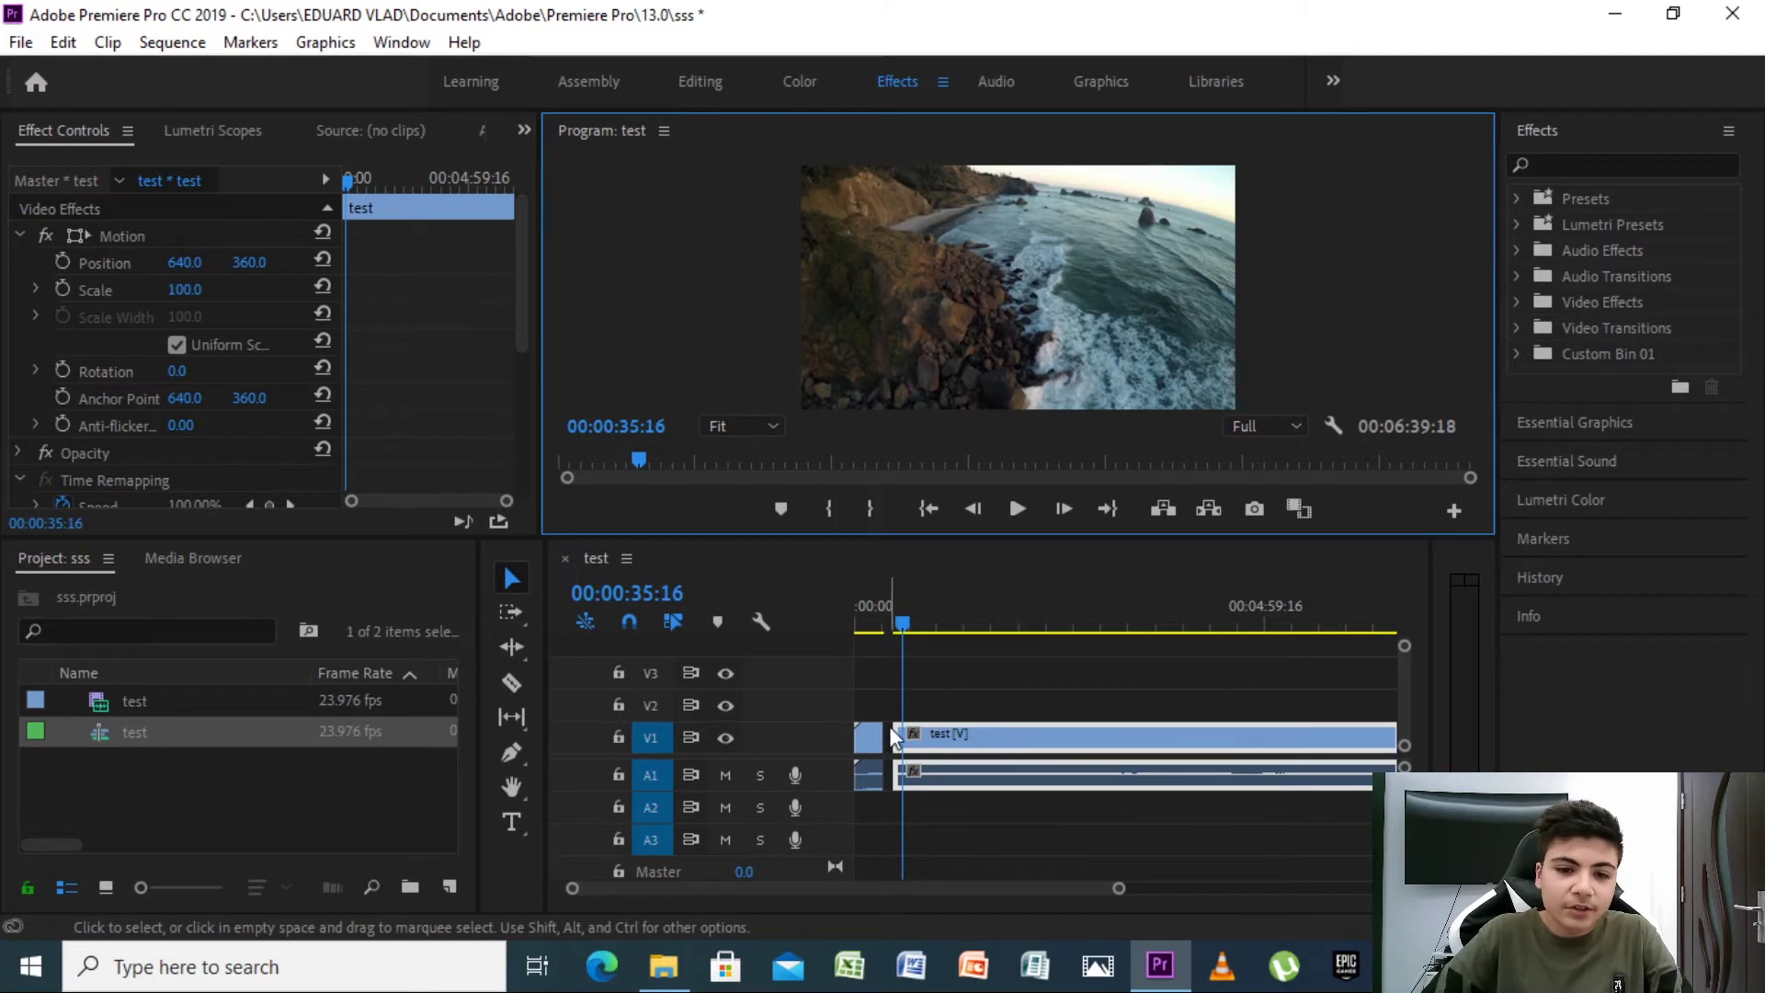
Move the long test segment against the end of the opening segment to close the gap, and play back across the join.
{"action": "left_click", "coordinate": [1006, 742]}
{"action": "left_click_drag", "start_coordinate": [1004, 742], "coordinate": [1001, 746]}
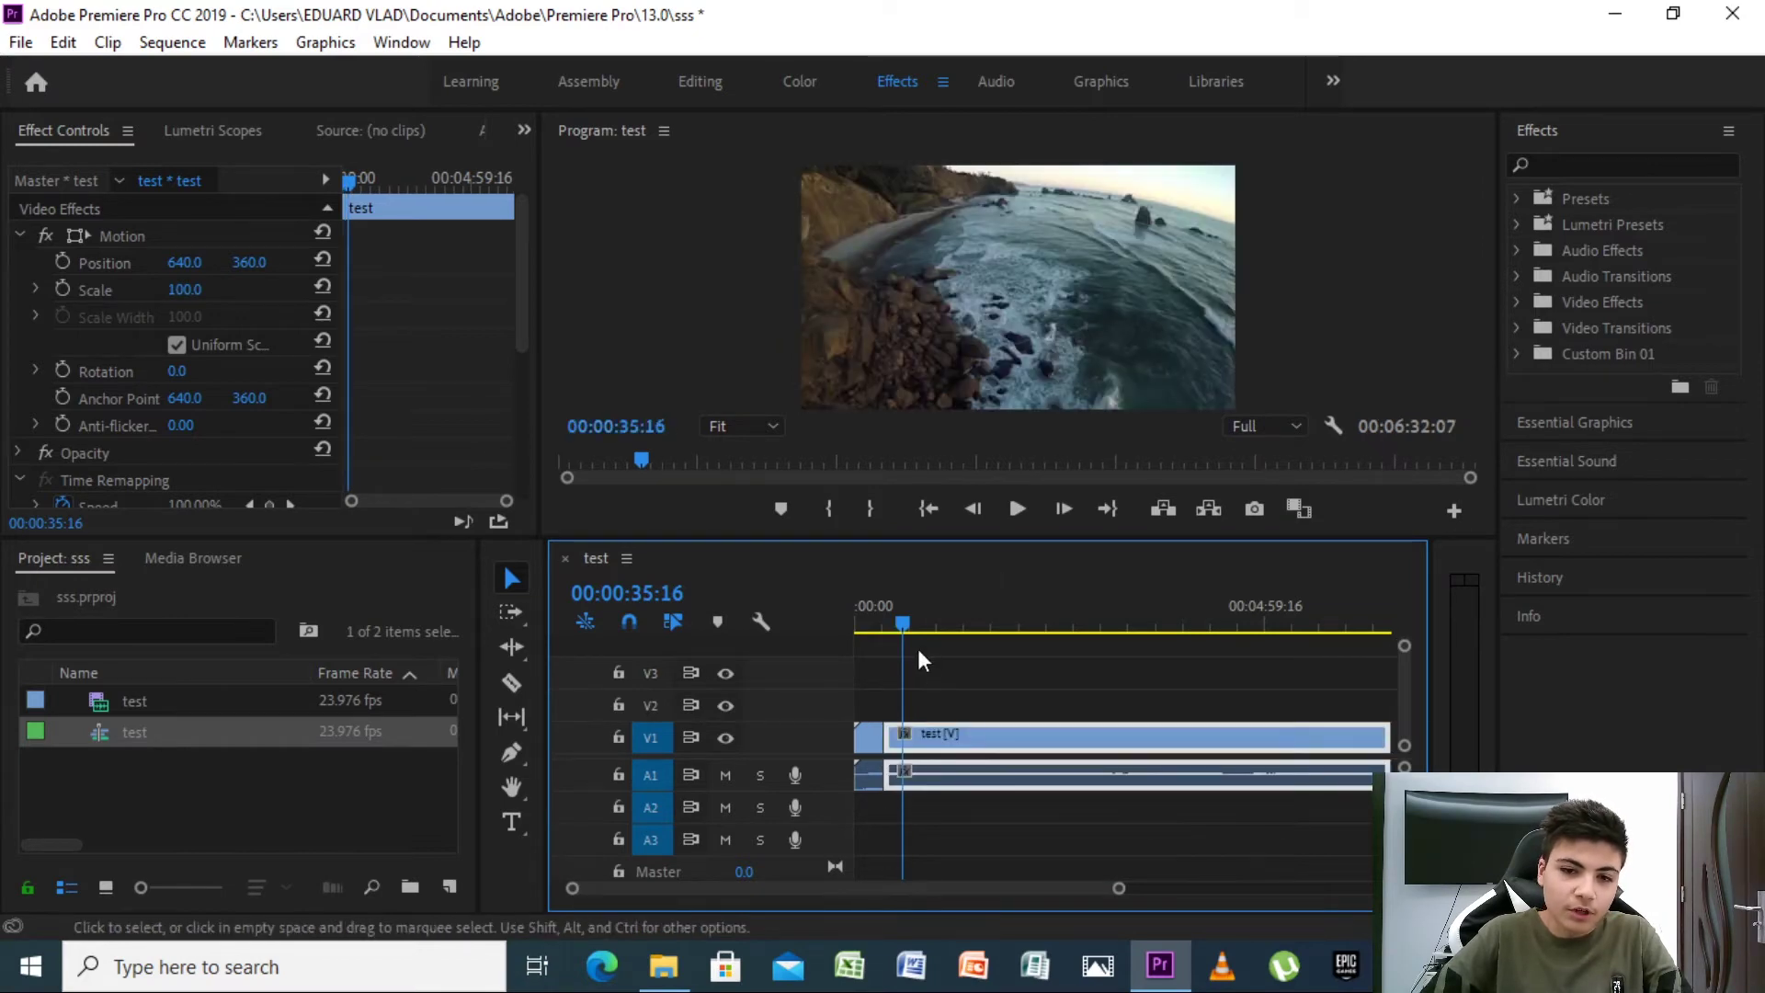
{"action": "left_click_drag", "start_coordinate": [904, 626], "coordinate": [880, 626]}
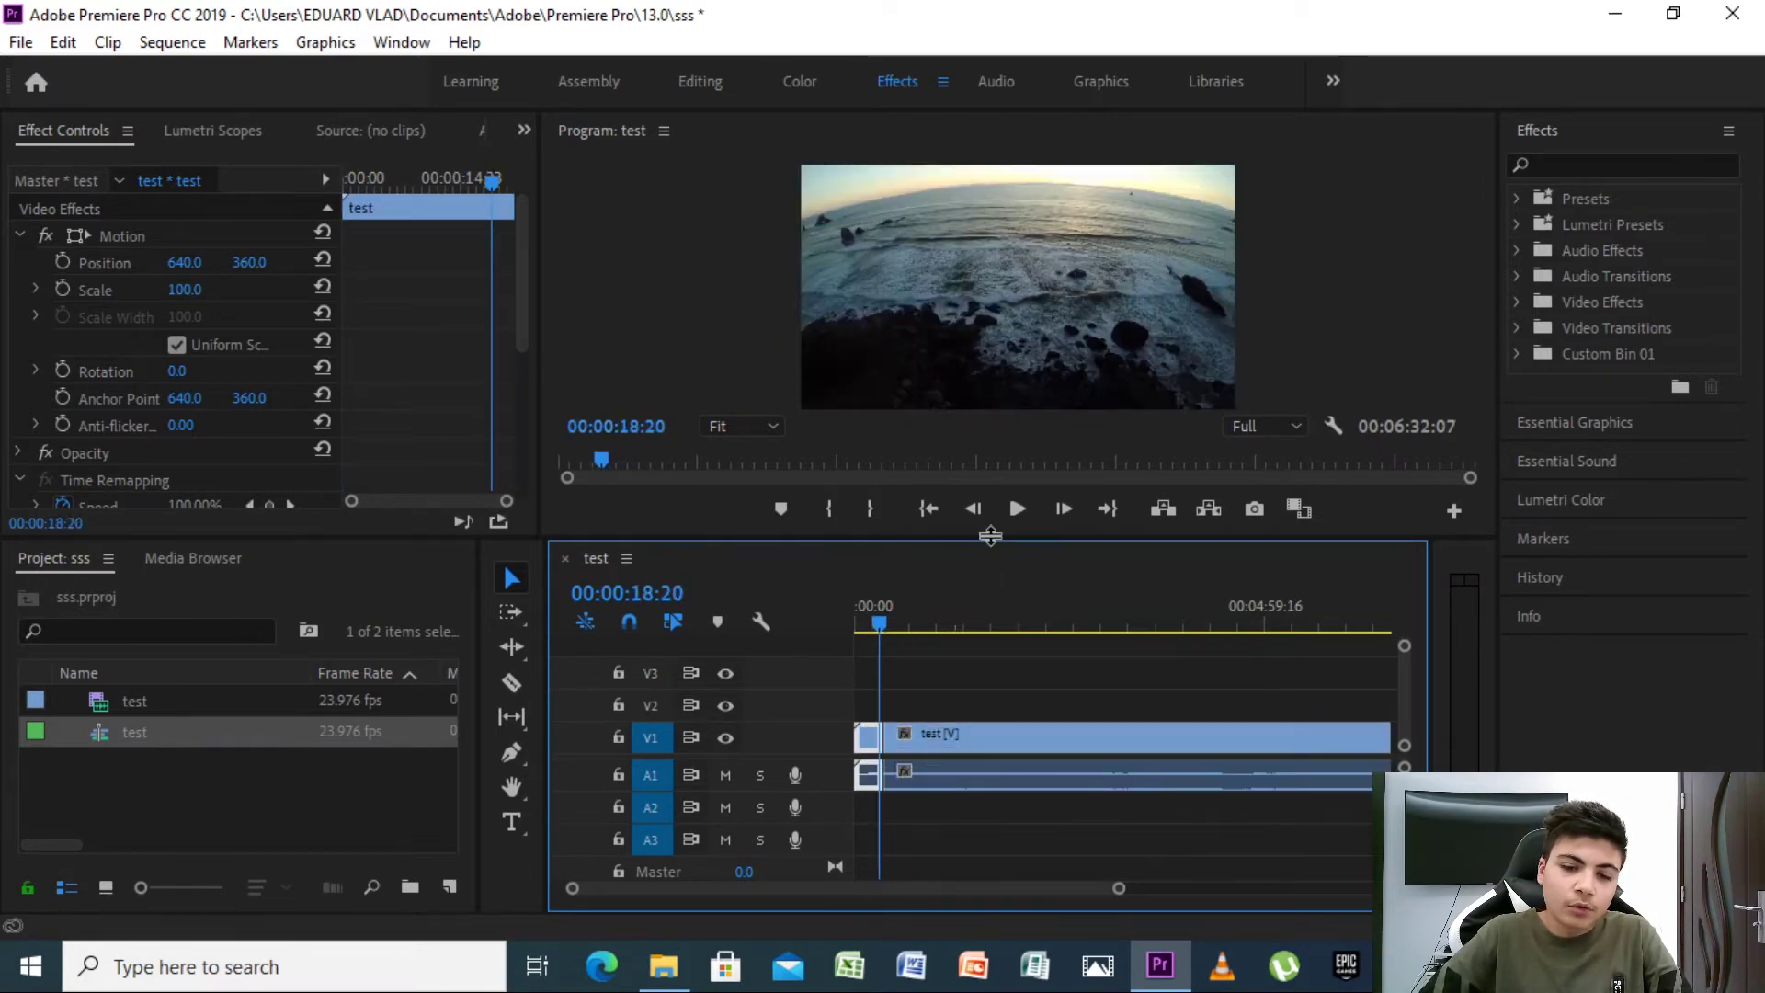
{"action": "left_click", "coordinate": [1015, 516]}
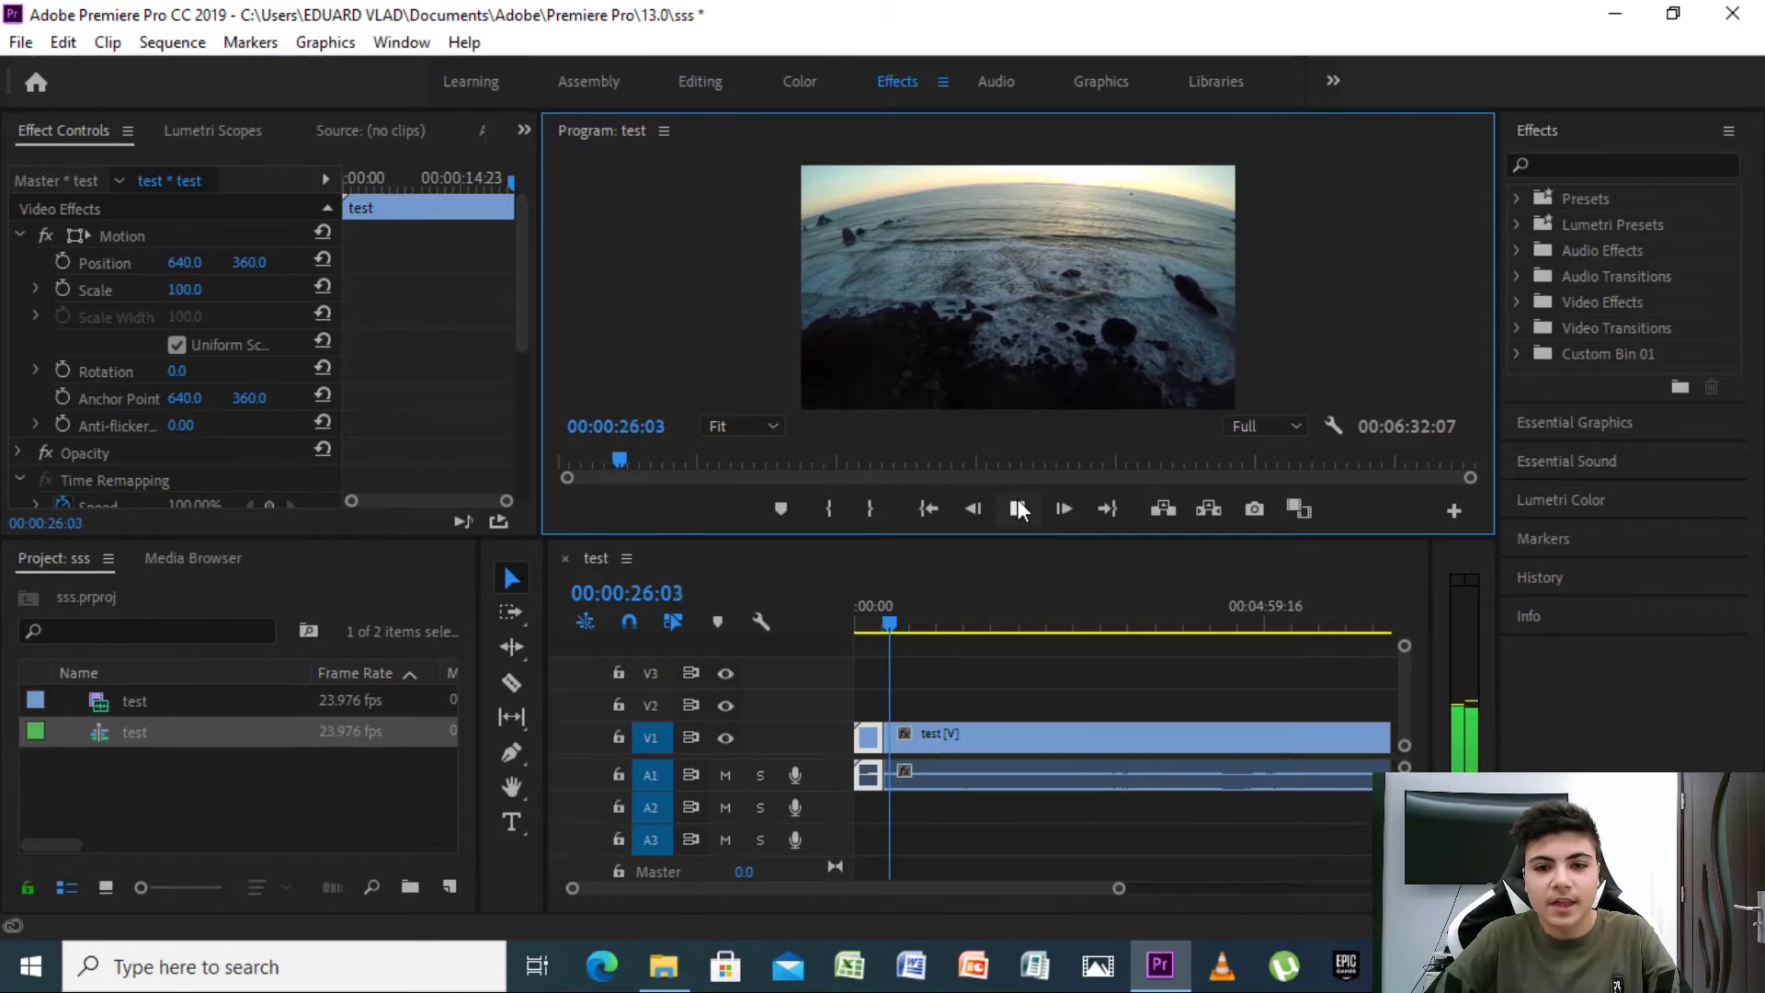
{"action": "left_click", "coordinate": [1018, 504]}
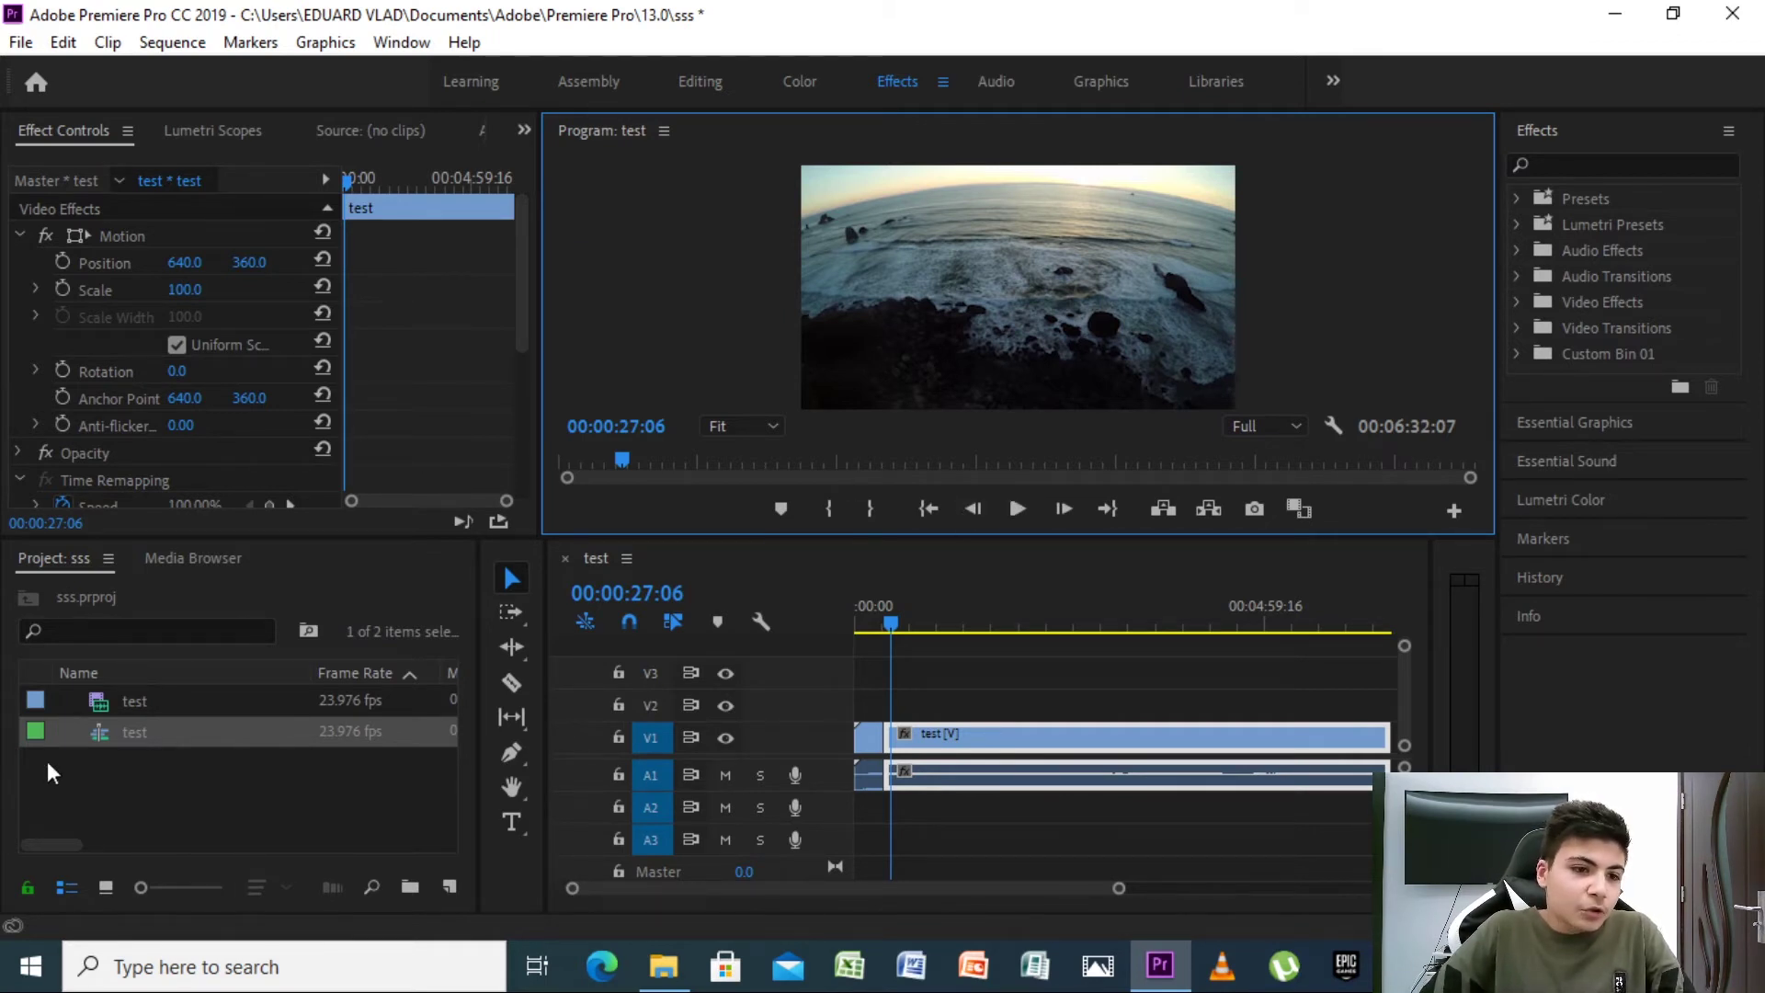
Import the LAKEY INSPIRED - Chill Day MP3 from the youtube staff folder into the project.
{"action": "double_click", "coordinate": [138, 781]}
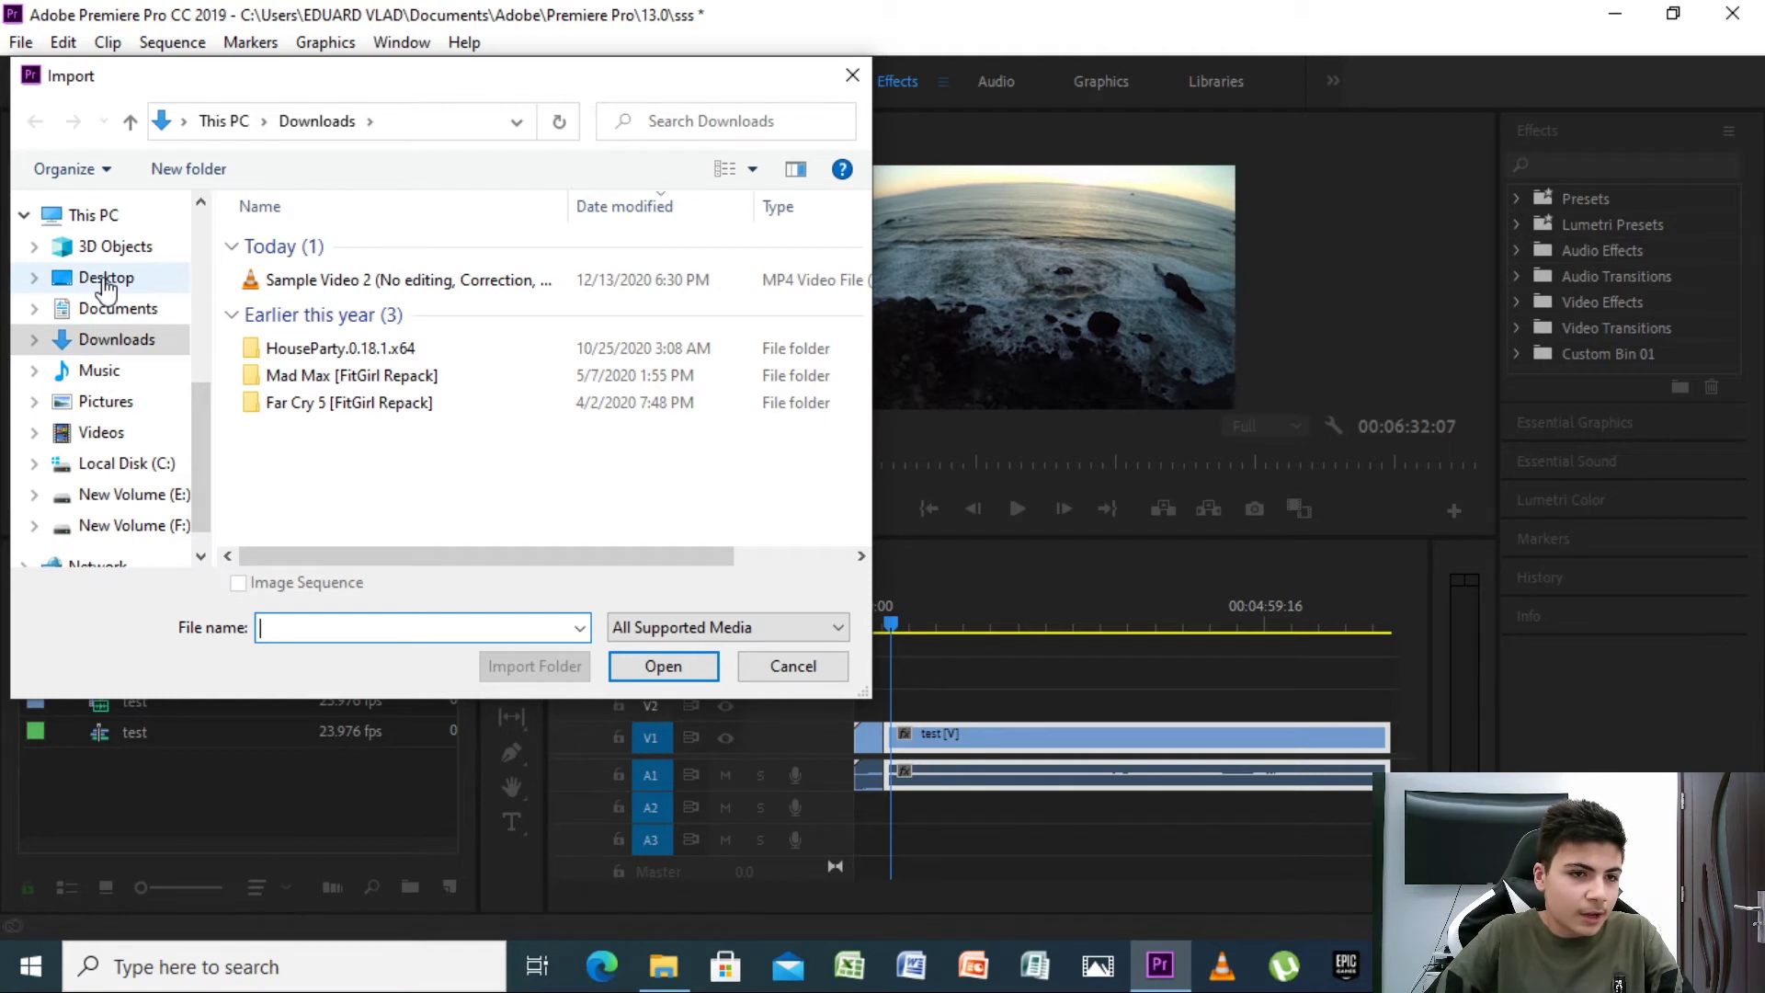
{"action": "left_click", "coordinate": [99, 371]}
{"action": "left_click", "coordinate": [101, 339]}
{"action": "scroll", "coordinate": [101, 386], "scroll_direction": "up", "scroll_amount": 2}
{"action": "scroll", "coordinate": [98, 395], "scroll_direction": "up", "scroll_amount": 3}
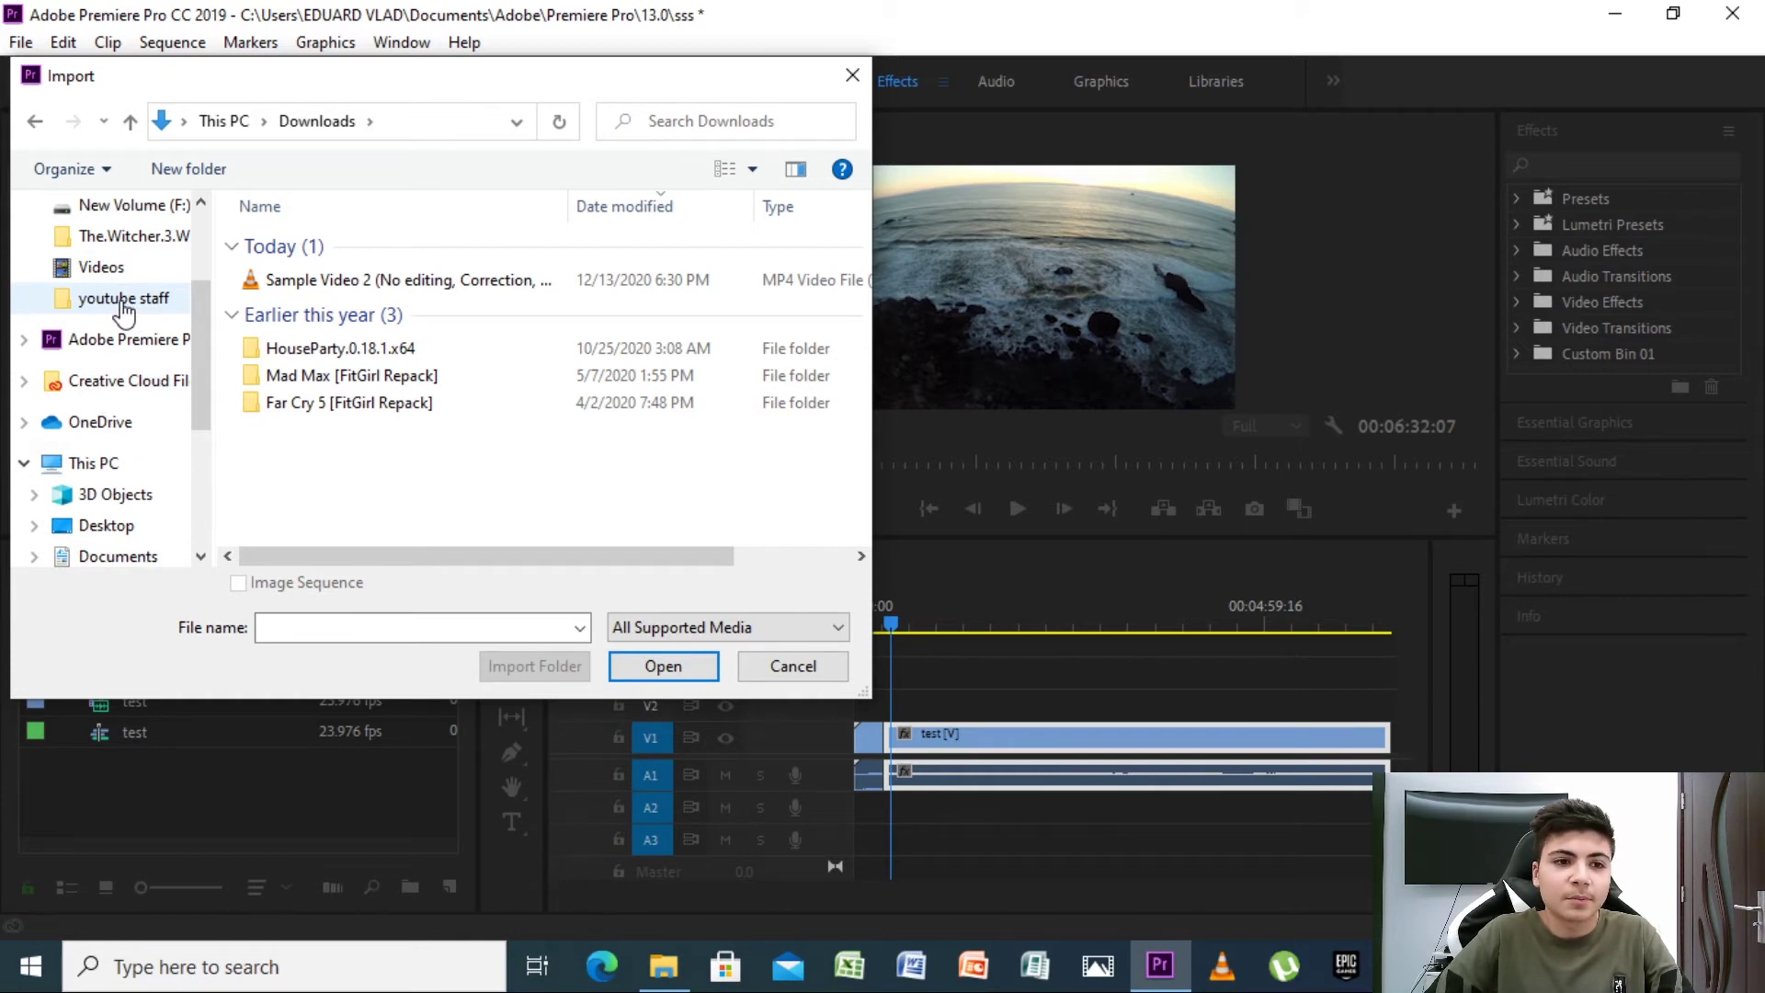
{"action": "left_click", "coordinate": [124, 304]}
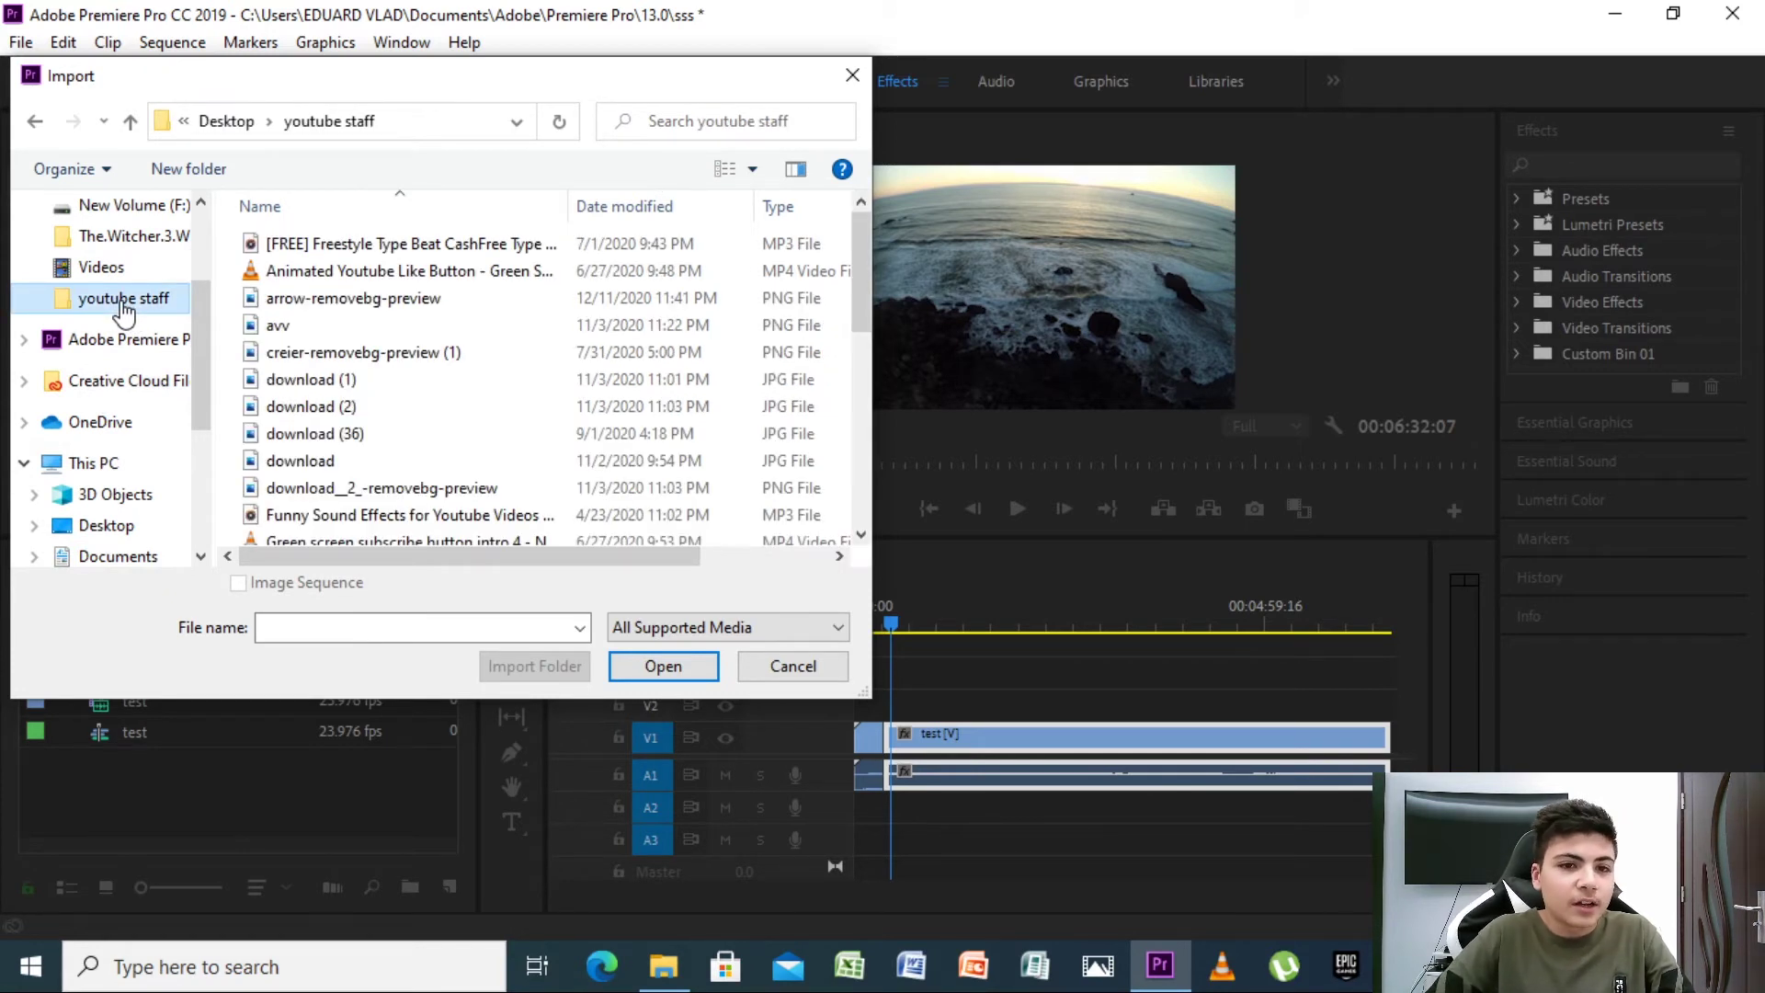
{"action": "left_click_drag", "start_coordinate": [864, 256], "coordinate": [433, 422]}
{"action": "scroll", "coordinate": [434, 411], "scroll_direction": "down", "scroll_amount": 2}
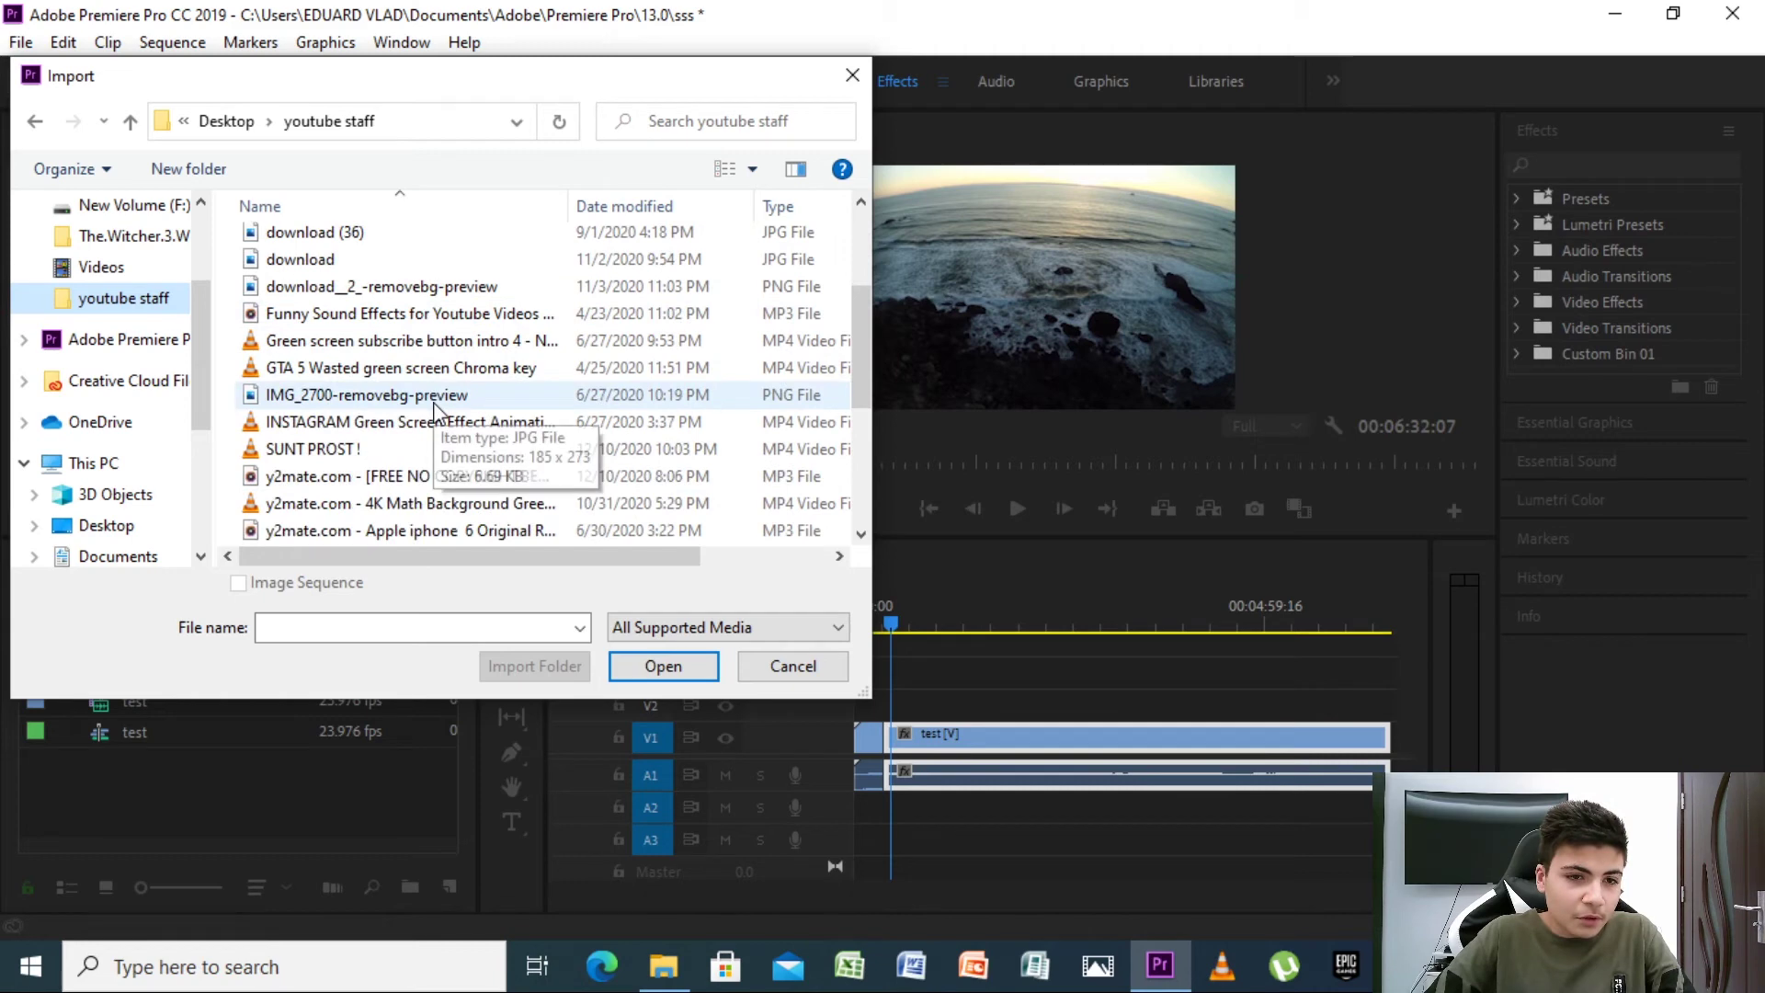
{"action": "scroll", "coordinate": [433, 411], "scroll_direction": "down", "scroll_amount": 1}
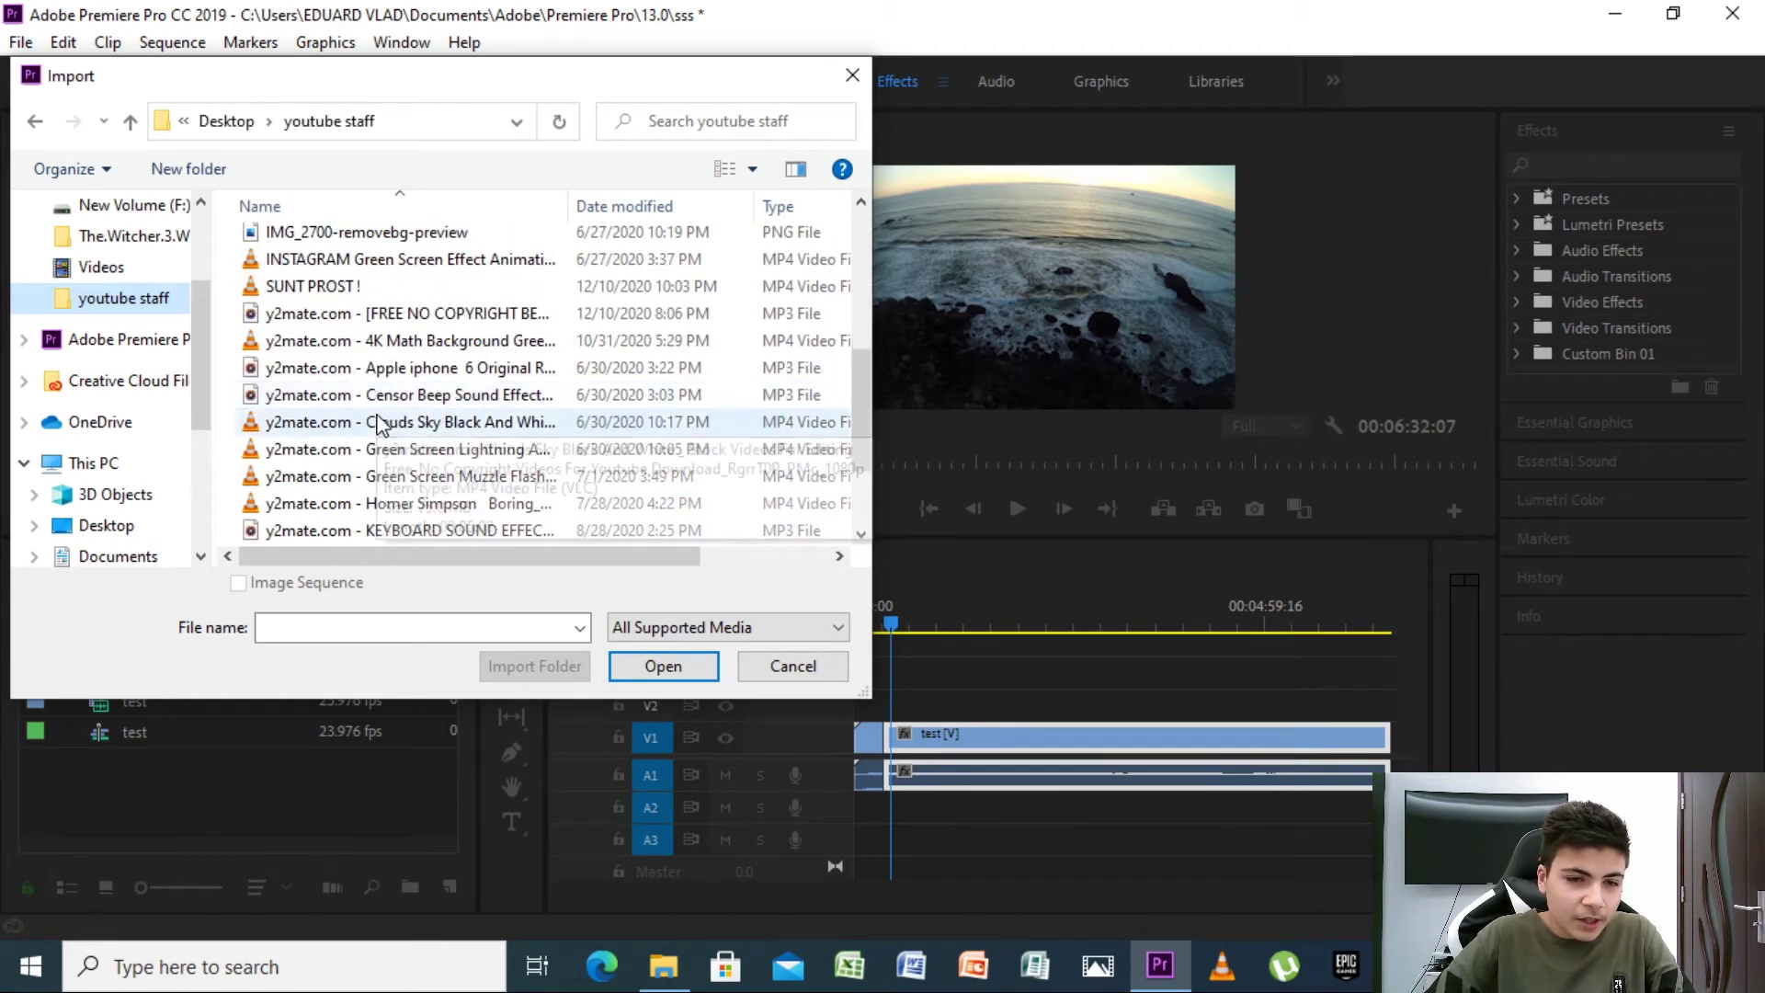
{"action": "scroll", "coordinate": [372, 421], "scroll_direction": "down", "scroll_amount": 1}
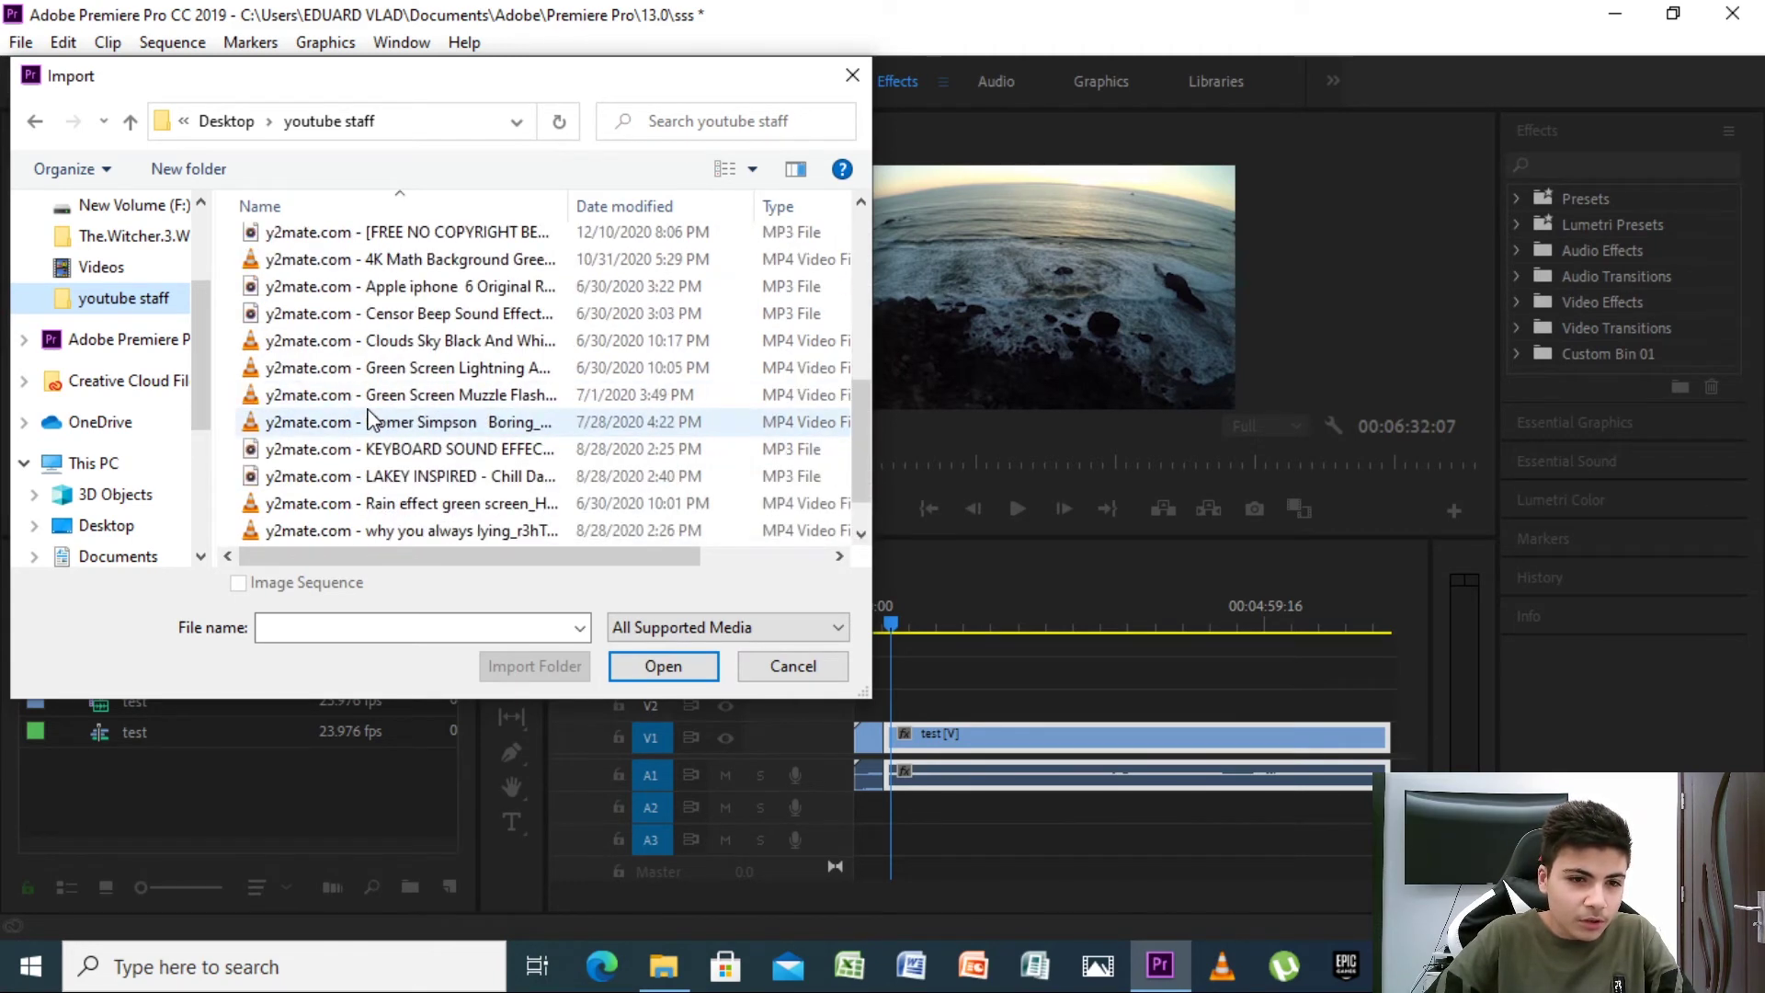
{"action": "double_click", "coordinate": [332, 477]}
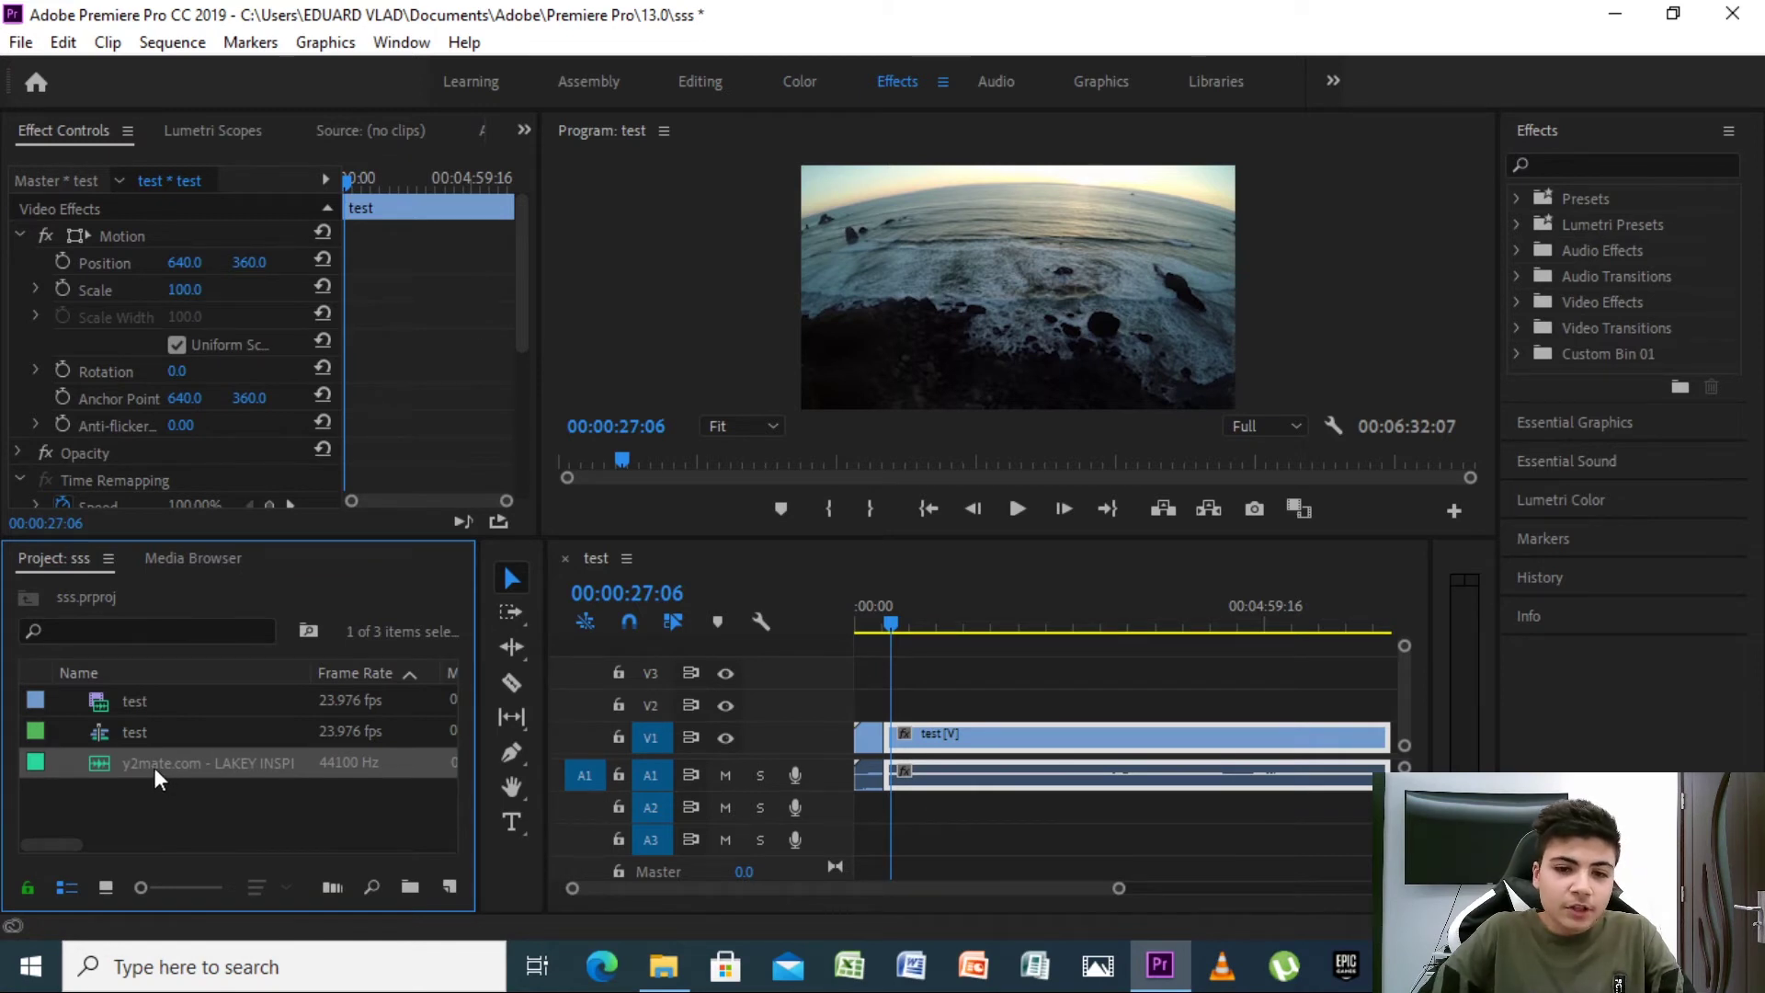
Place the imported music on track A2 at the start of the sequence and play a few seconds of it.
{"action": "left_click_drag", "start_coordinate": [154, 769], "coordinate": [870, 827]}
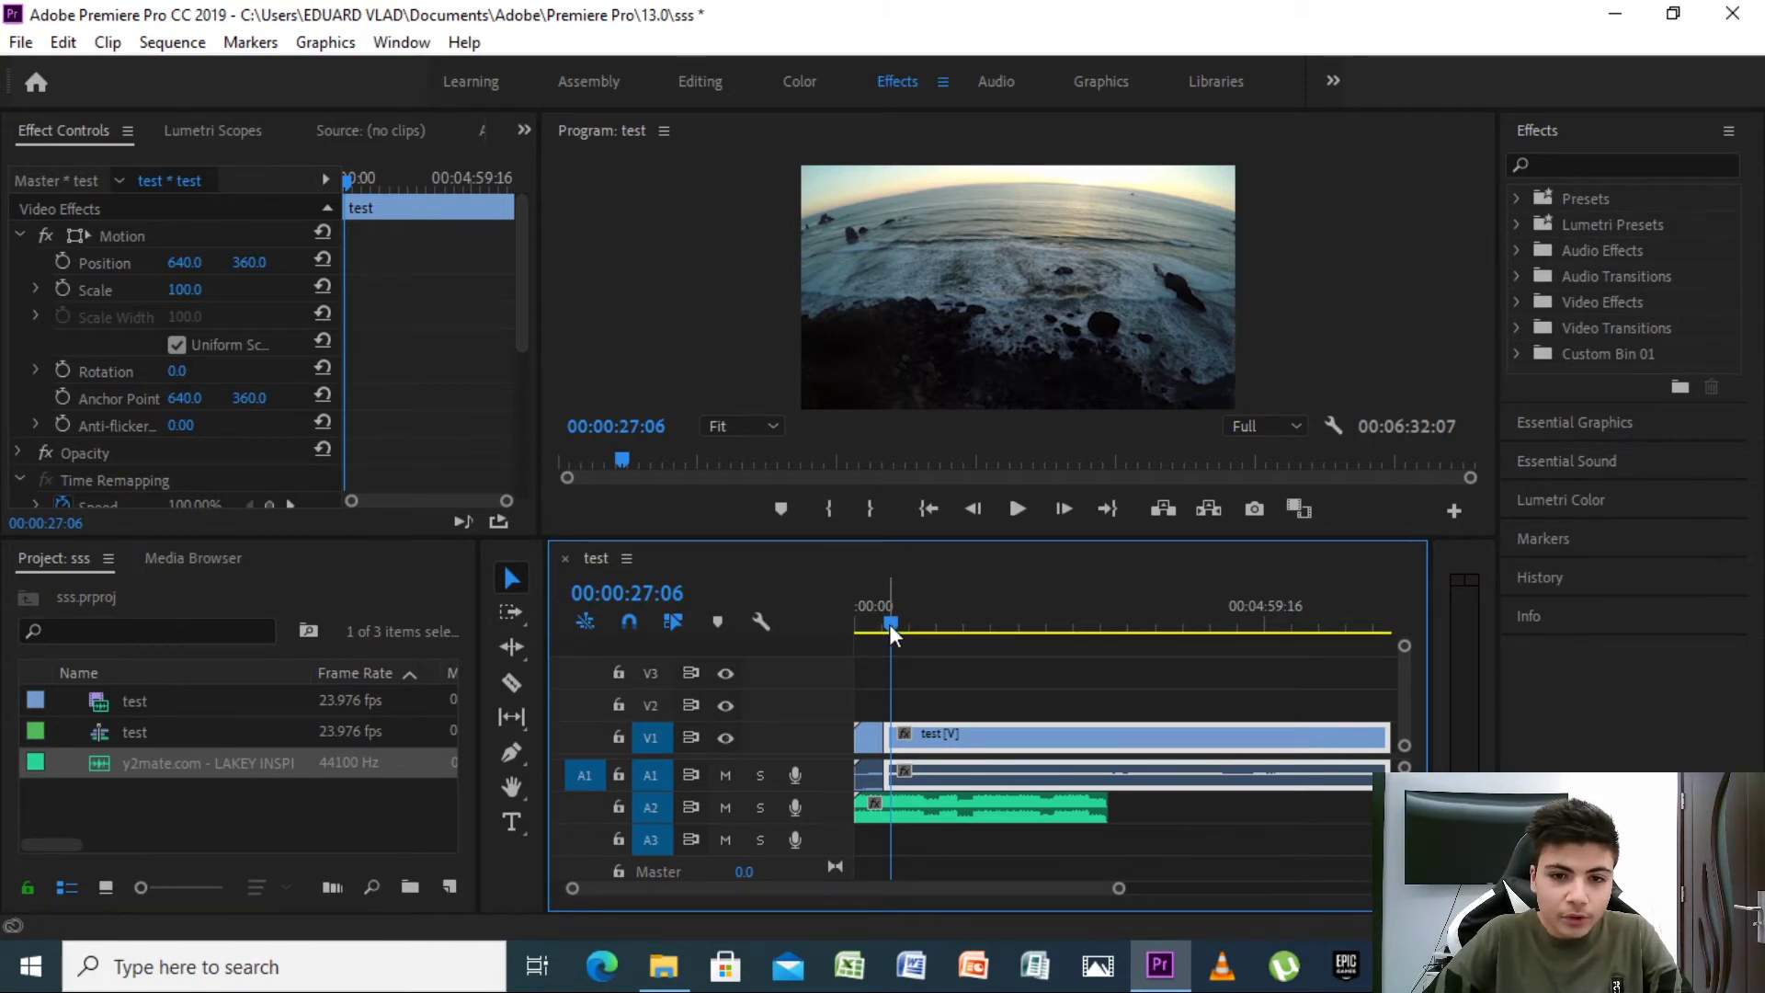
{"action": "left_click", "coordinate": [1017, 508]}
{"action": "left_click", "coordinate": [1017, 508]}
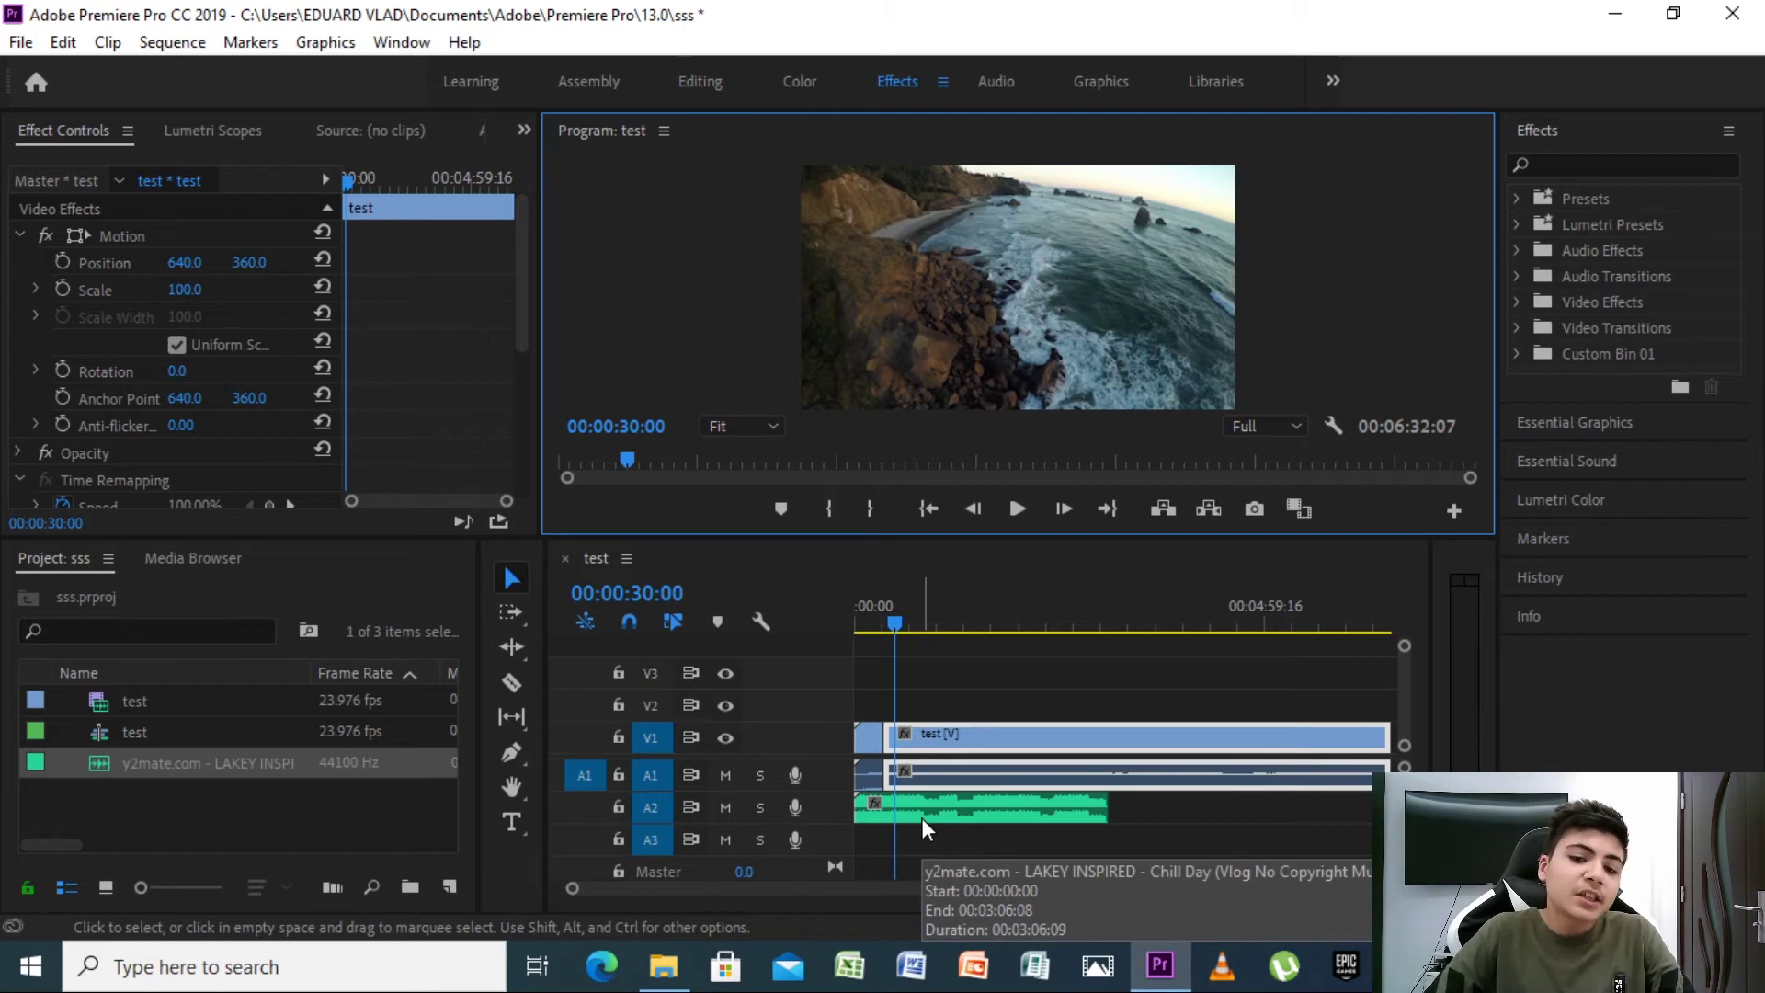
Set the audio gain of the music clip on A2 to -35 dB.
{"action": "right_click", "coordinate": [973, 804]}
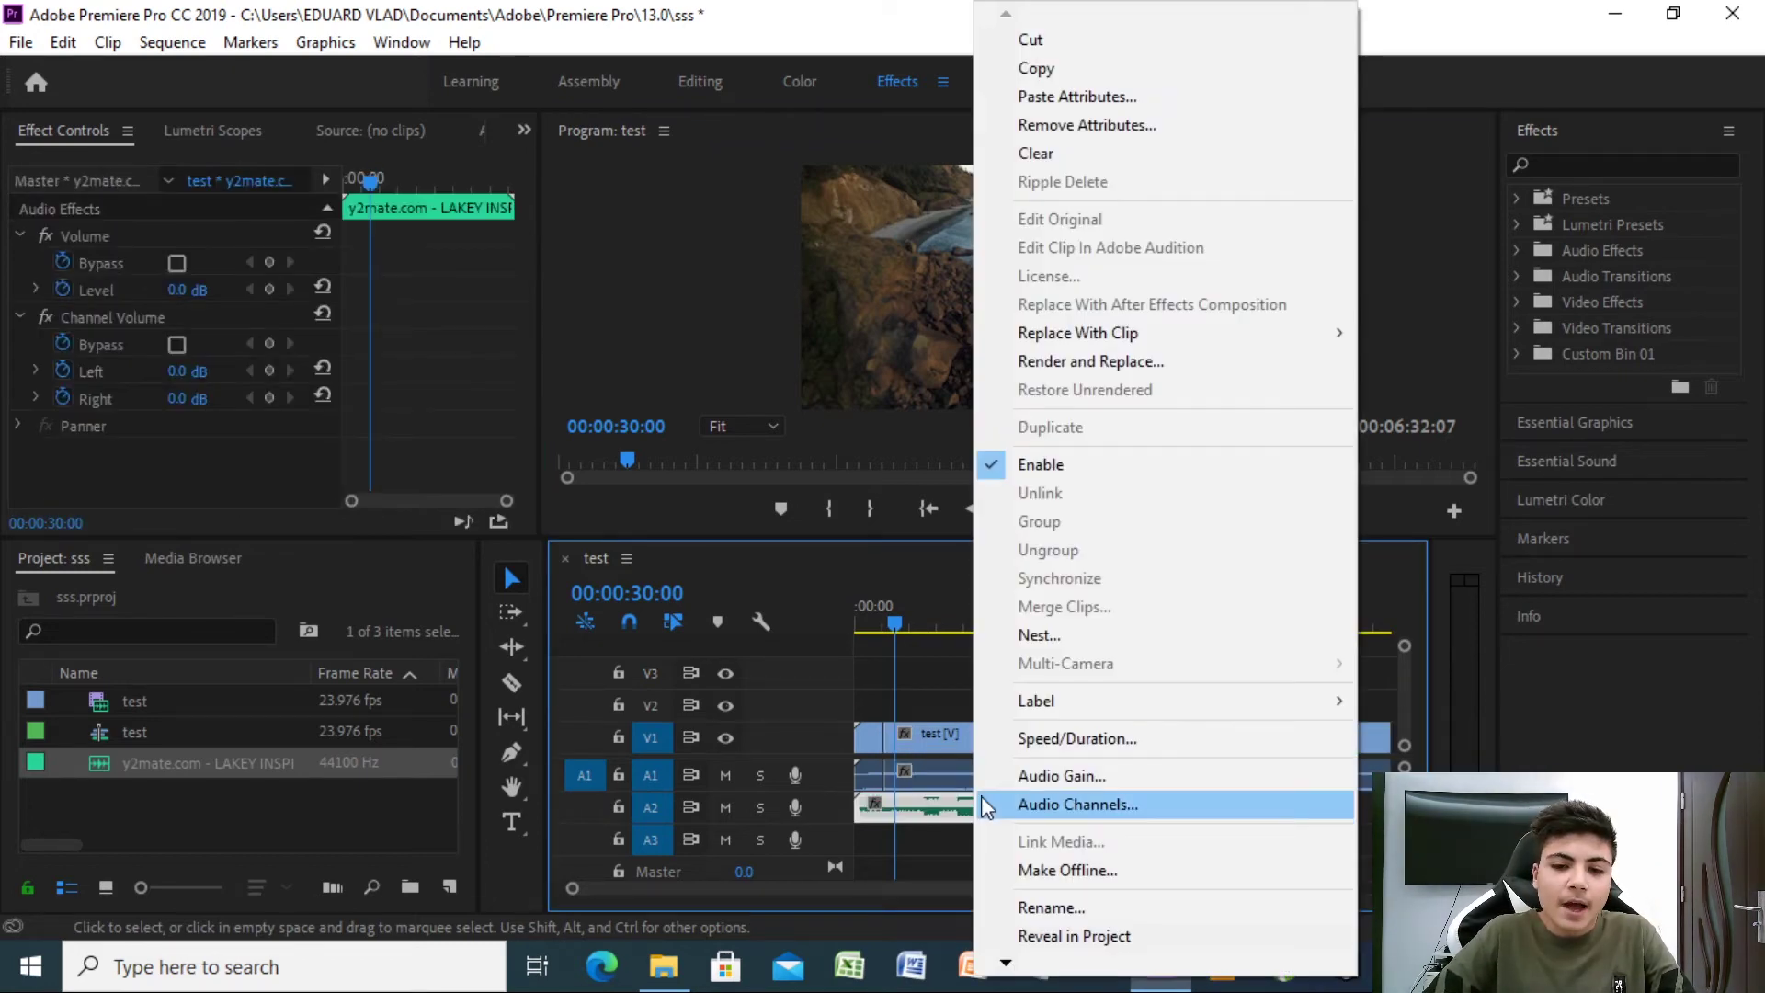
{"action": "left_click", "coordinate": [1071, 779]}
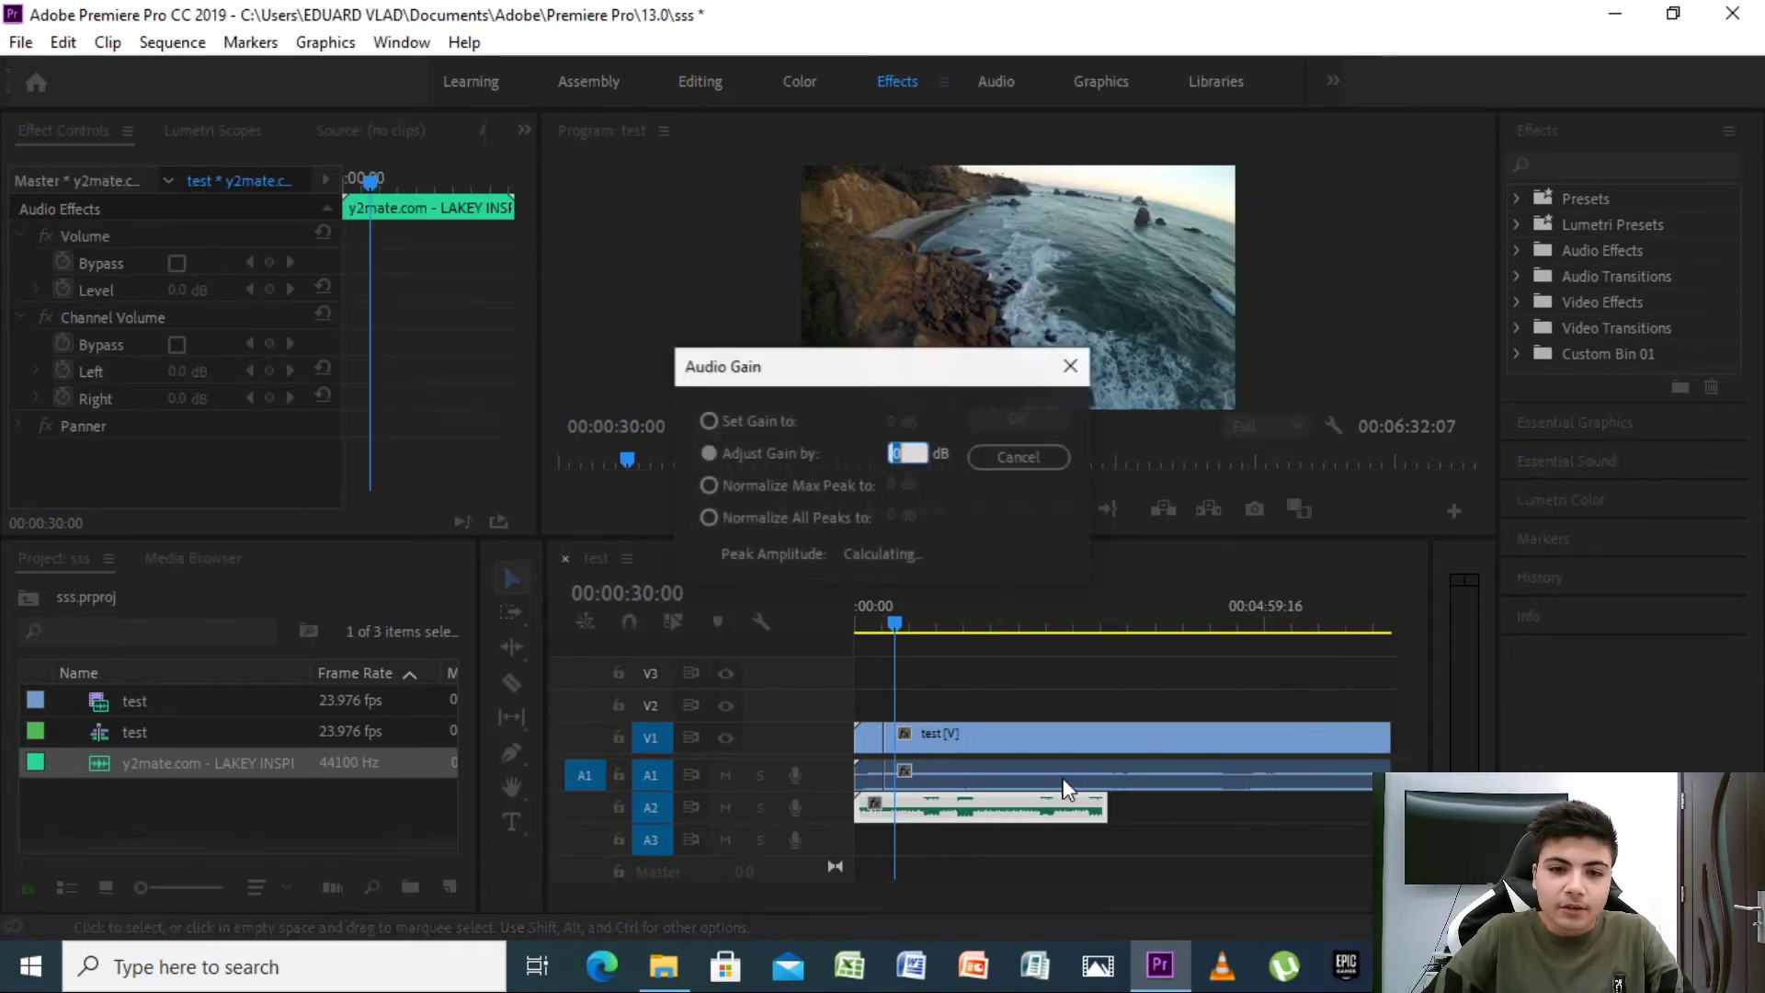
{"action": "left_click", "coordinate": [709, 421]}
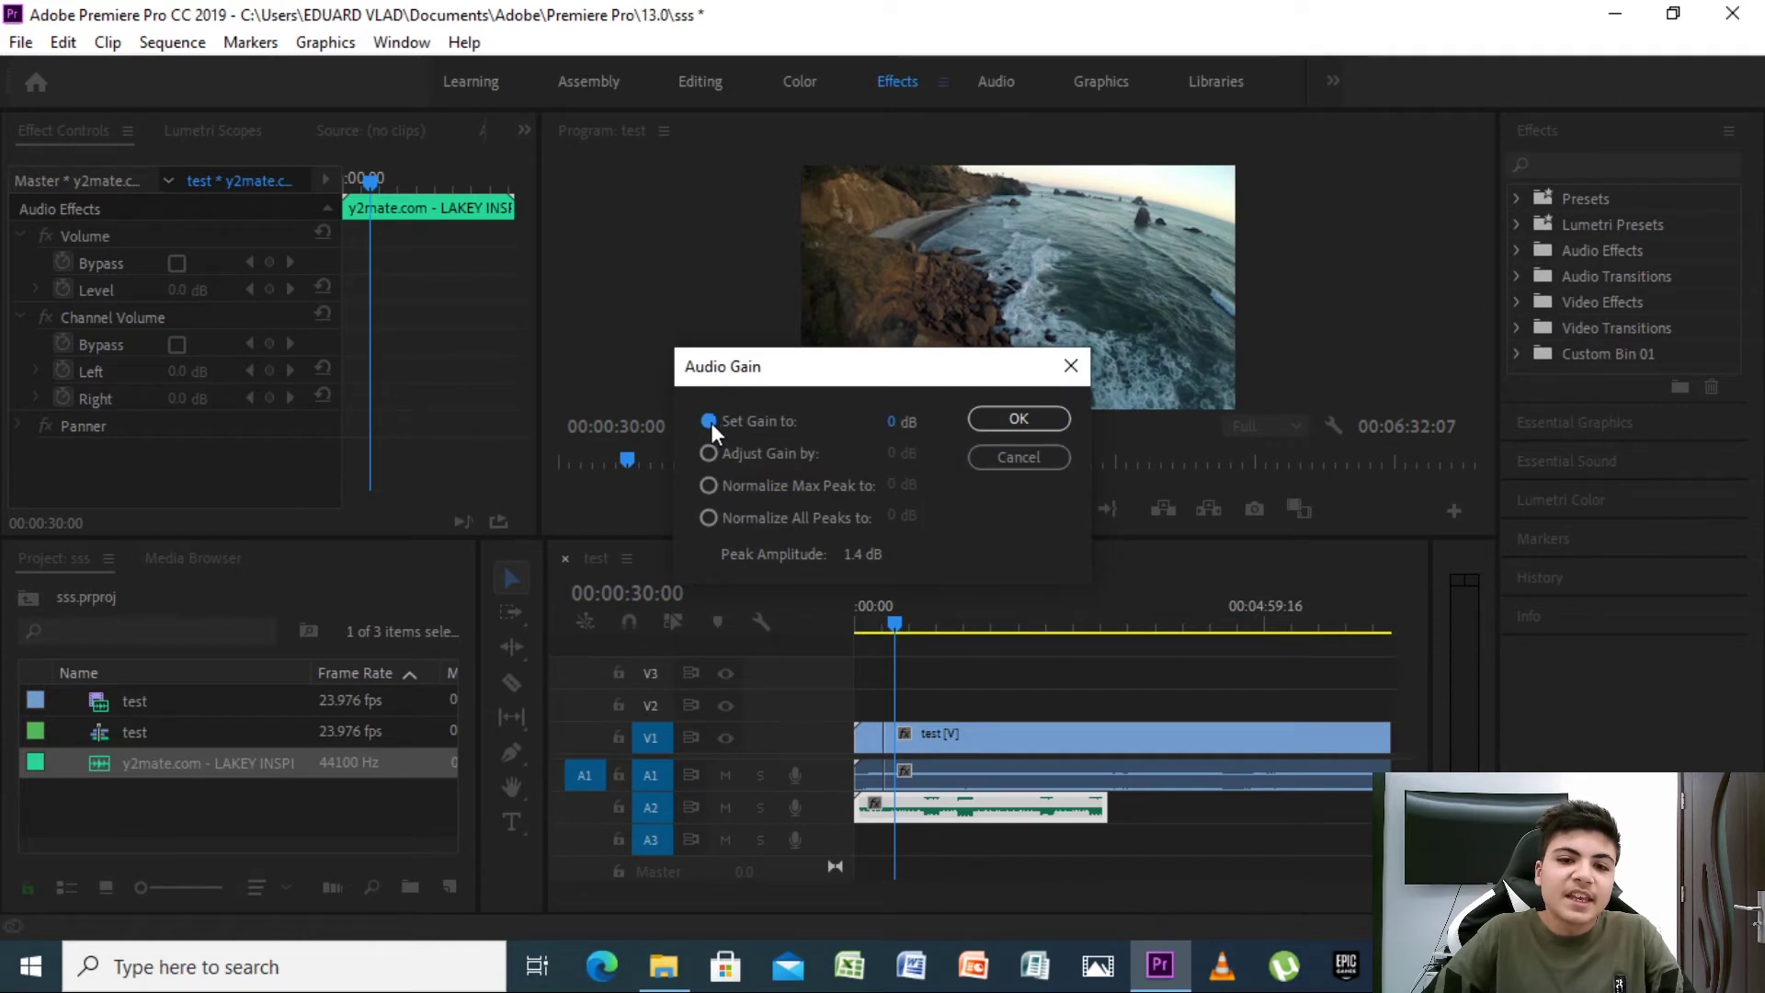
{"action": "type", "text": "-35"}
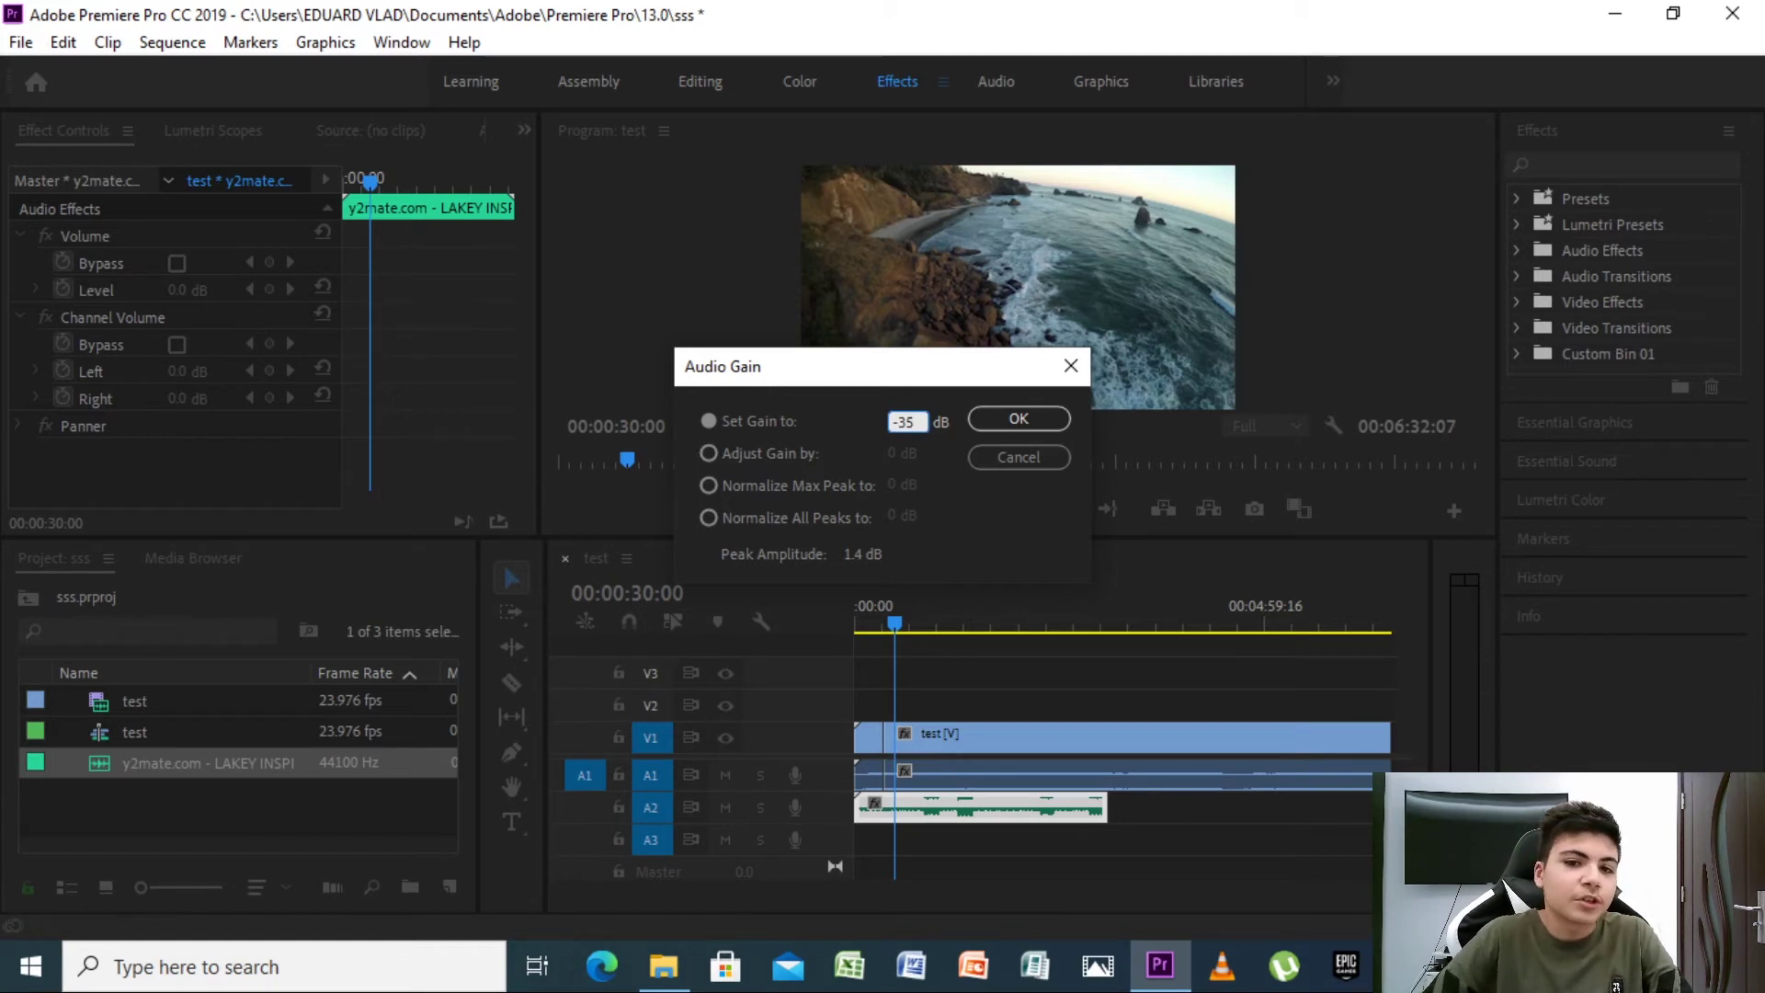
{"action": "left_click", "coordinate": [1017, 421]}
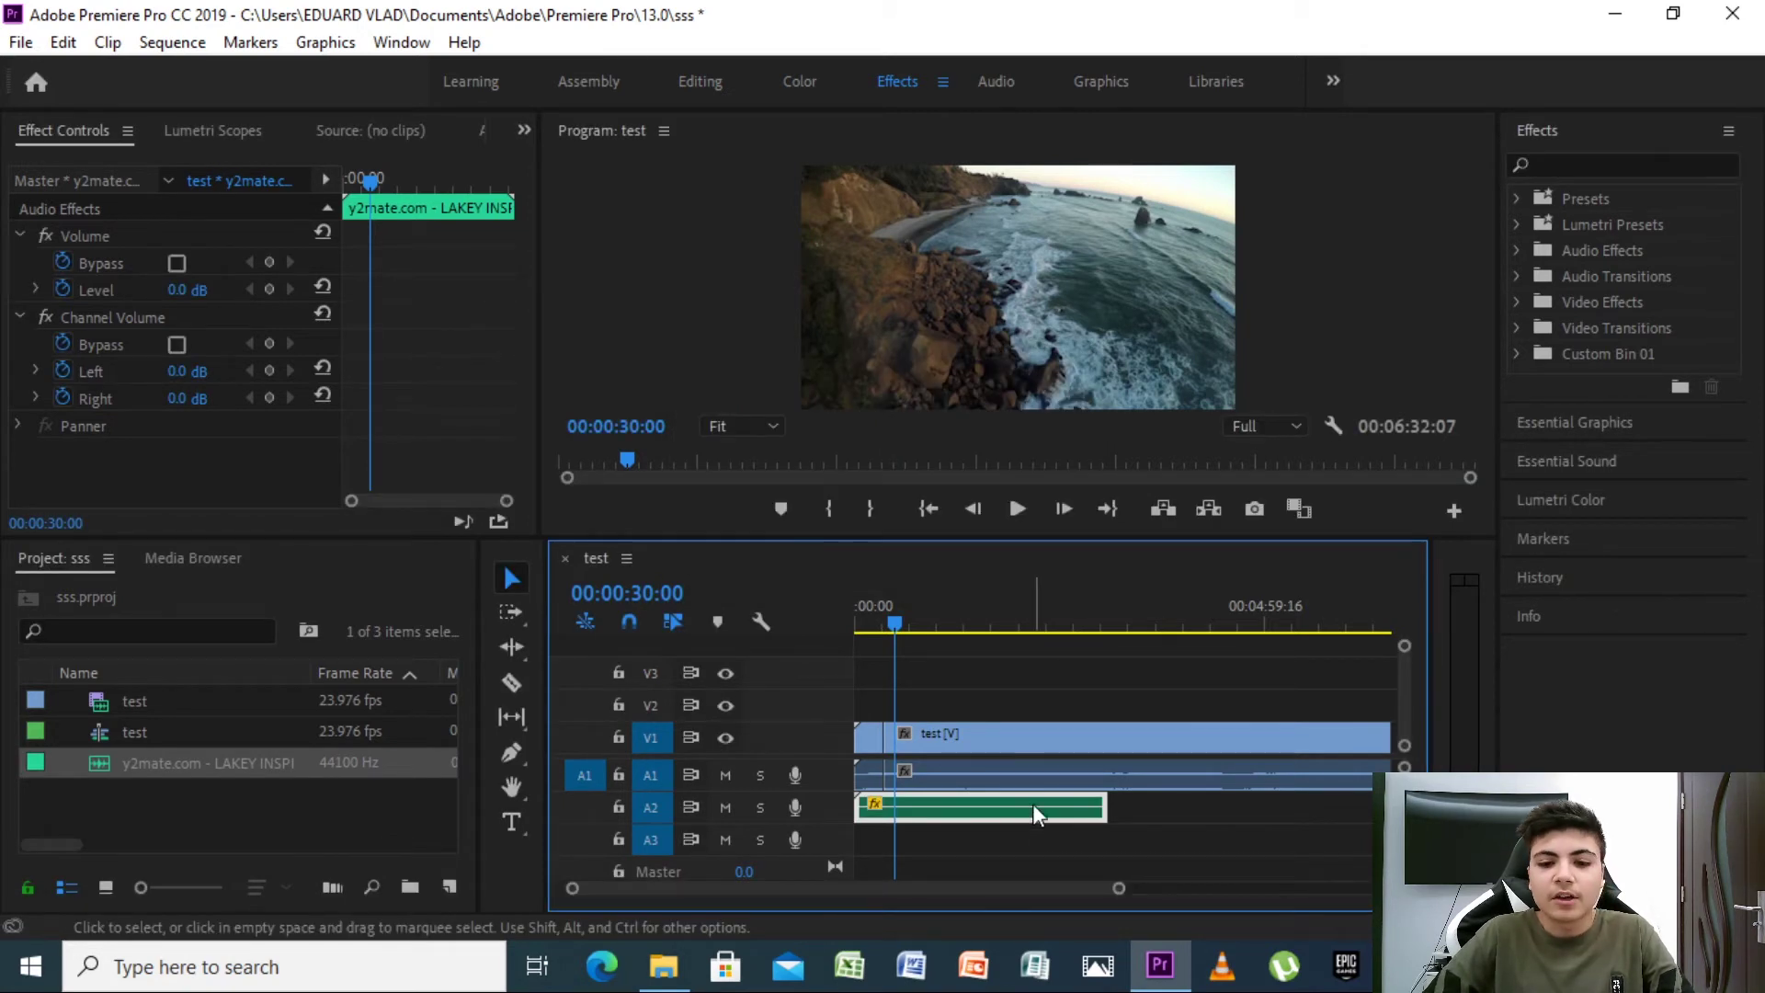
Add two more copies of the music to track A2, end to end after the first music clip.
{"action": "mouse_move", "coordinate": [1033, 804]}
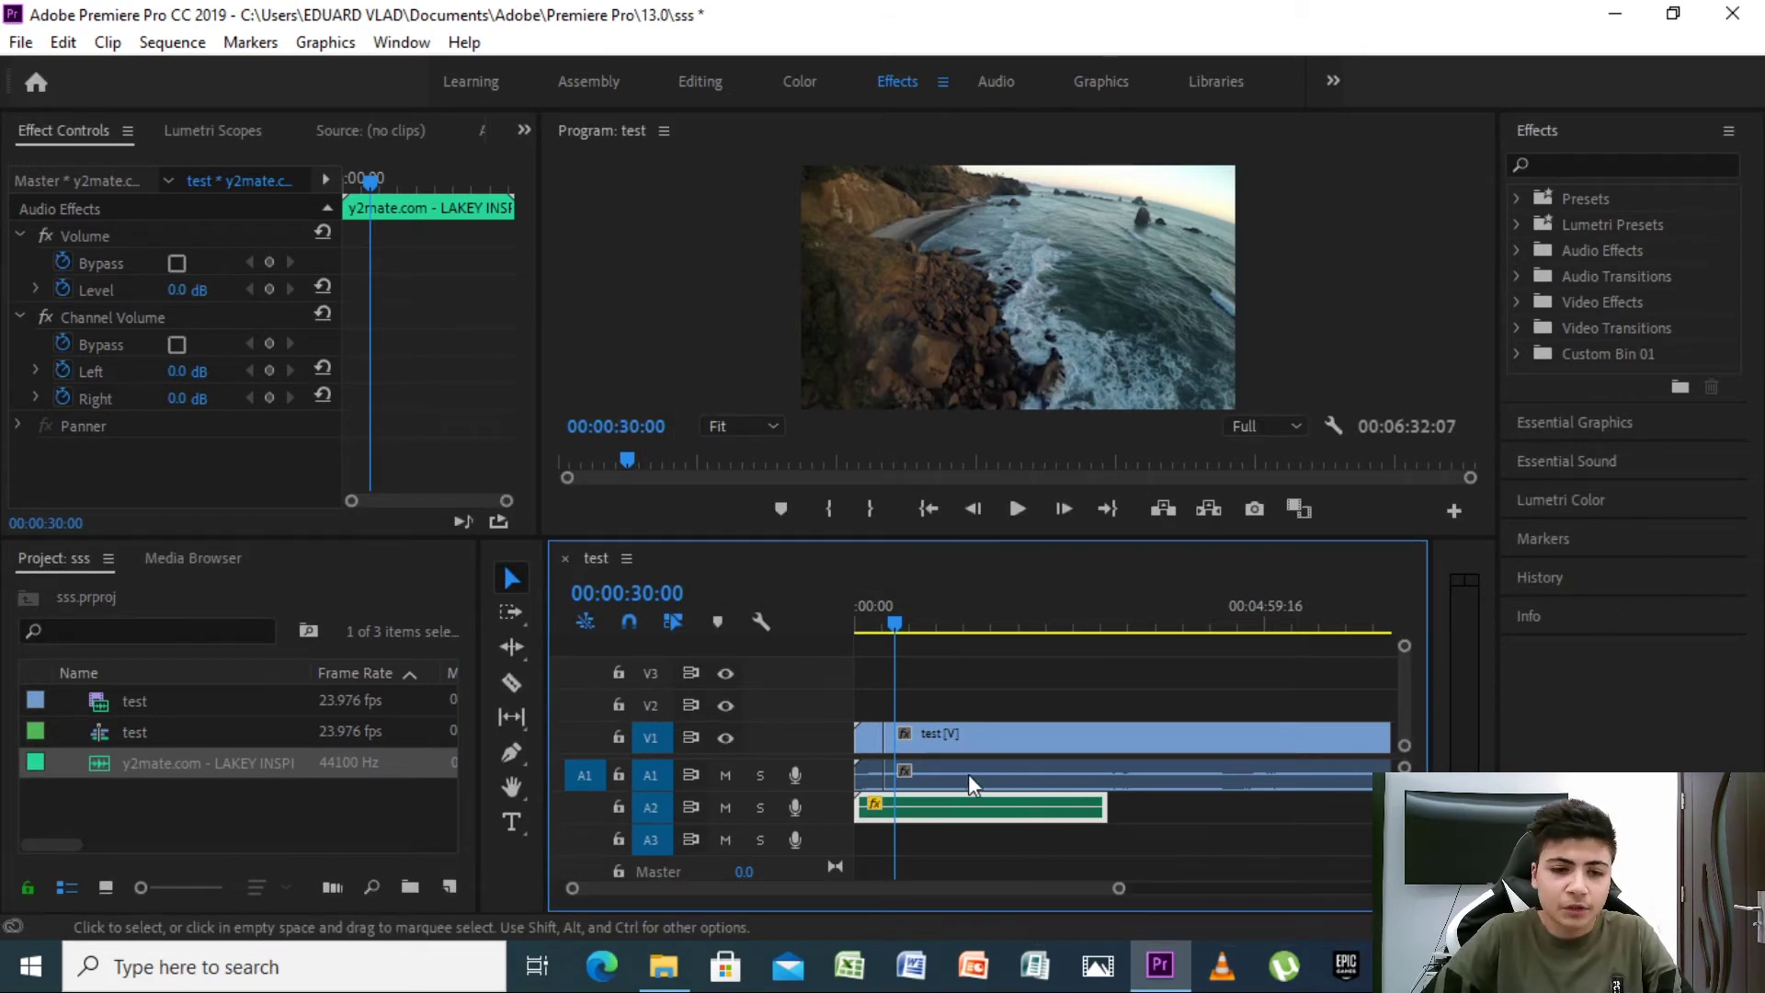
{"action": "left_click_drag", "start_coordinate": [219, 763], "coordinate": [989, 813]}
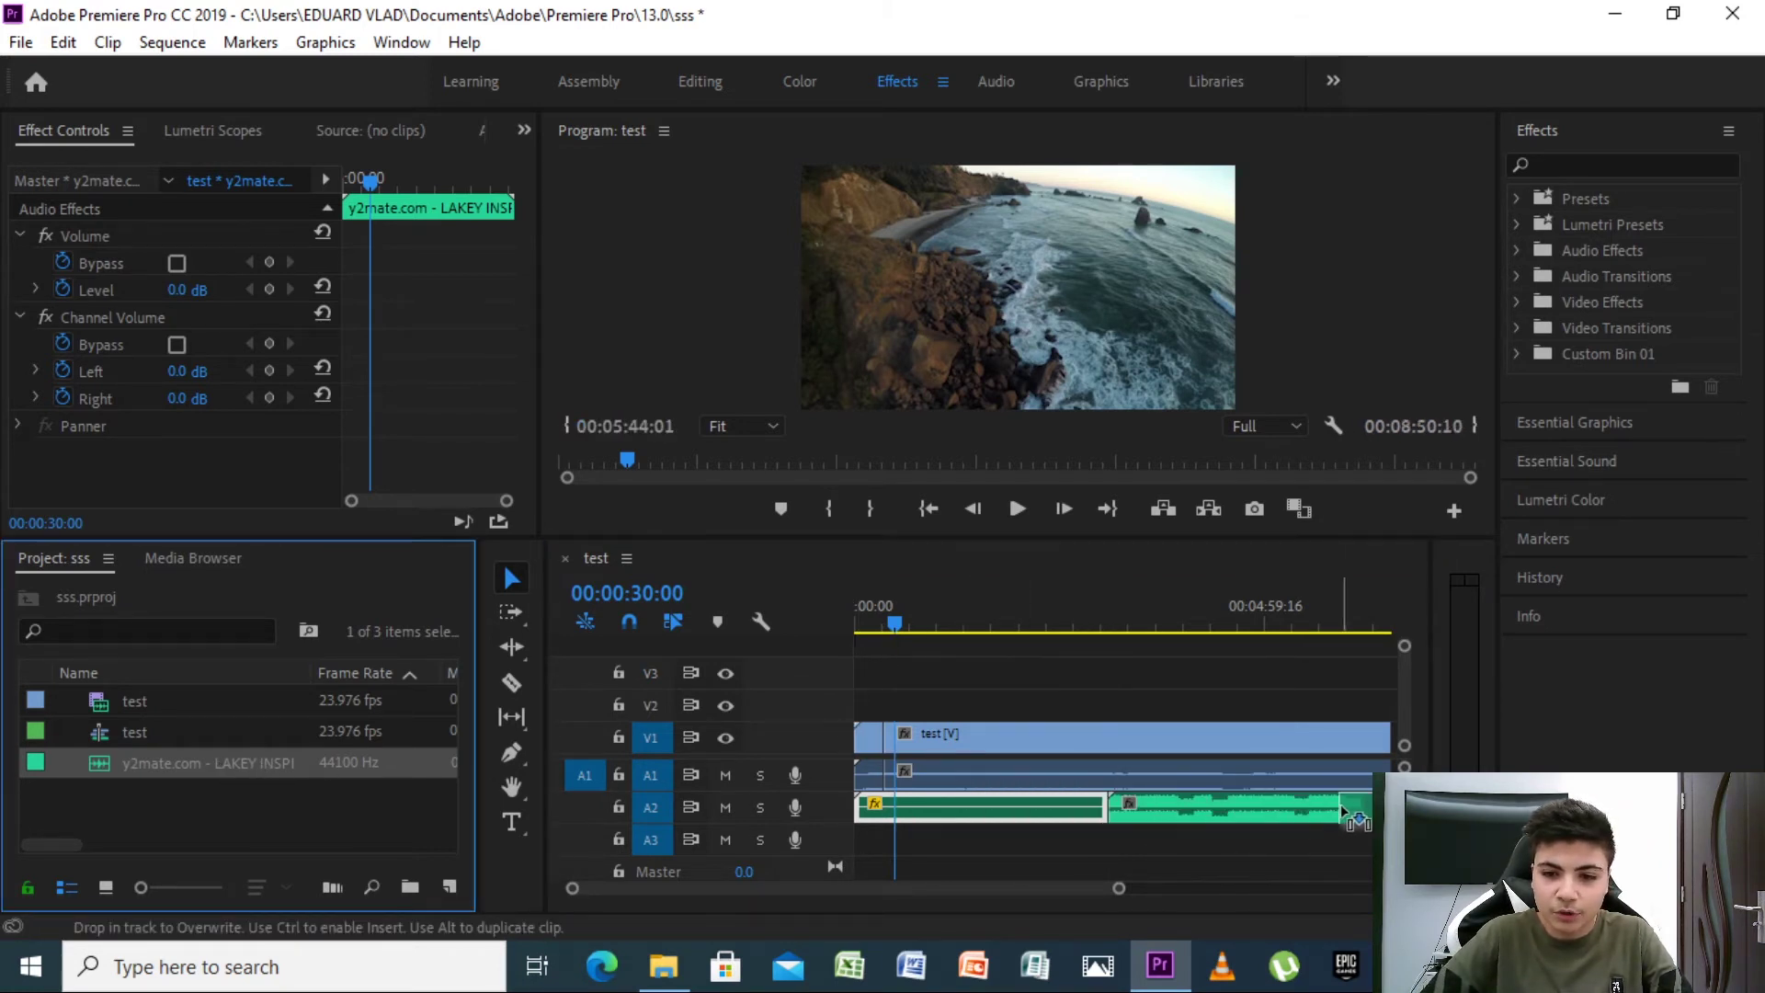
{"action": "left_click", "coordinate": [1252, 834]}
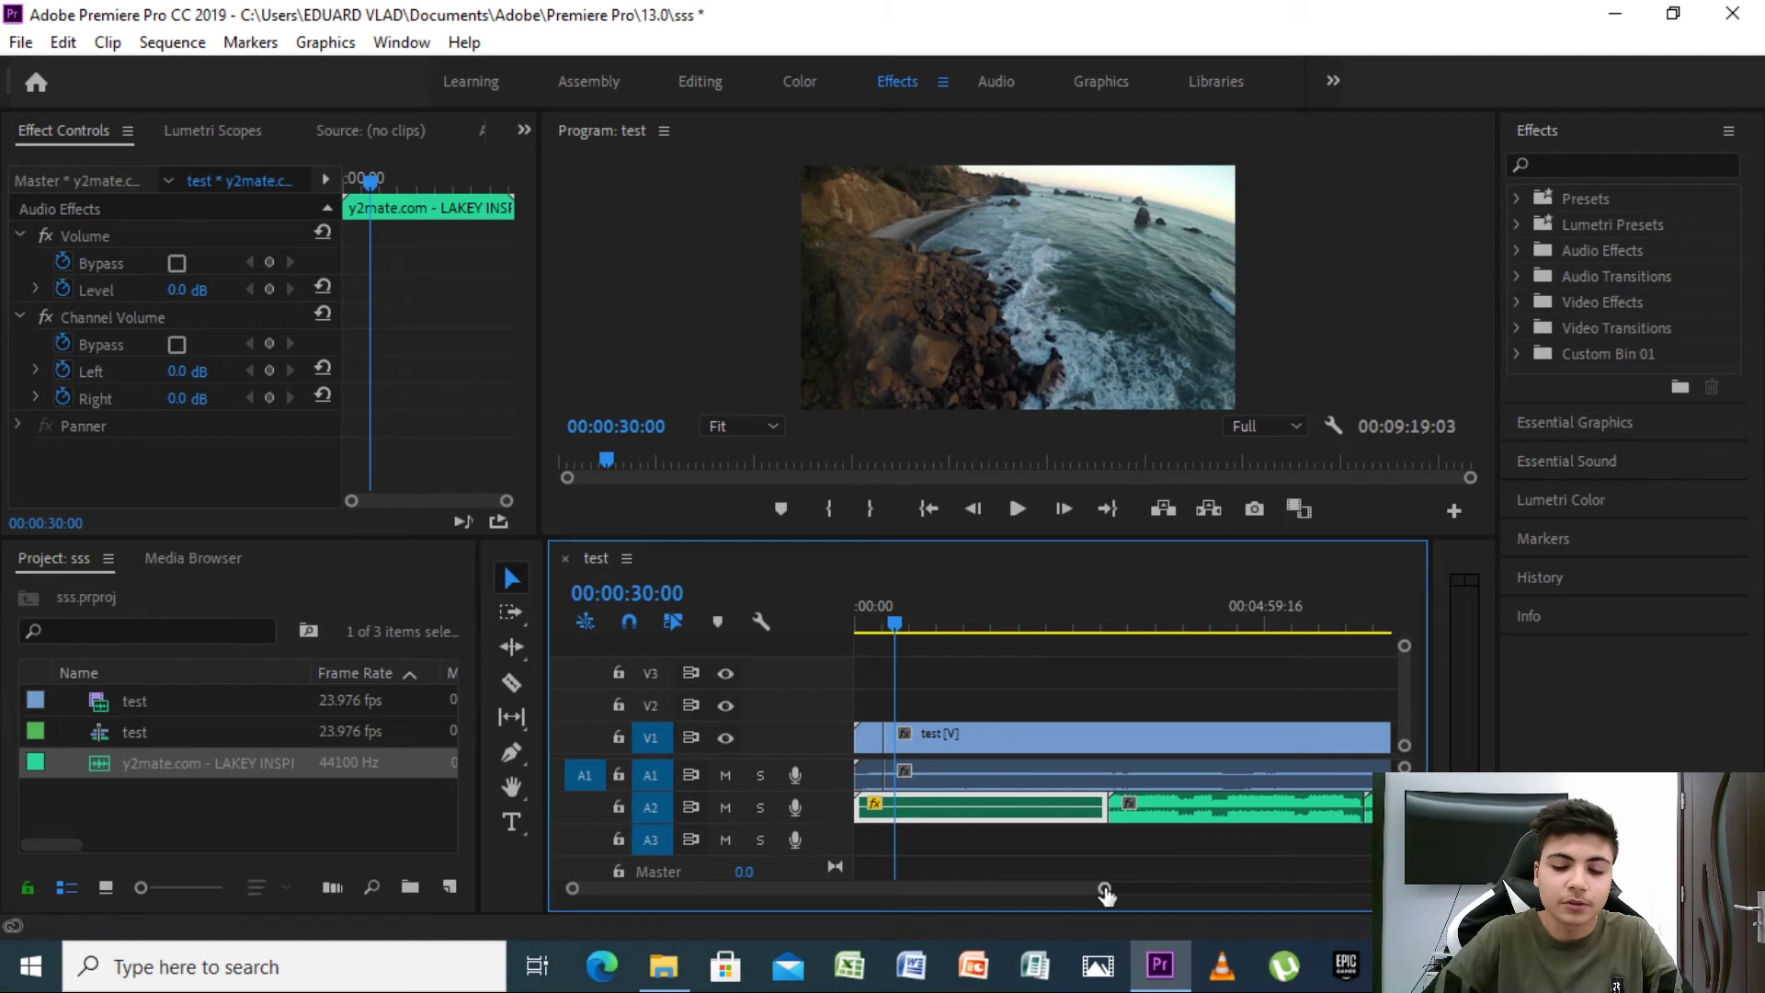
{"action": "mouse_move", "coordinate": [1104, 888]}
{"action": "left_mouse_down"}
{"action": "mouse_move", "coordinate": [1243, 888]}
{"action": "mouse_move", "coordinate": [1105, 888]}
{"action": "left_mouse_up"}
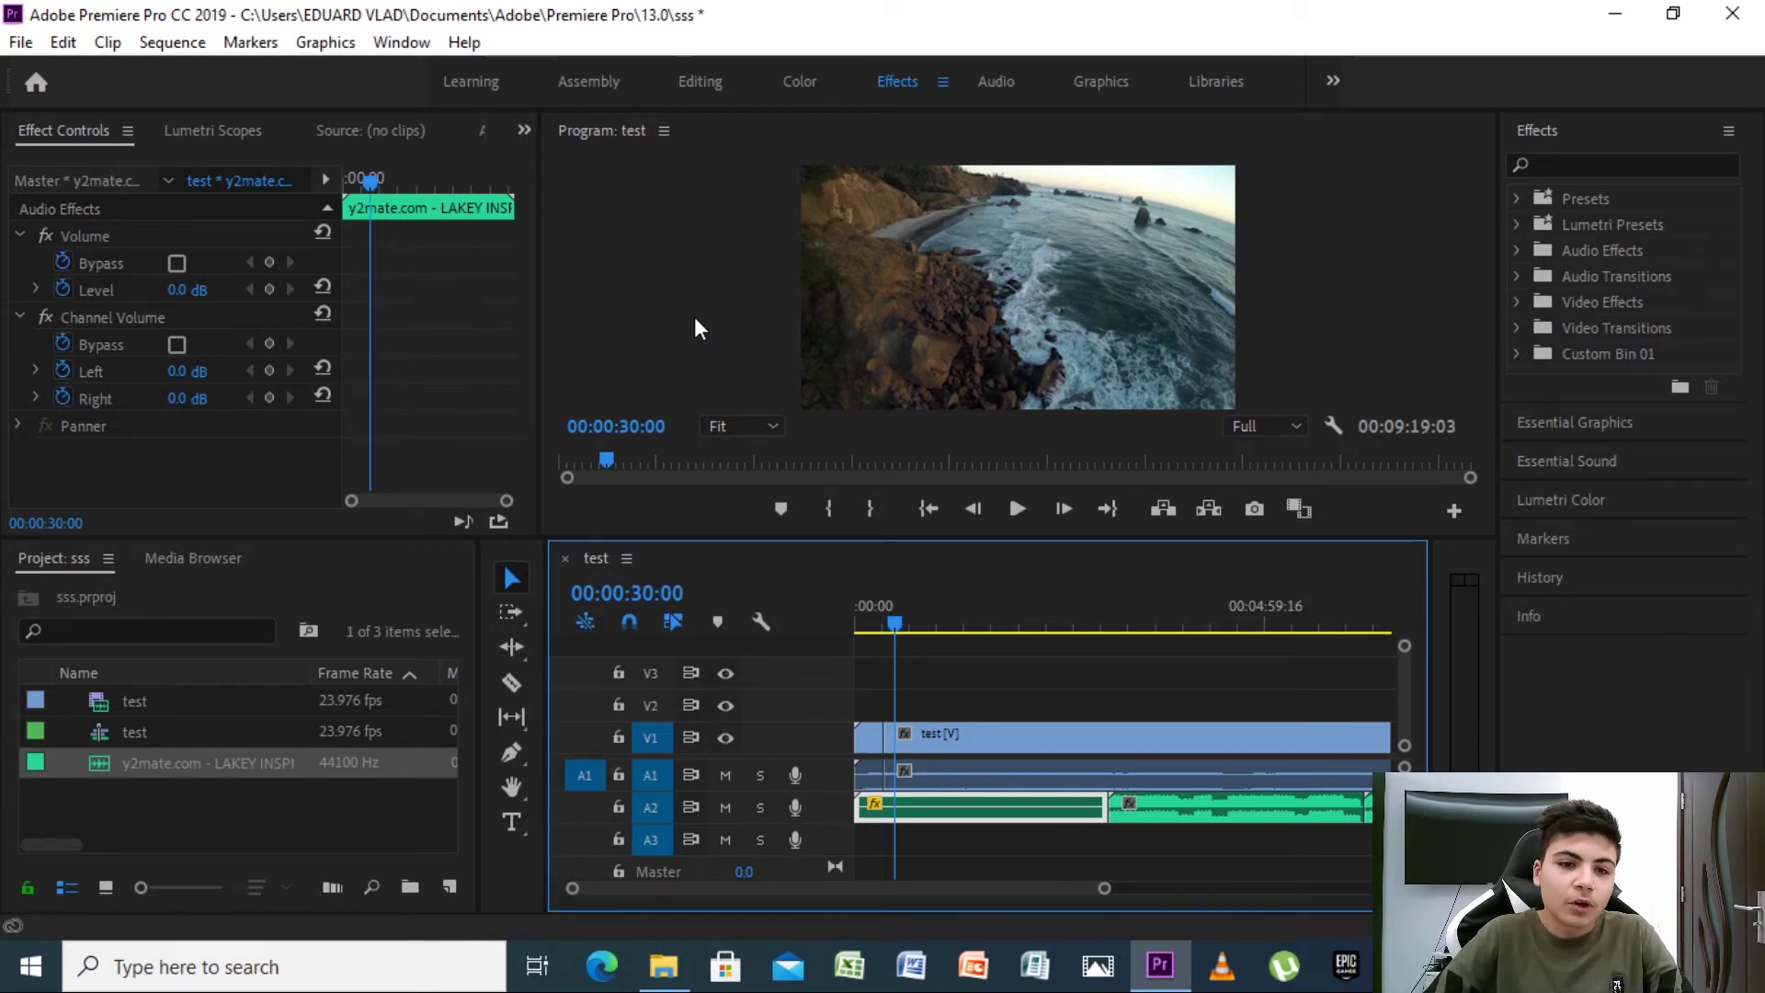
Split the test clip with the Razor tool at about 00:00:53:18 and 00:01:05:01.
{"action": "left_click", "coordinate": [506, 686]}
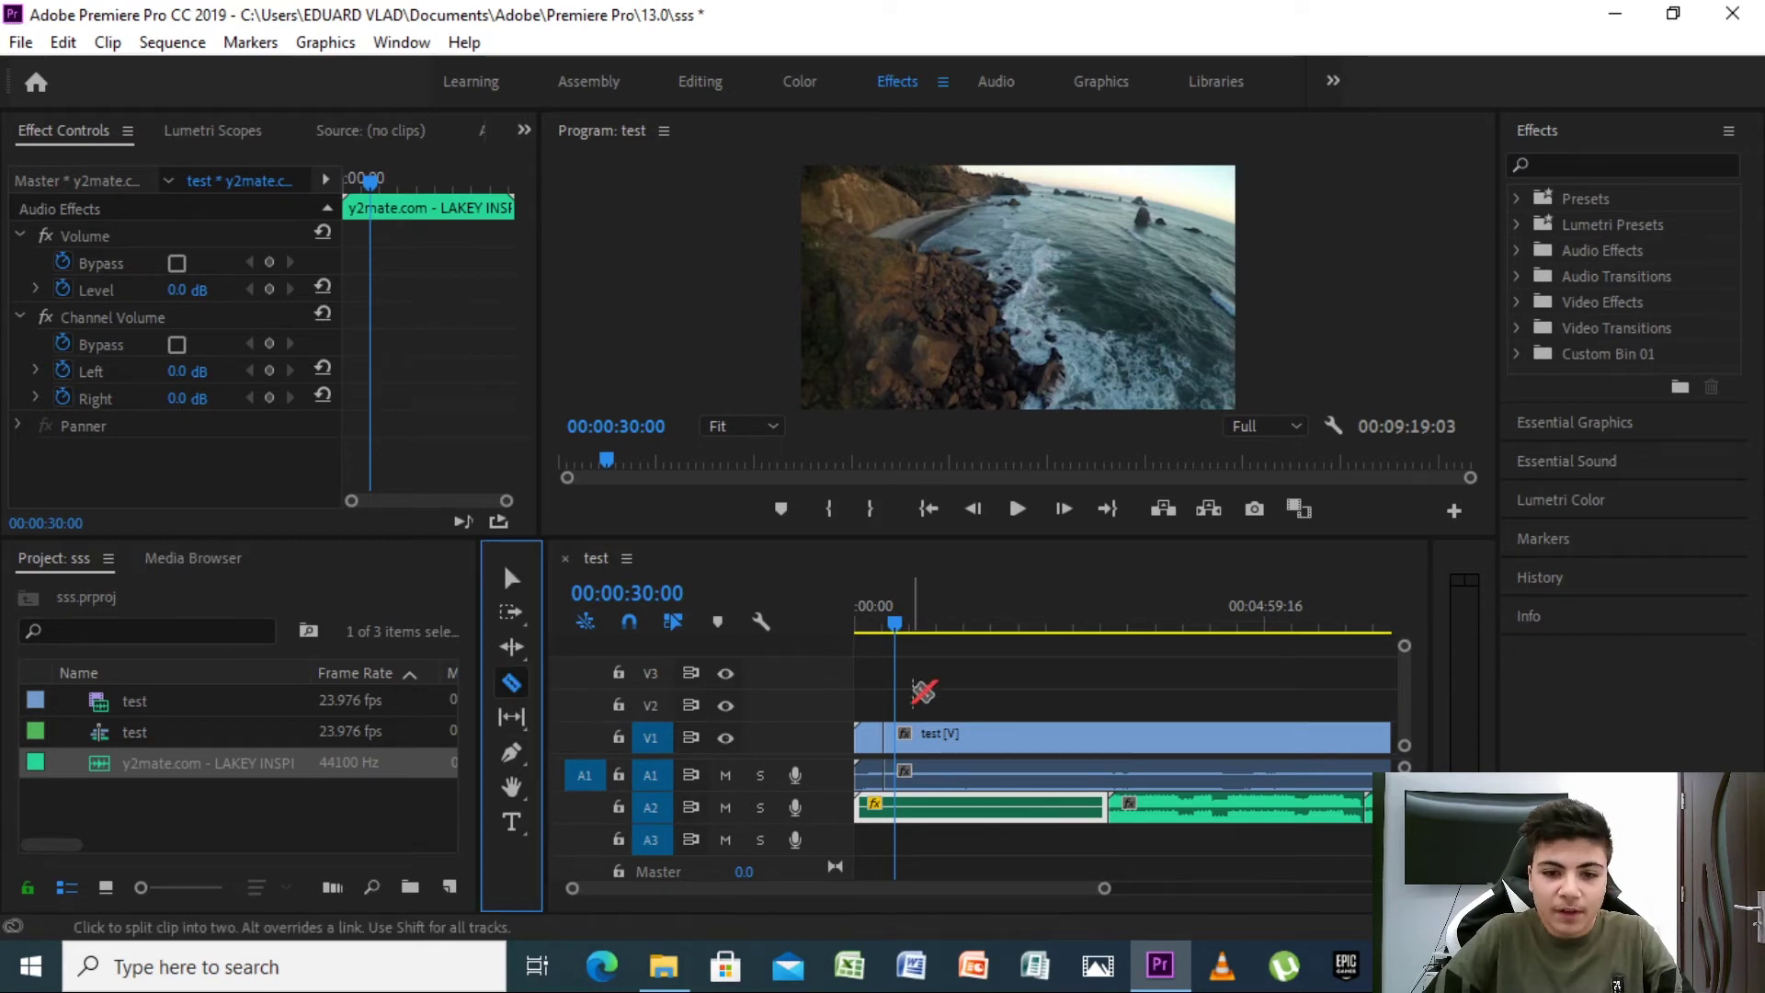
{"action": "left_click", "coordinate": [929, 733]}
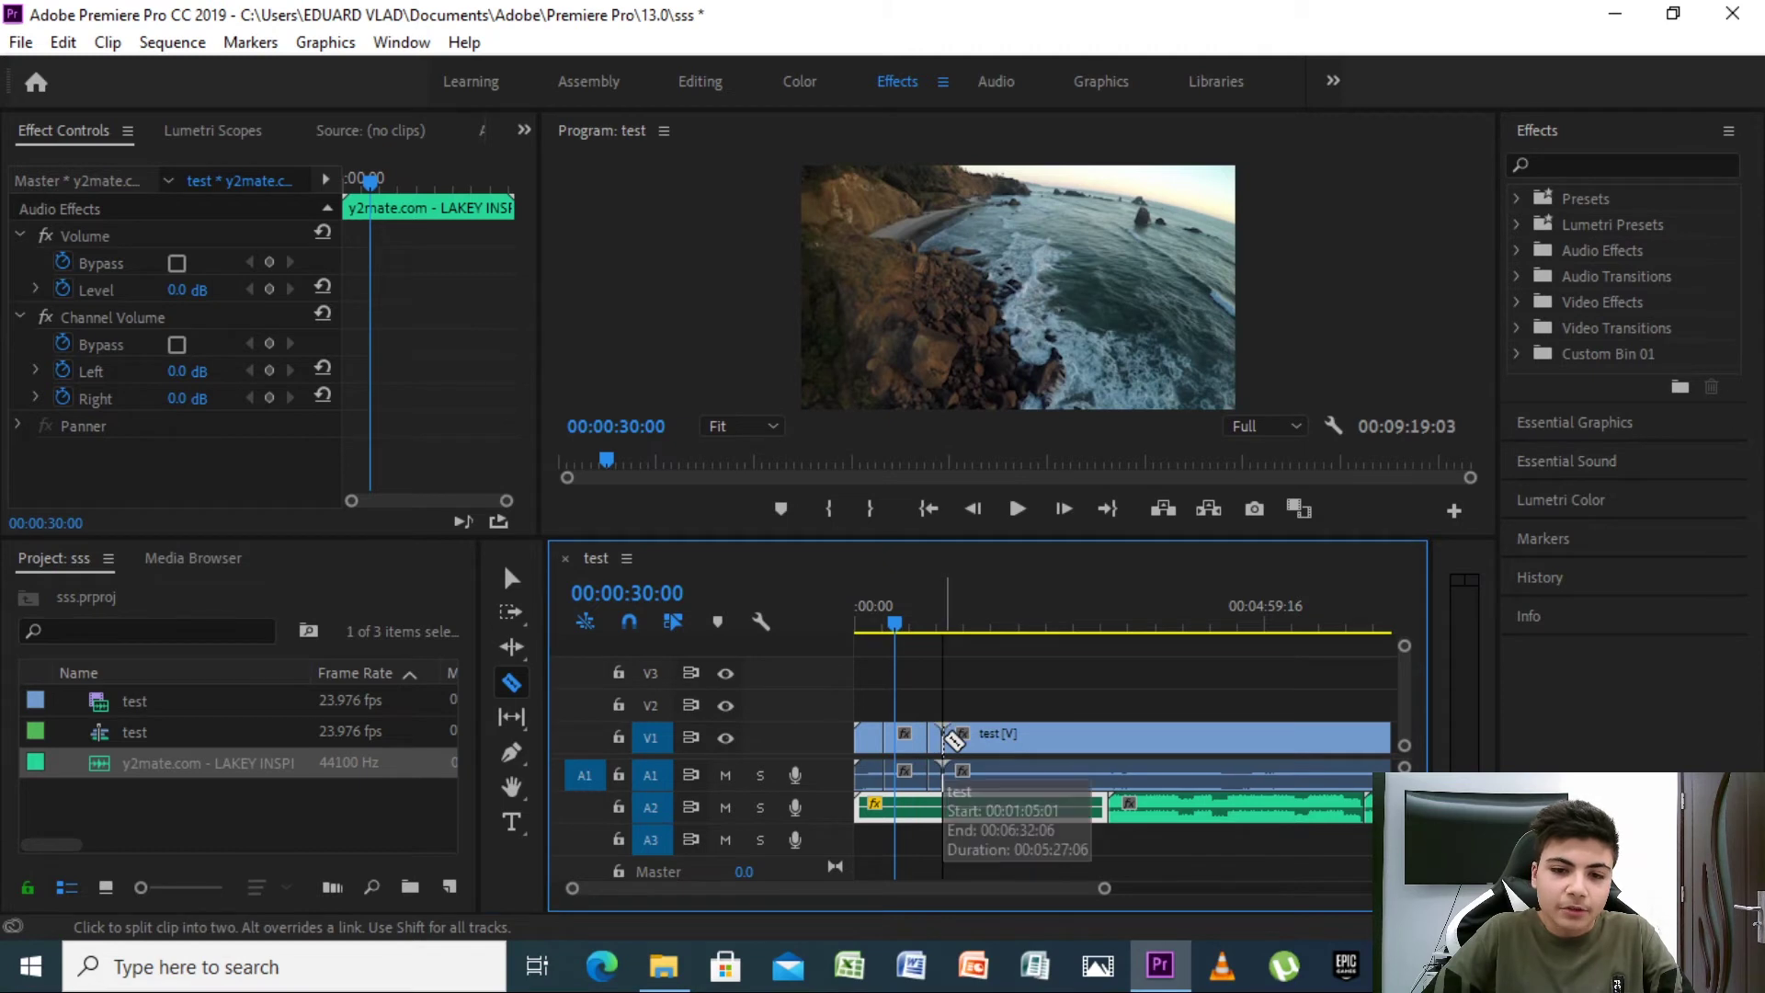
{"action": "left_click", "coordinate": [942, 735]}
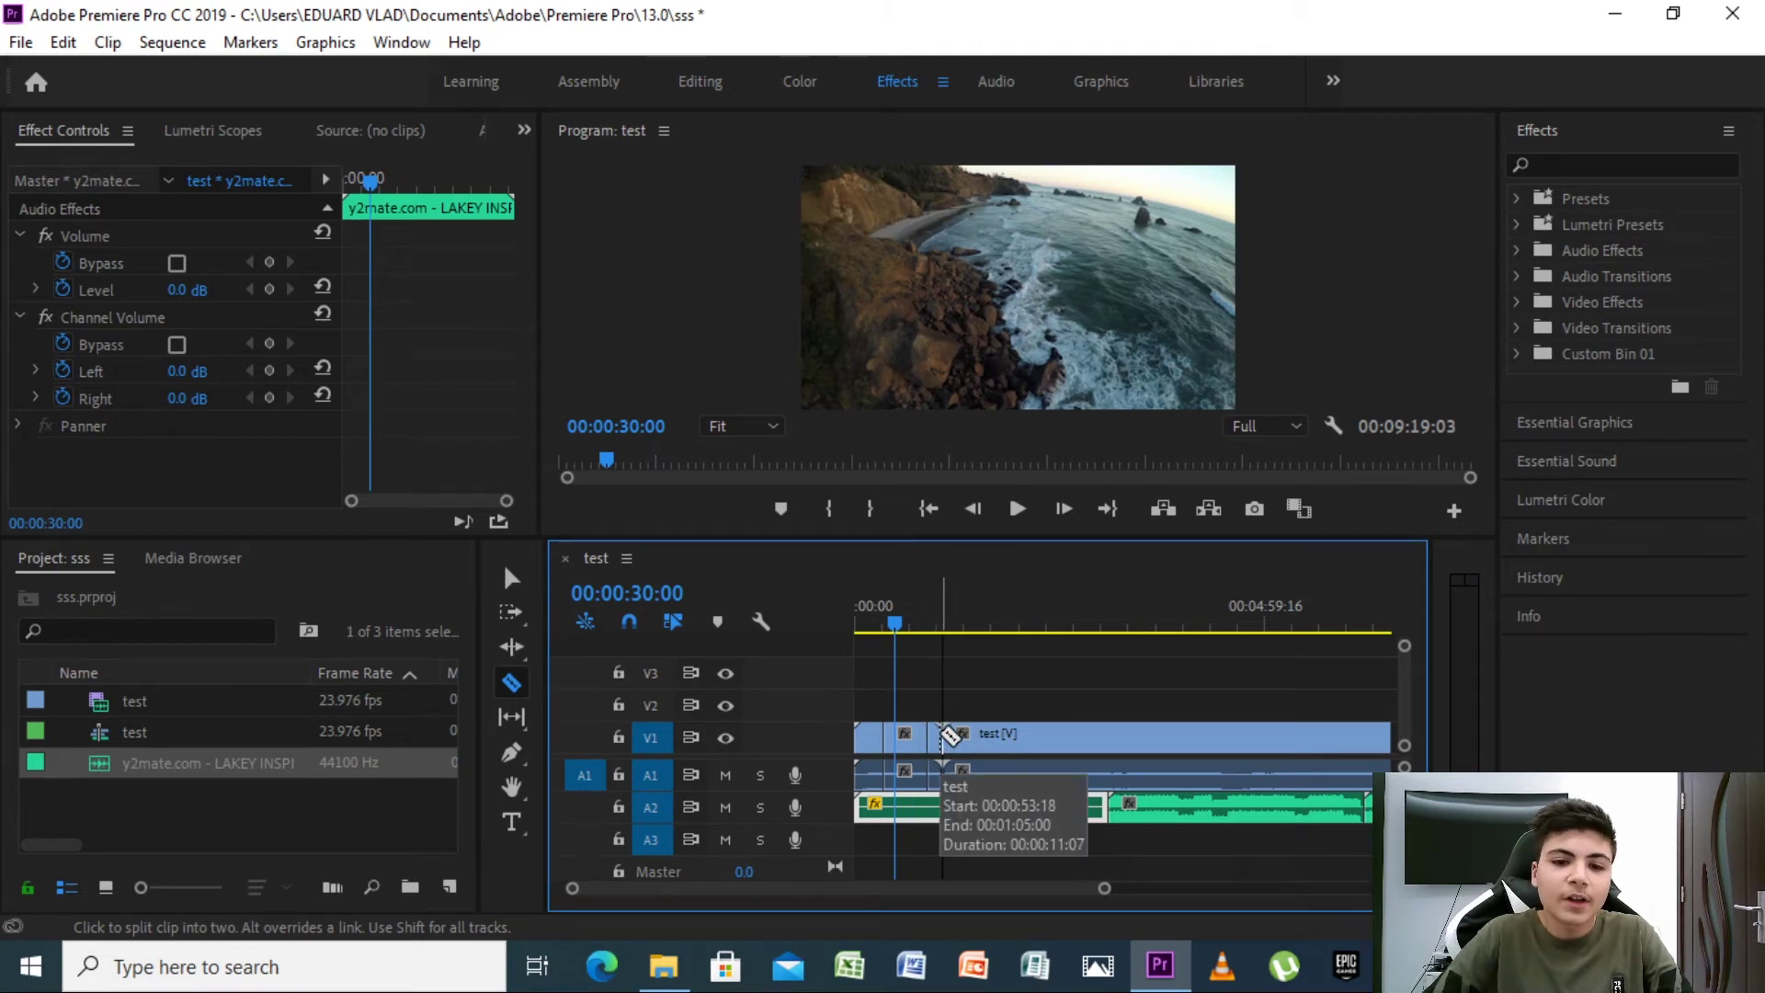
Enlarge the short test clip between 00:00:53:18 and 00:01:05:01 on V1 to a Scale of 182 with the playhead at 00:00:55:15.
{"action": "key", "text": "v"}
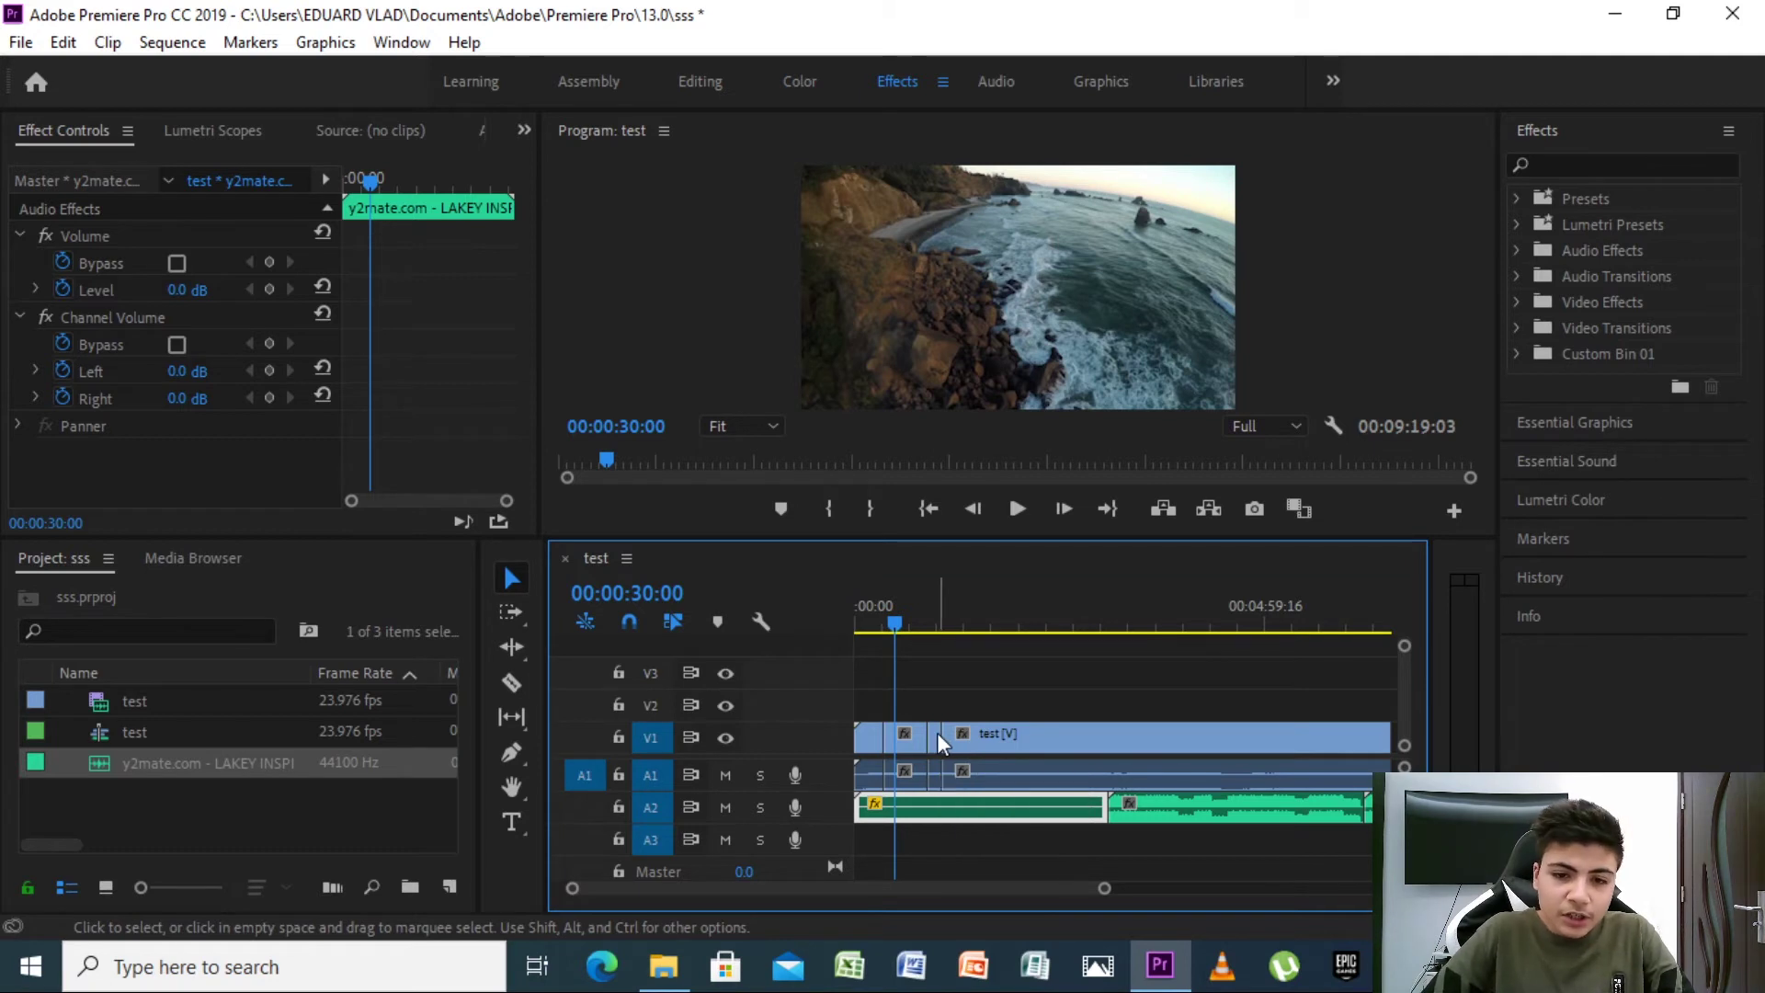
{"action": "left_click", "coordinate": [935, 732]}
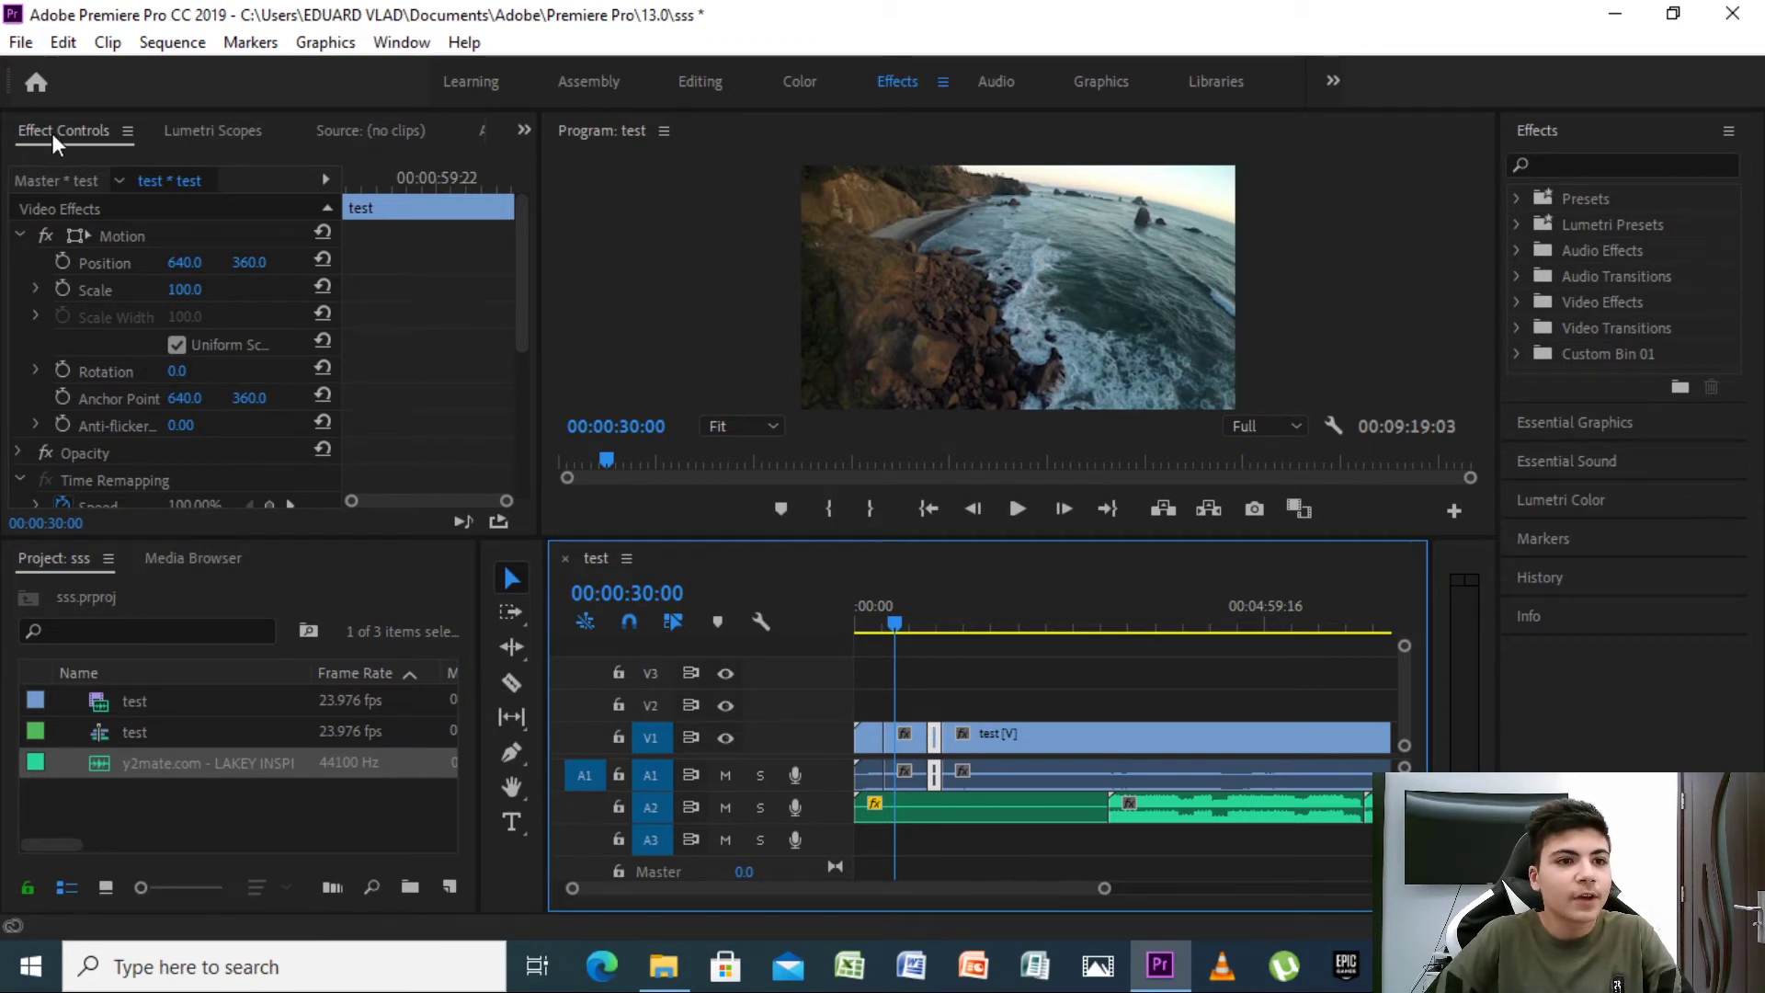
{"action": "left_click", "coordinate": [523, 131]}
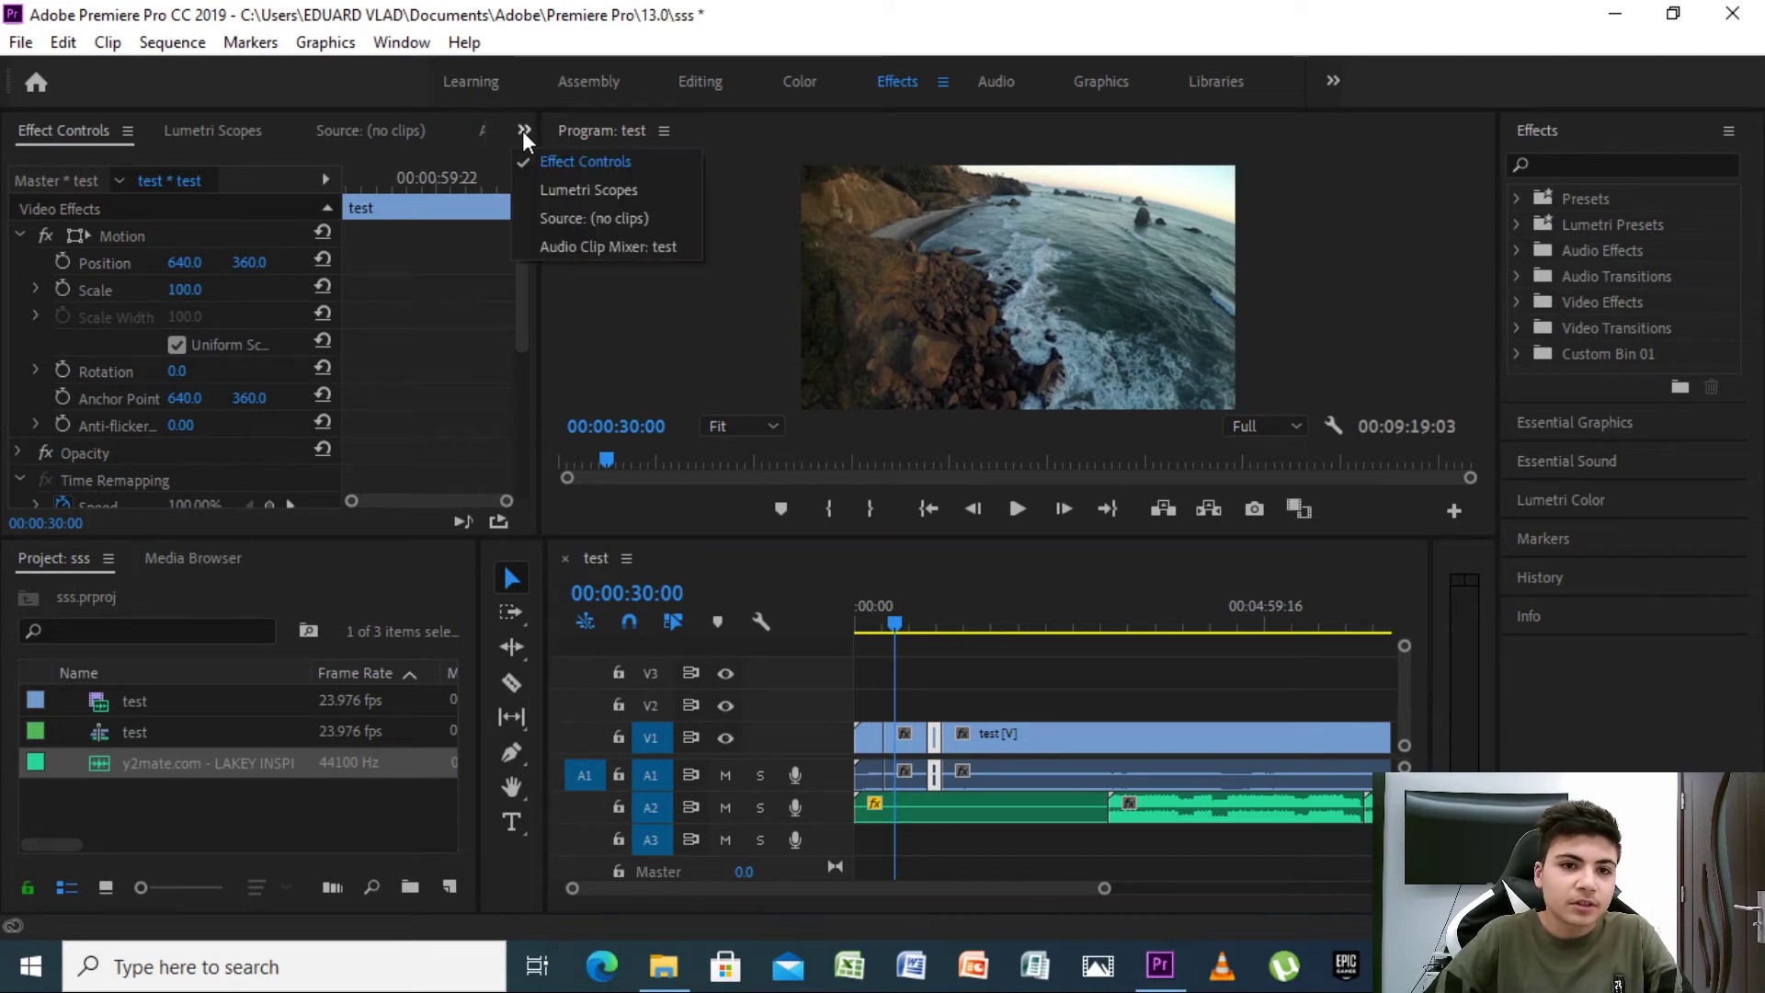
{"action": "left_click", "coordinate": [595, 165]}
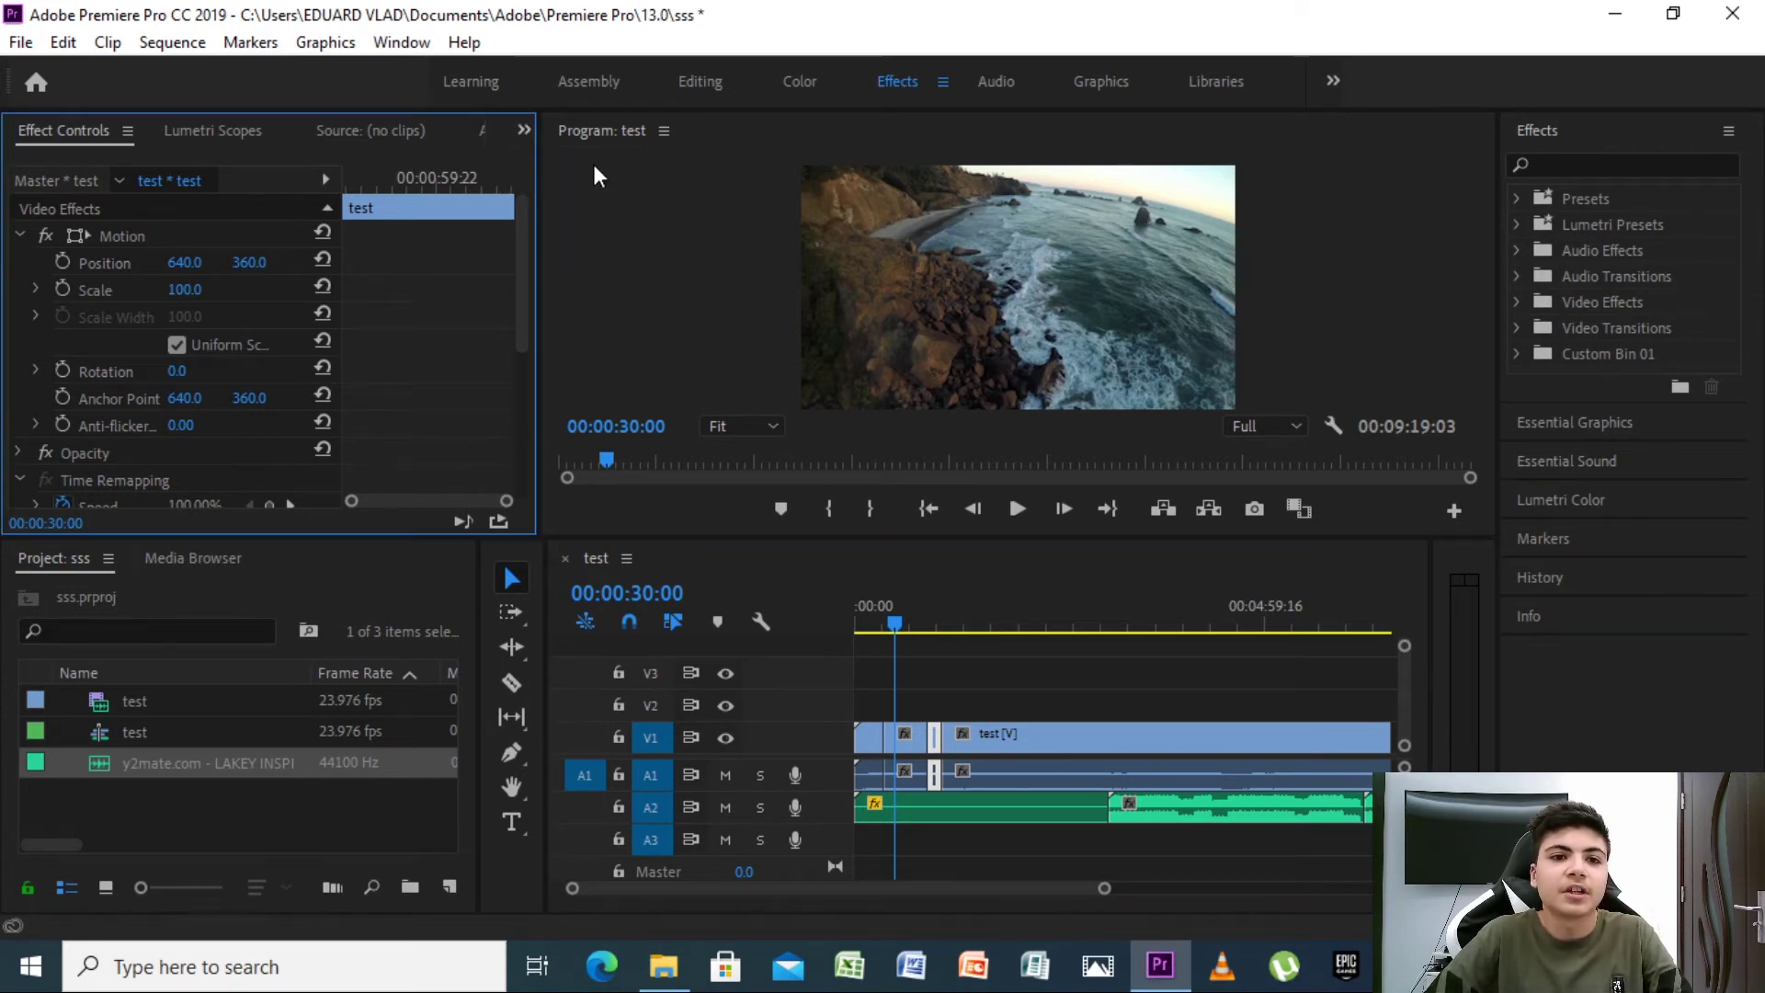
{"action": "left_click_drag", "start_coordinate": [898, 620], "coordinate": [932, 629]}
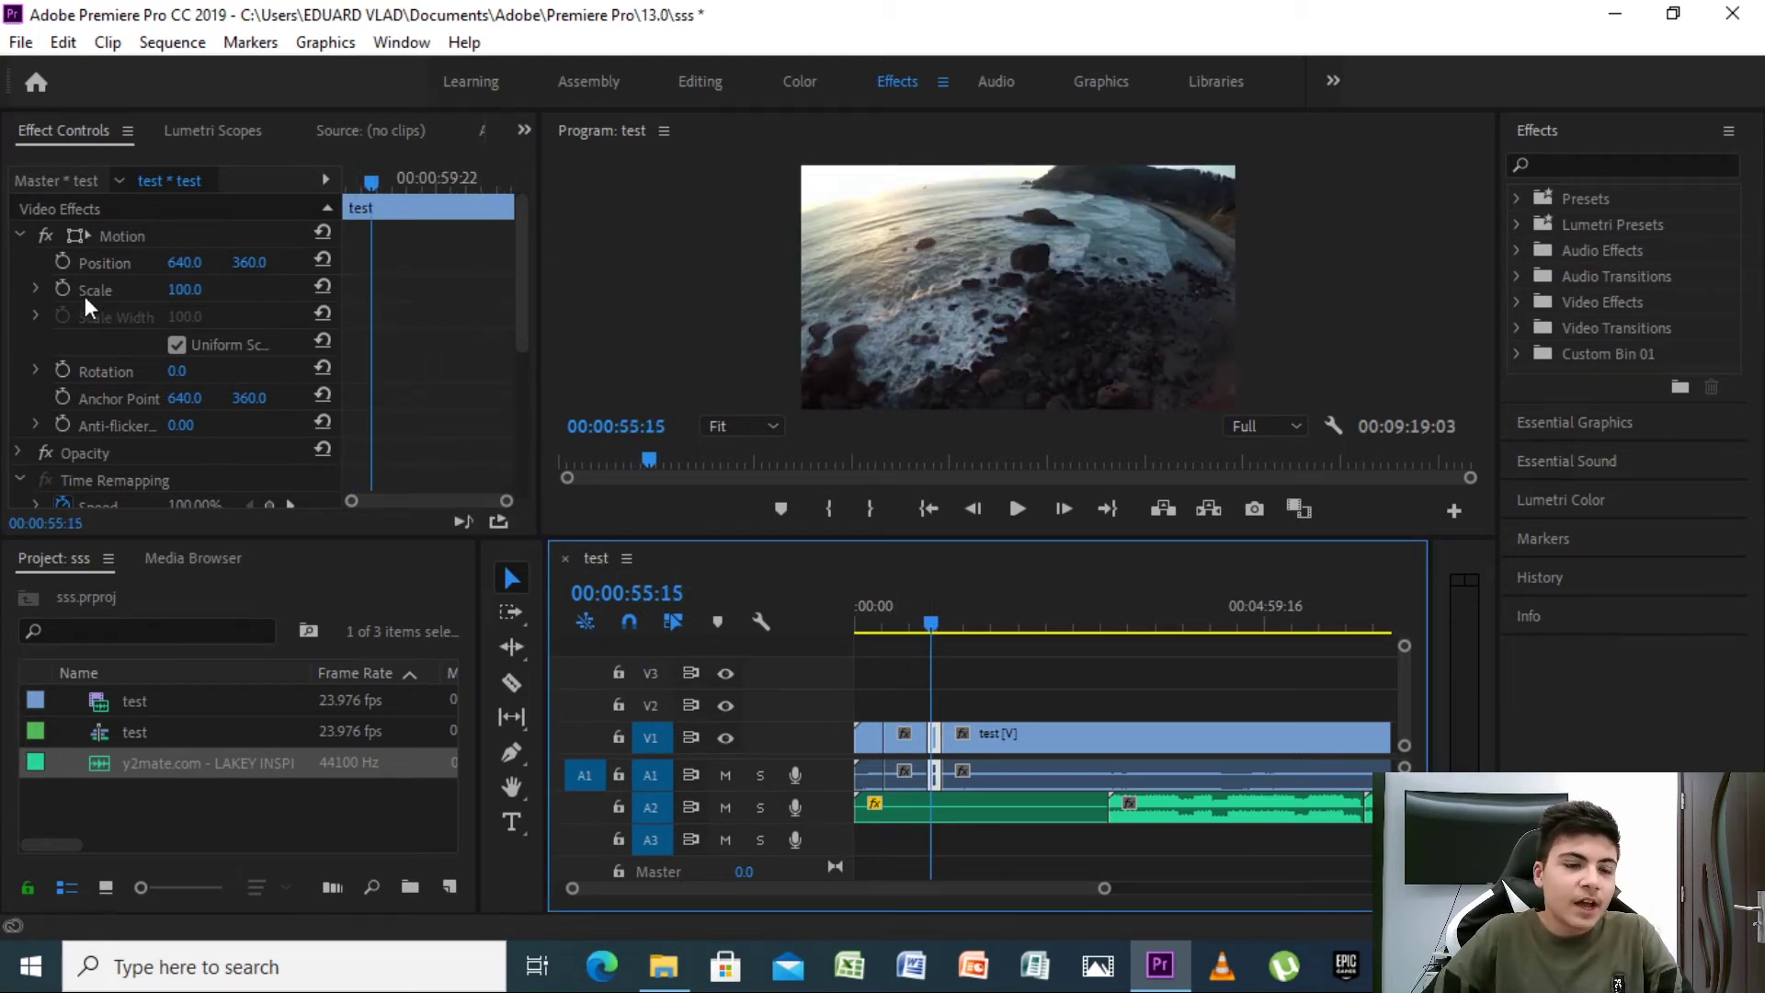
{"action": "left_click", "coordinate": [174, 291]}
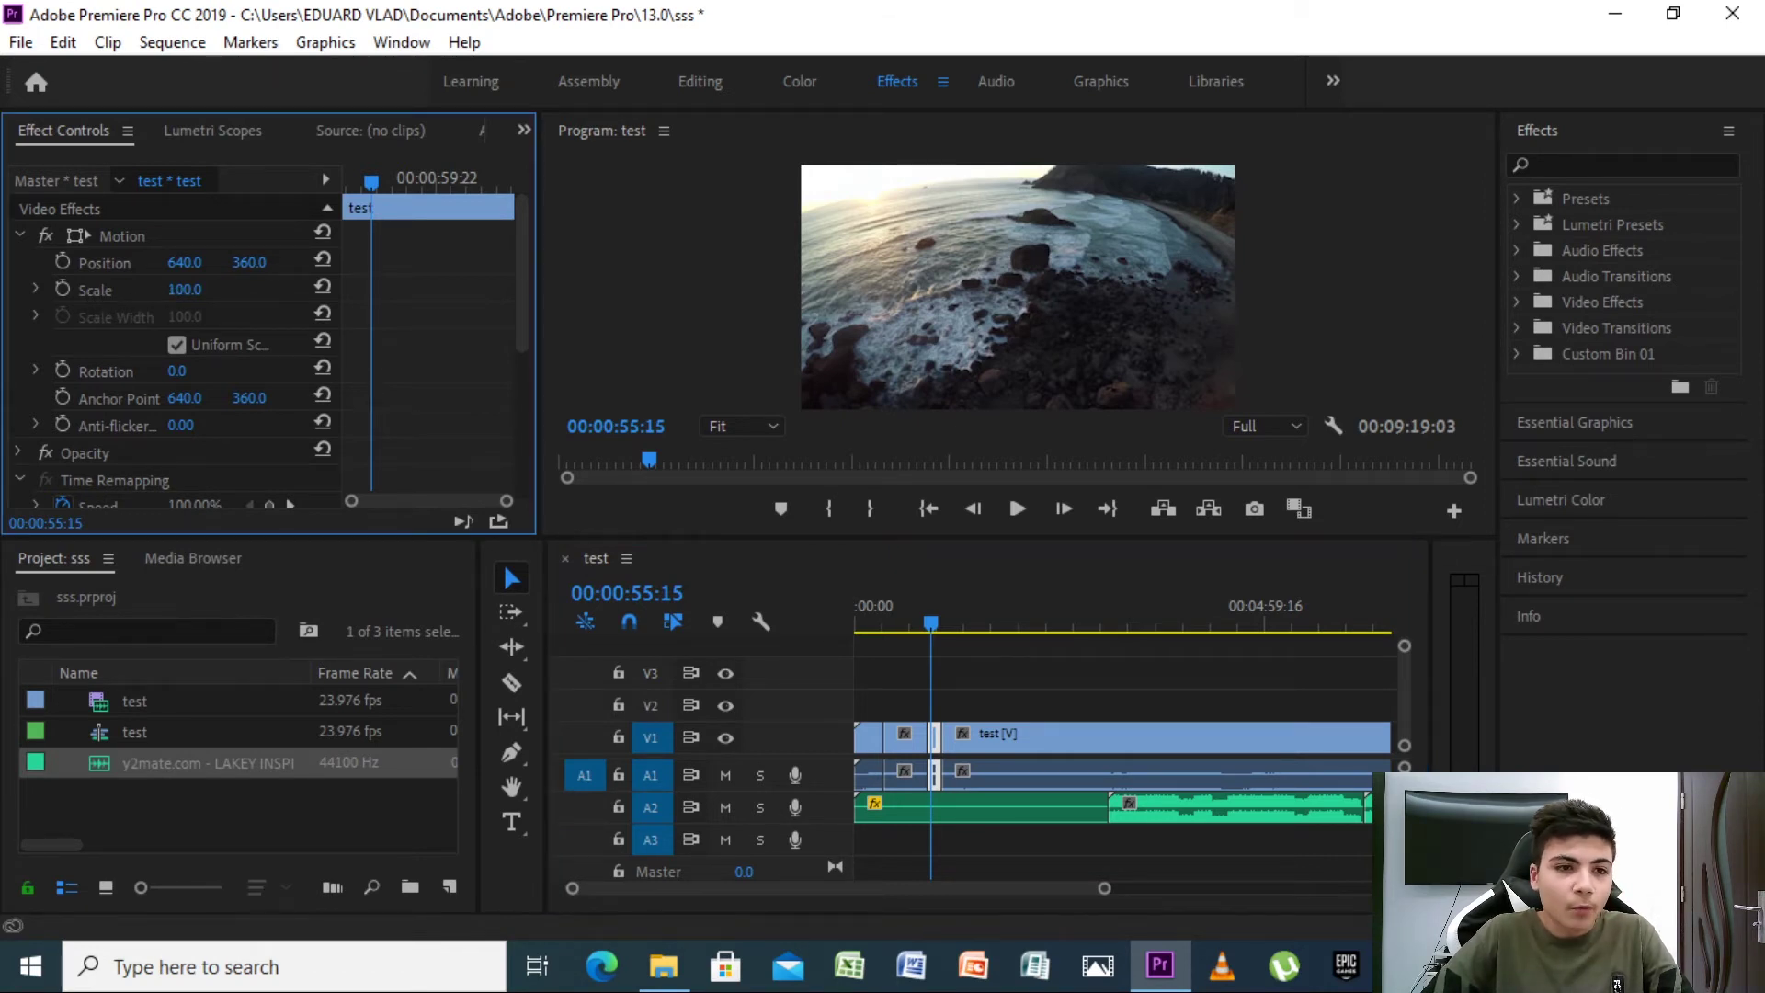
{"action": "left_click_drag", "start_coordinate": [174, 291], "coordinate": [250, 291]}
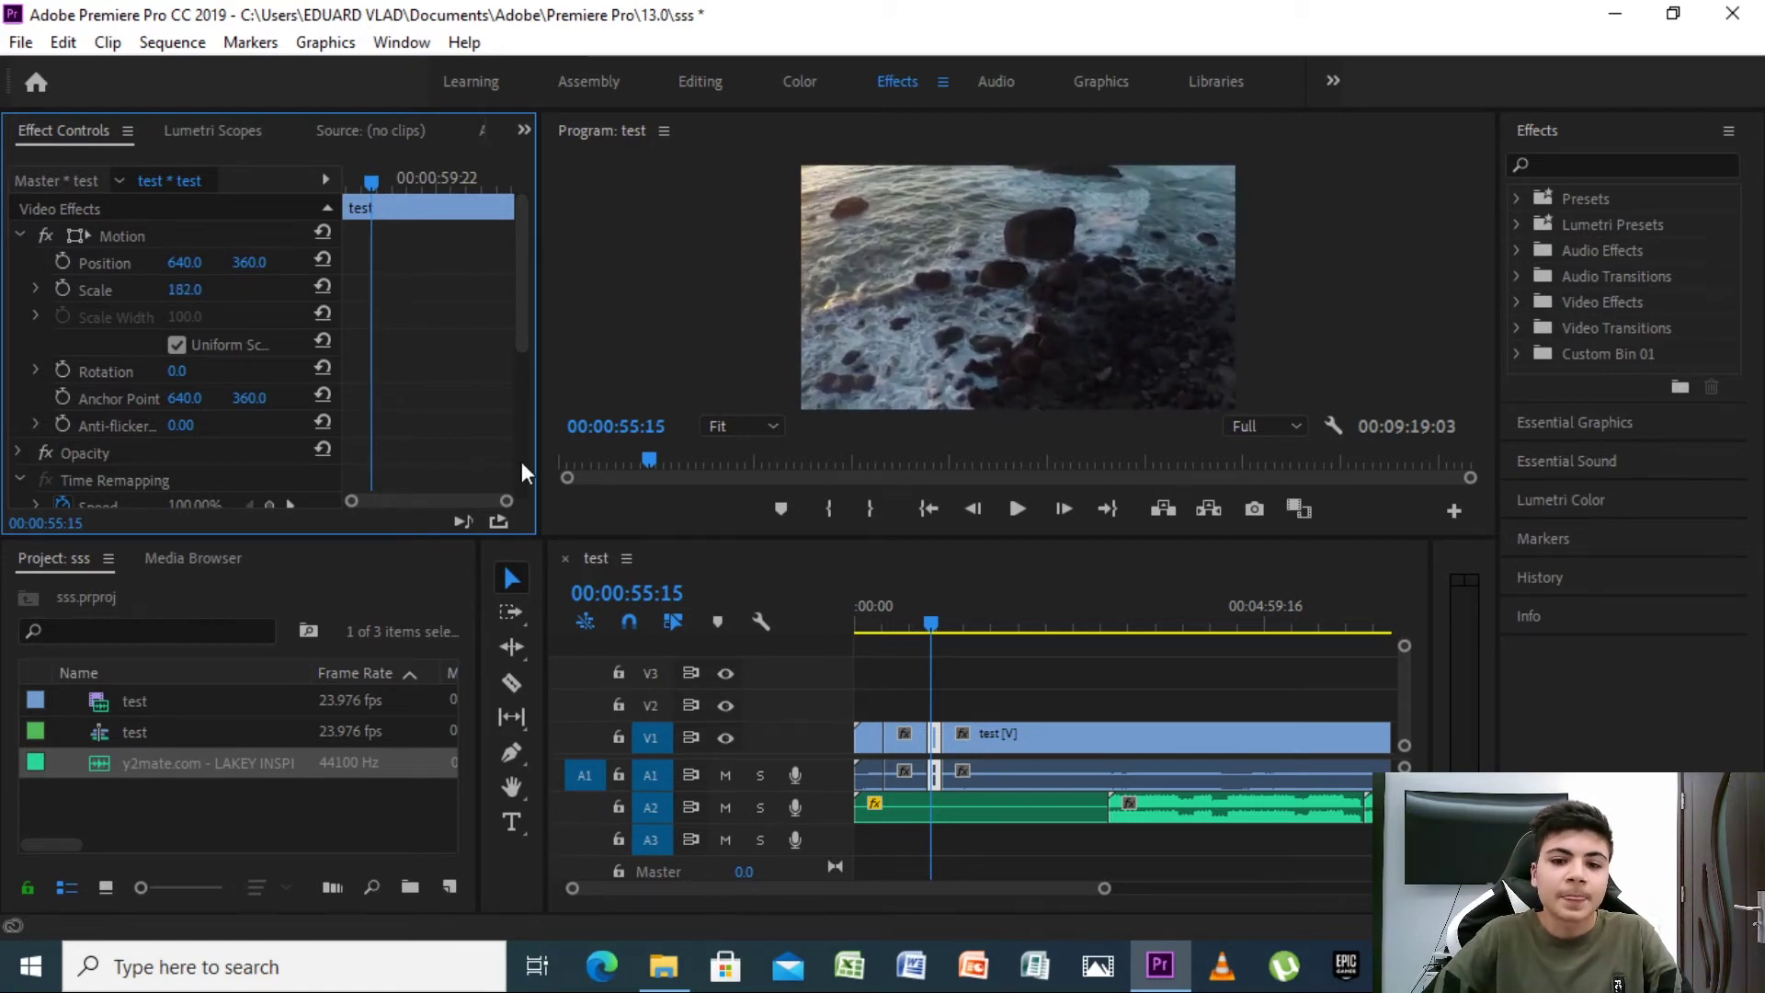
Play the sequence from just before the 00:00:53:18 cut to check the jump to the enlarged clip.
{"action": "left_click", "coordinate": [931, 624]}
{"action": "left_click_drag", "start_coordinate": [933, 620], "coordinate": [930, 619]}
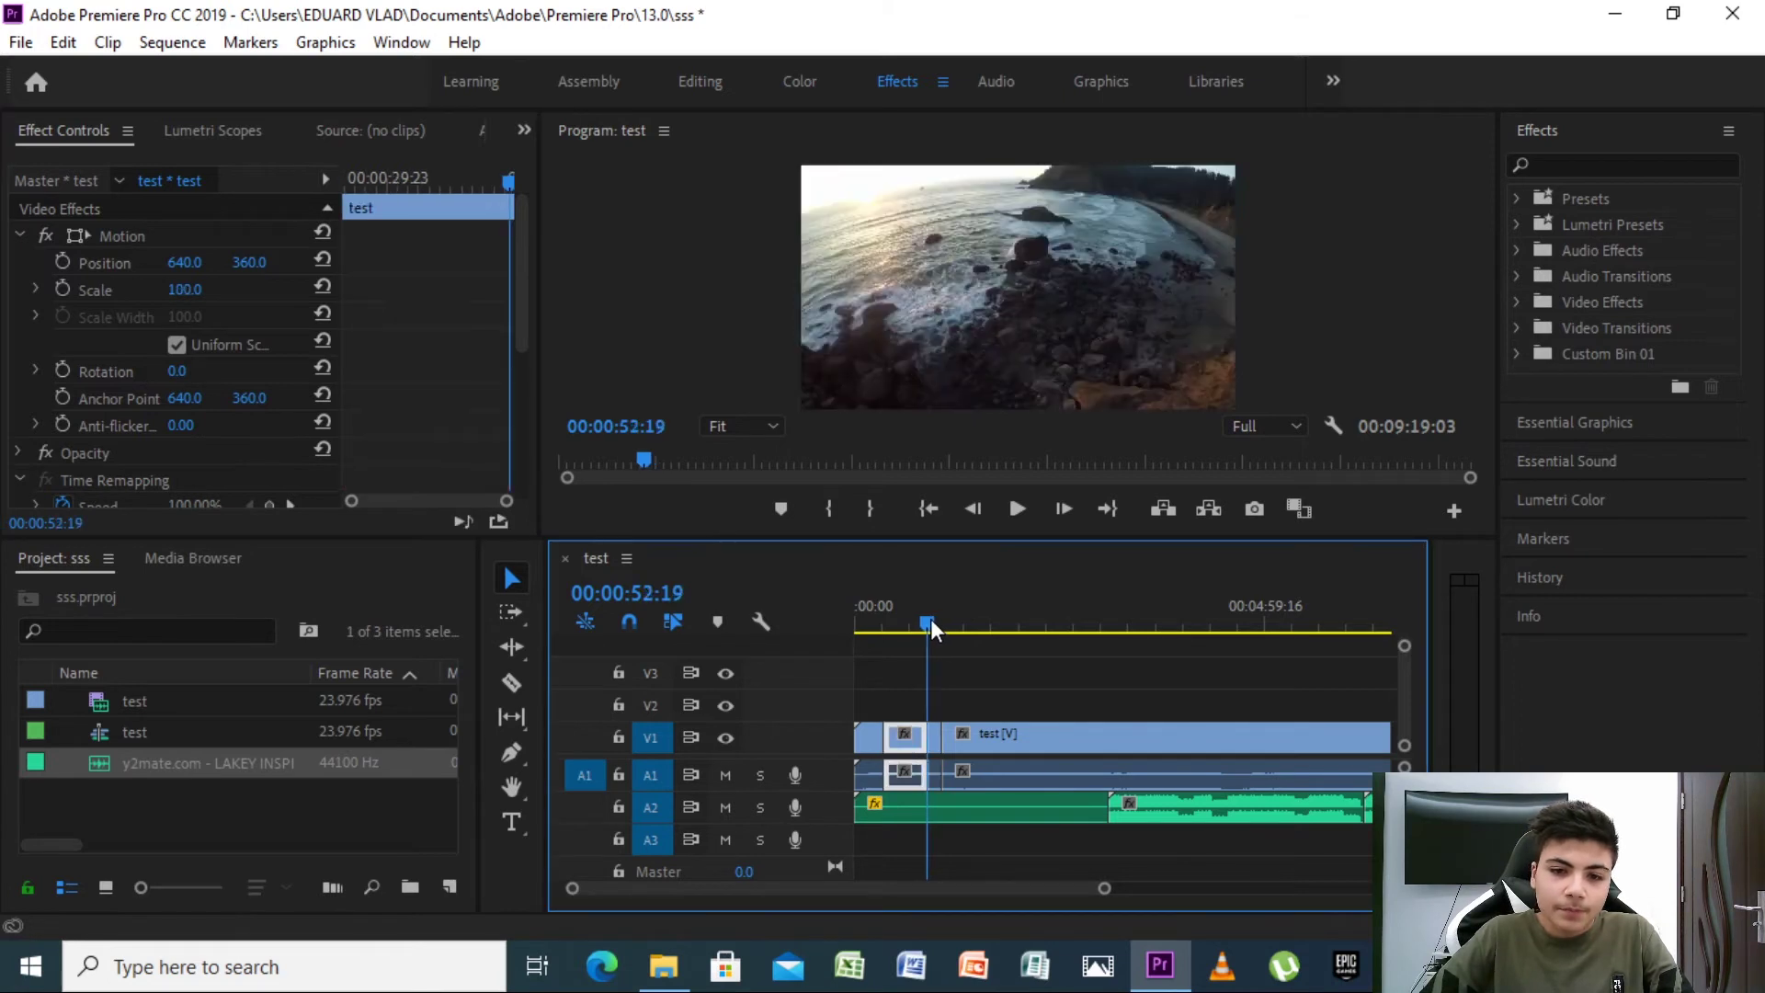
{"action": "left_click", "coordinate": [1026, 509]}
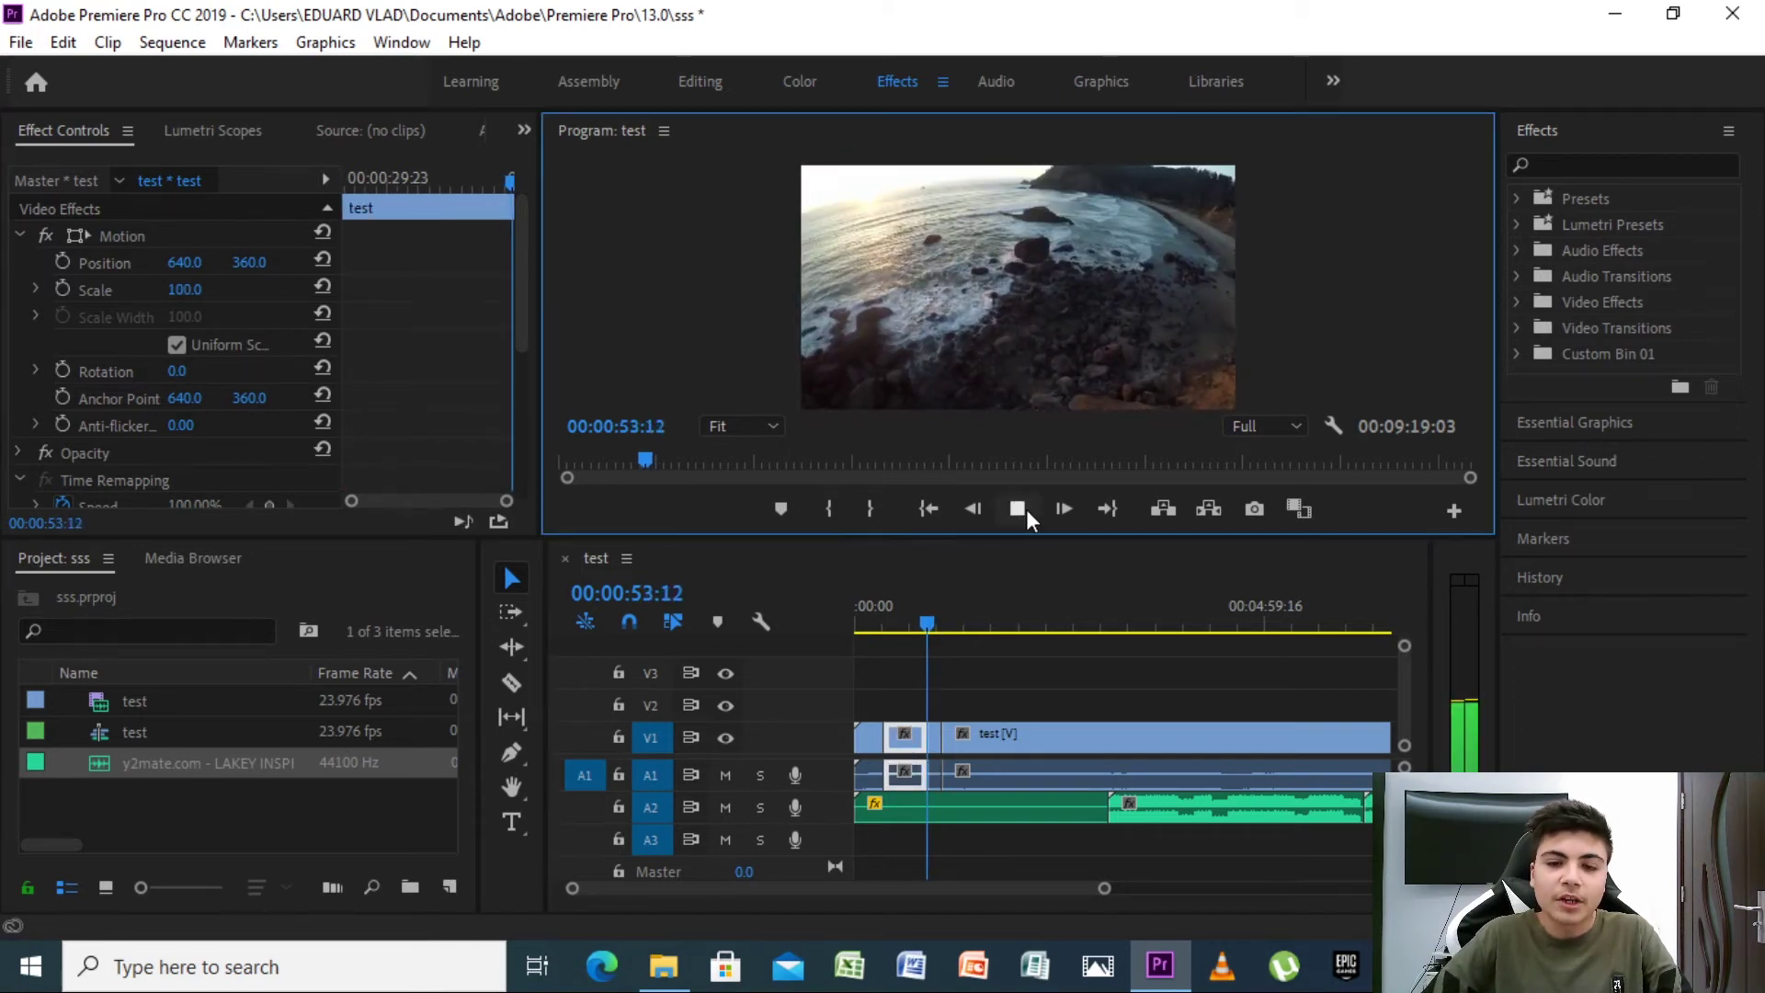
{"action": "left_click", "coordinate": [936, 621]}
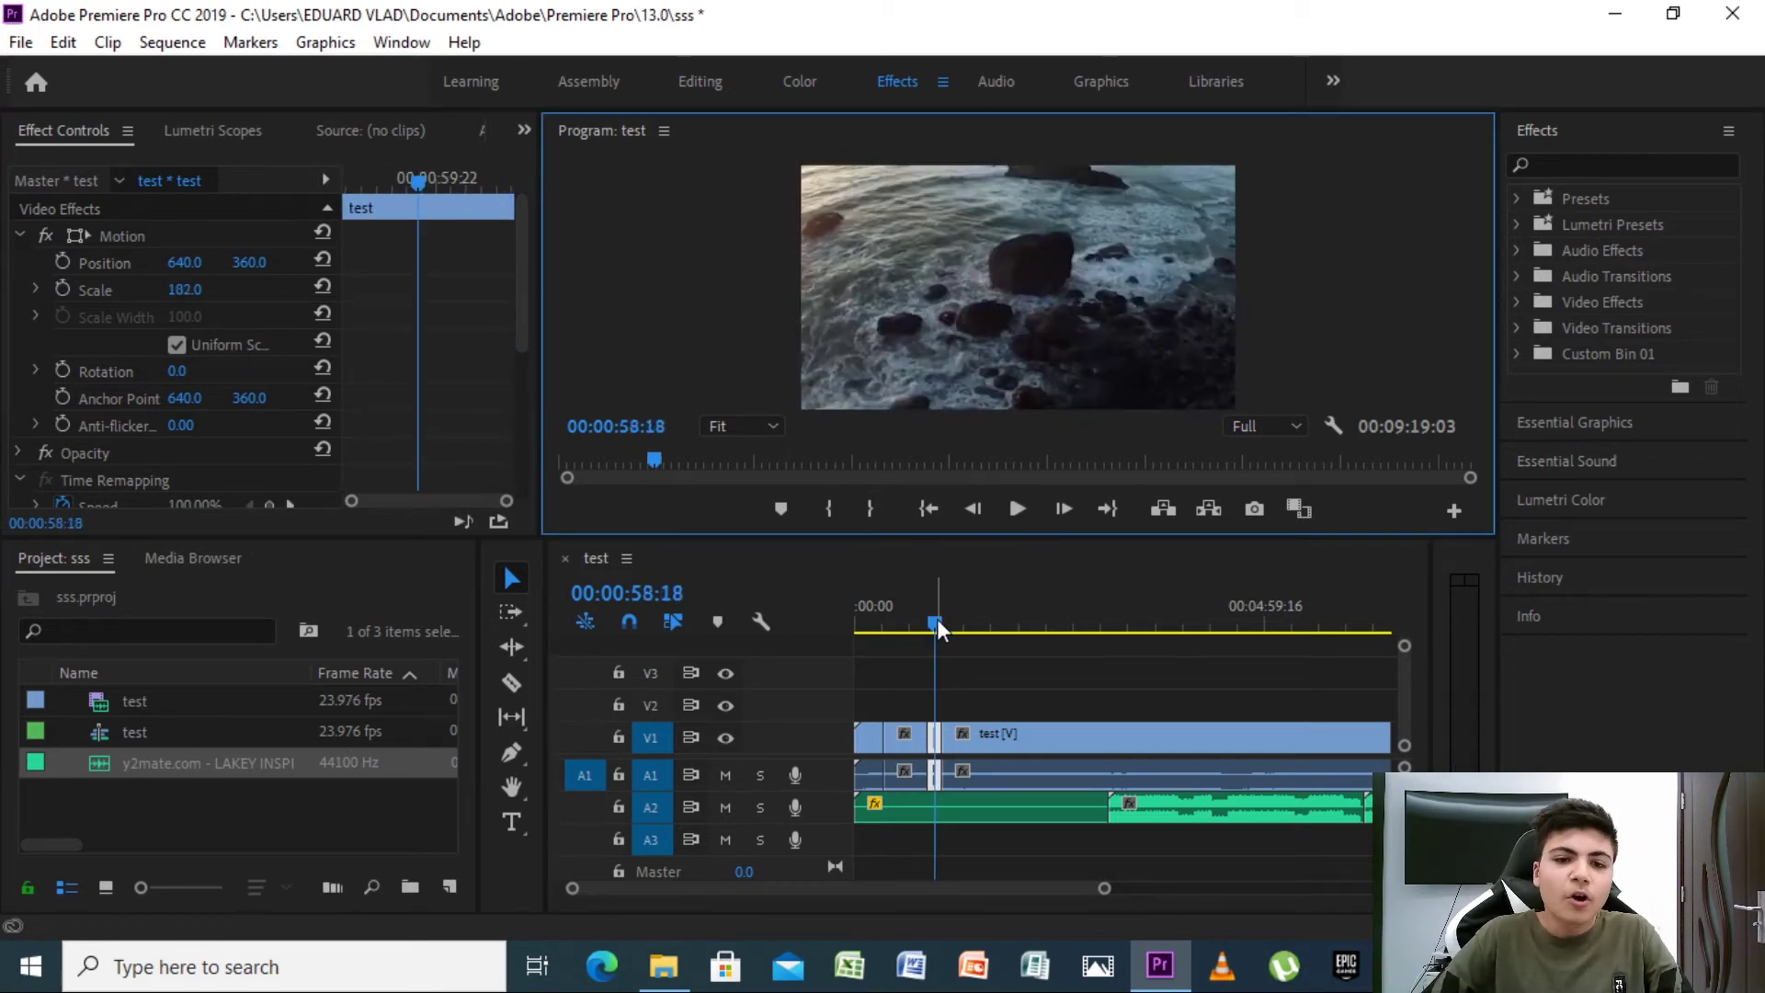
{"action": "left_click_drag", "start_coordinate": [931, 614], "coordinate": [928, 621]}
{"action": "left_click", "coordinate": [1018, 513]}
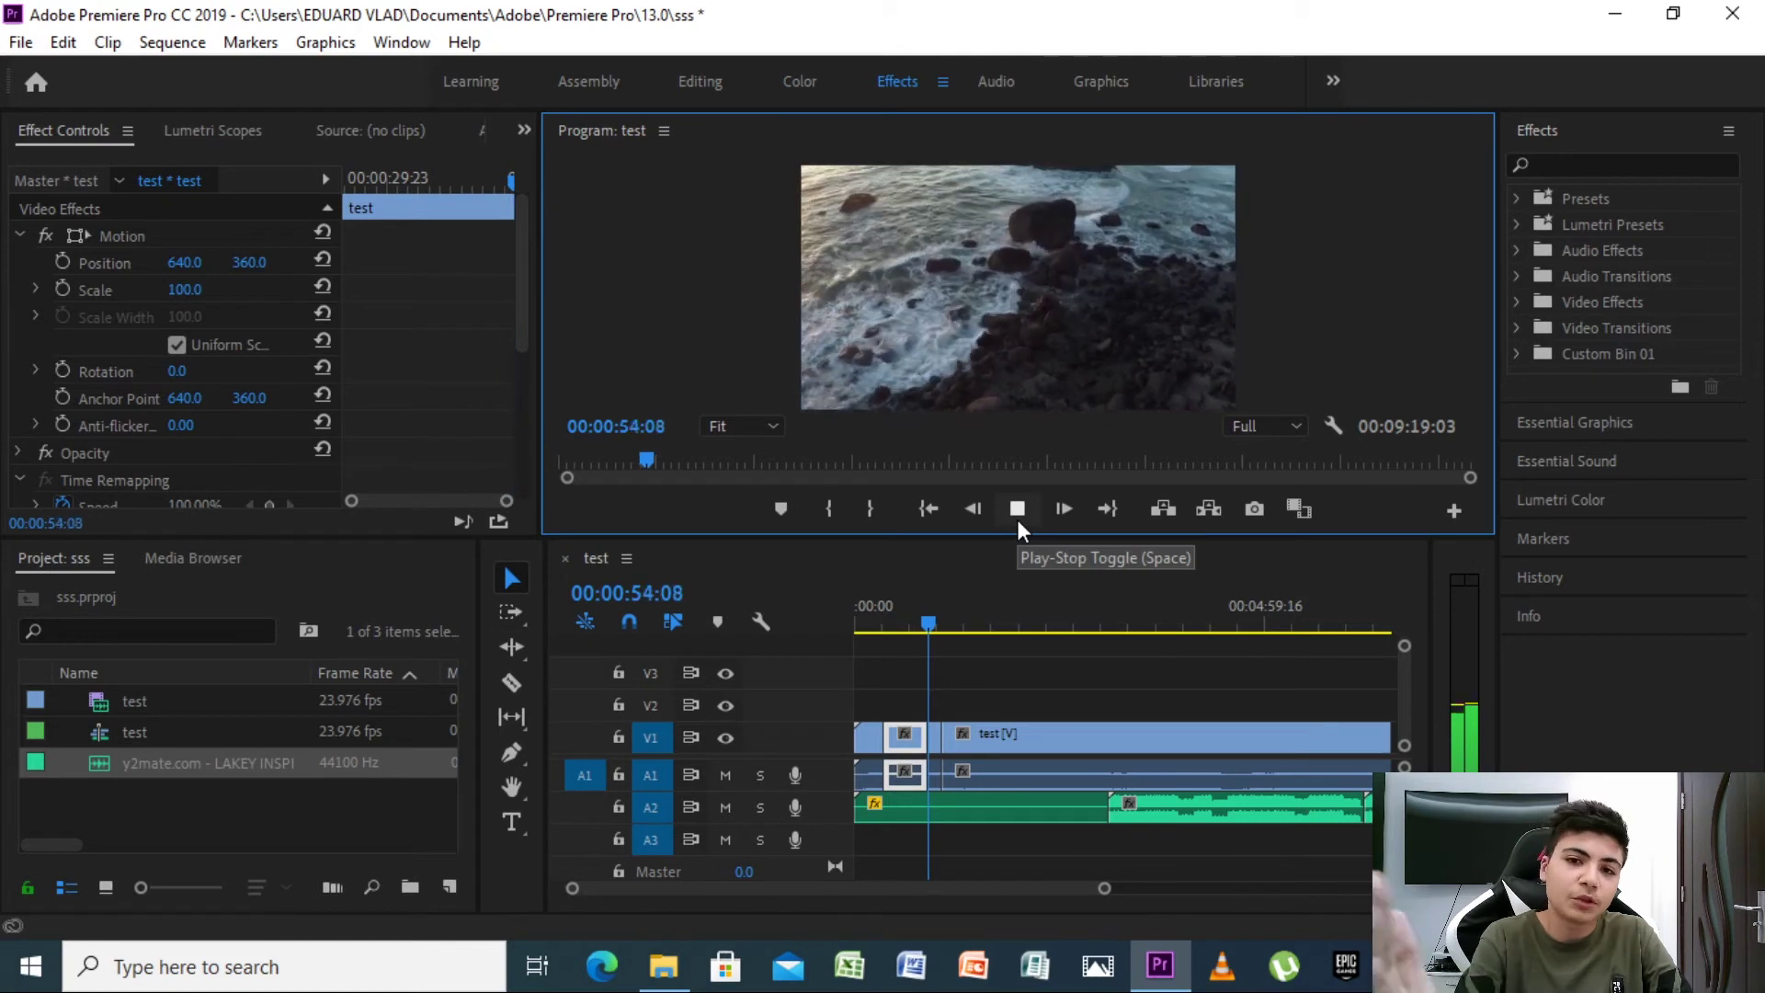
{"action": "left_click", "coordinate": [1017, 520]}
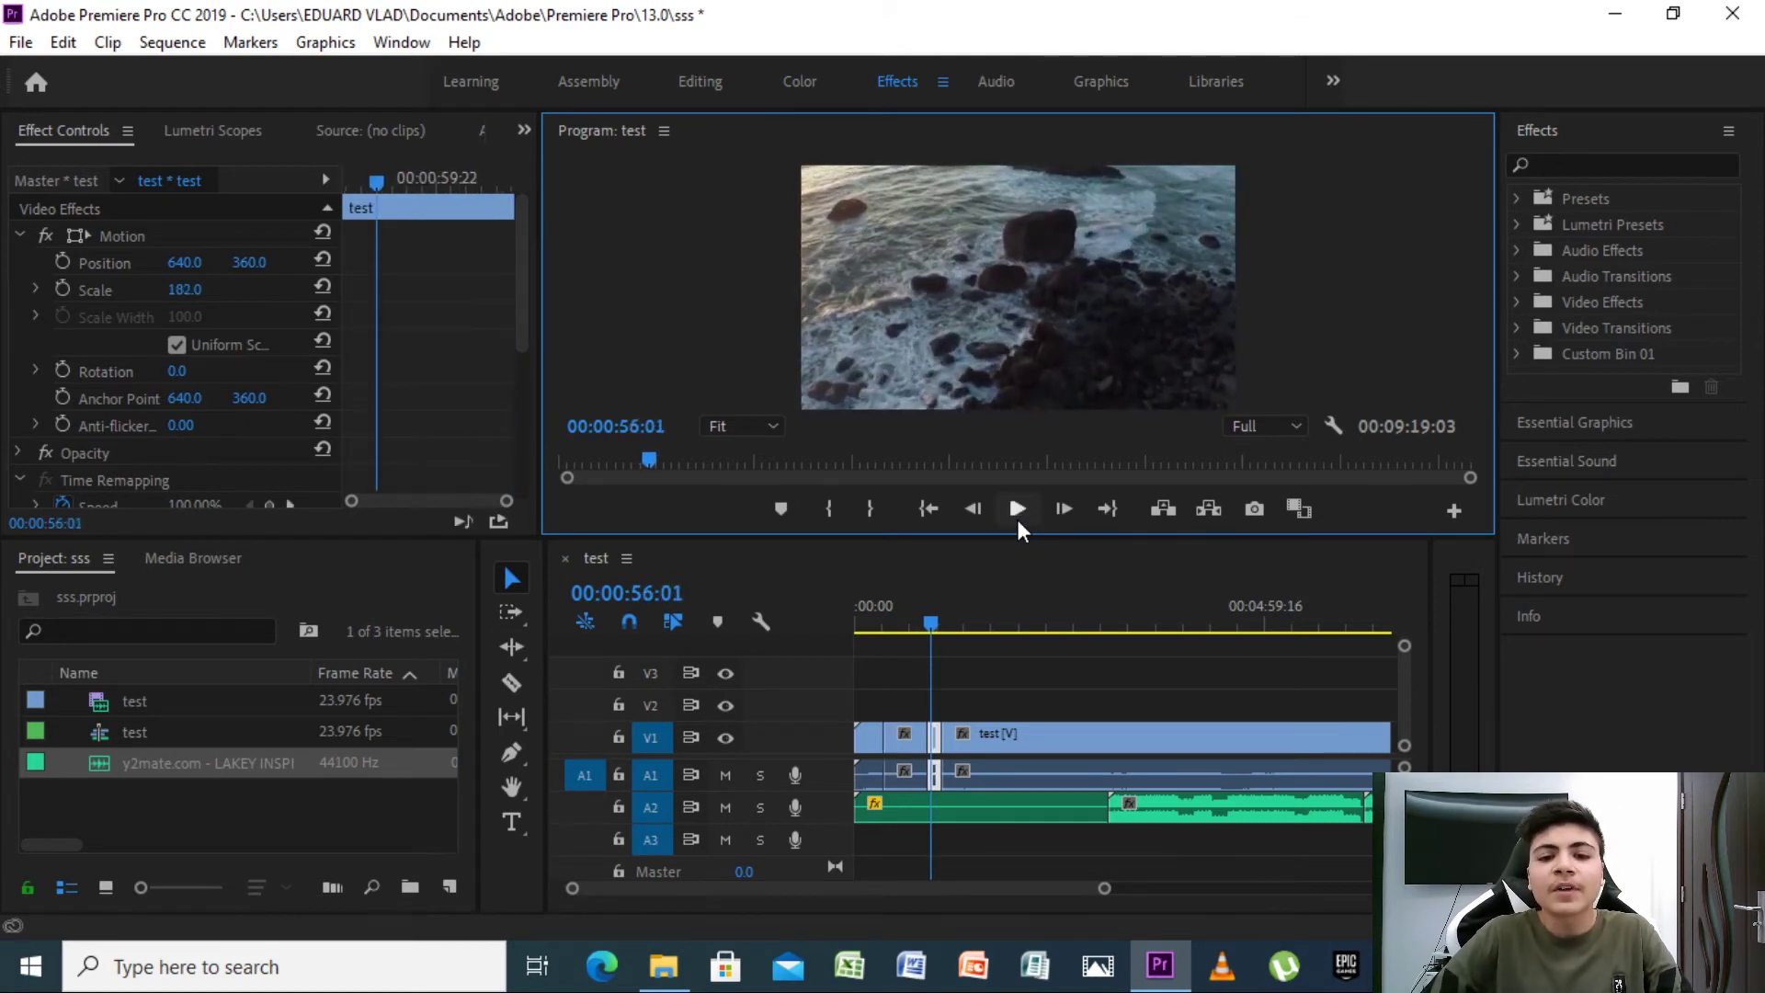
Split the last test clip on V1 with the Razor tool at about 00:01:56:21 and again a short distance after it.
{"action": "left_click_drag", "start_coordinate": [934, 622], "coordinate": [963, 617]}
{"action": "left_click", "coordinate": [522, 685]}
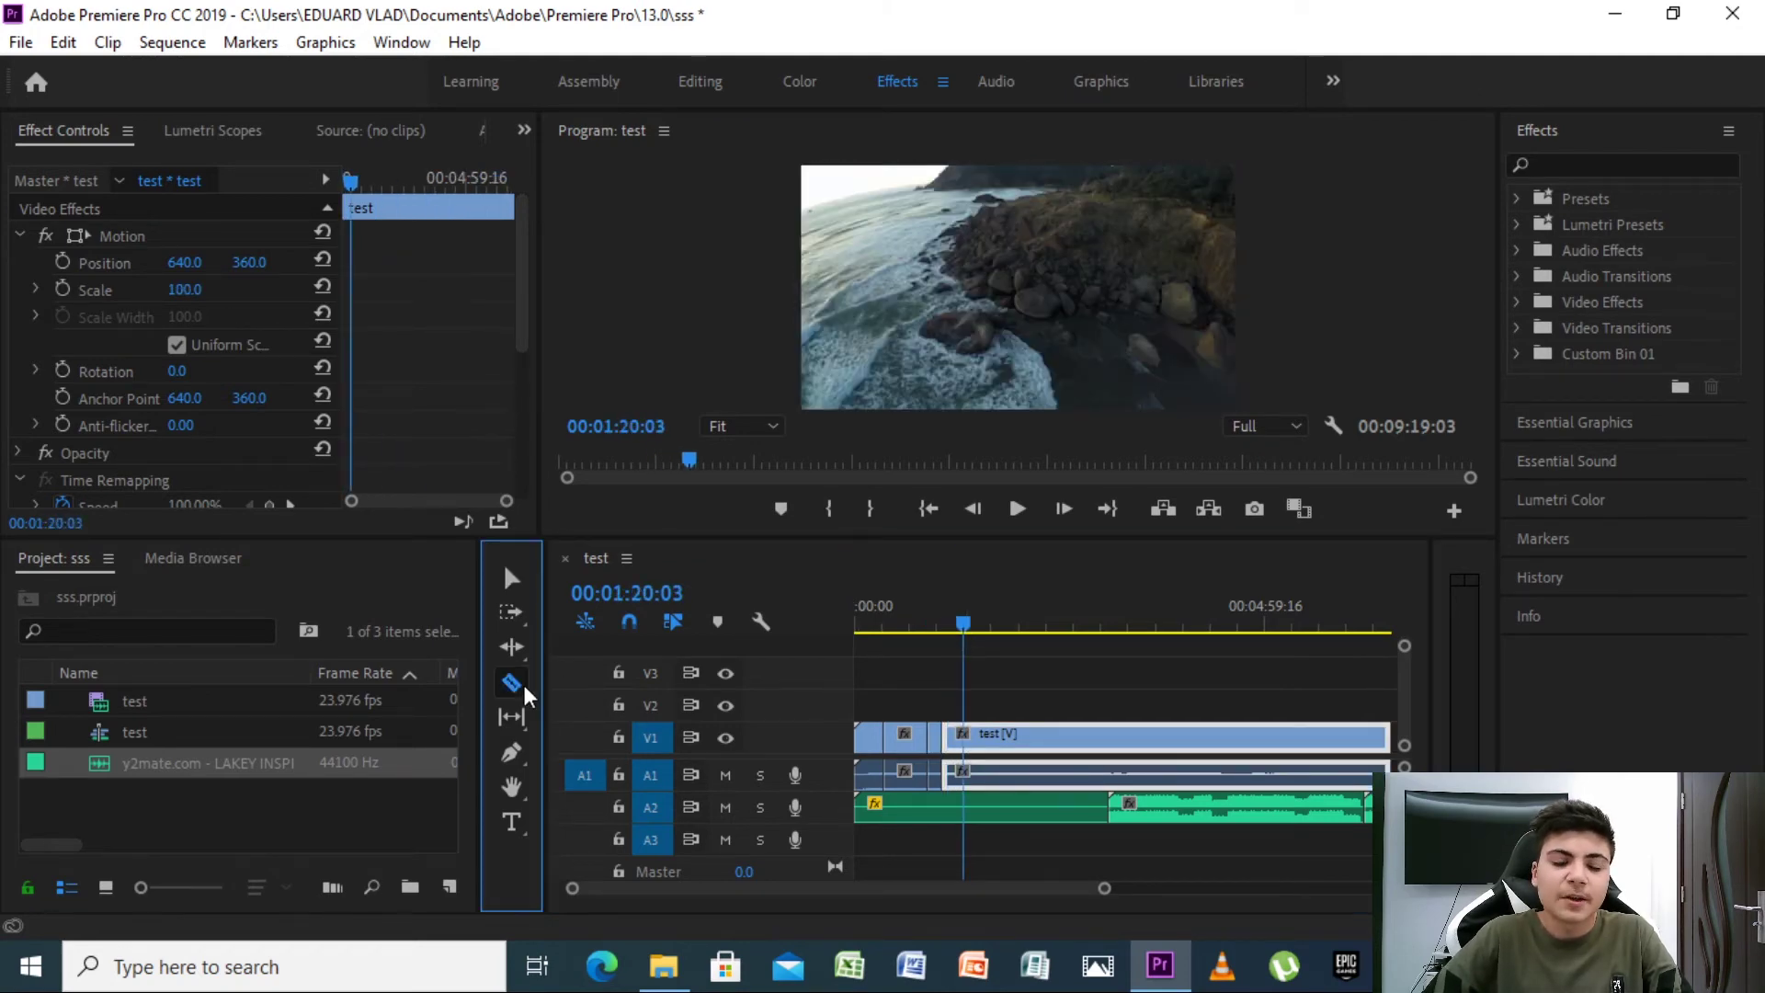
{"action": "left_click", "coordinate": [1014, 738]}
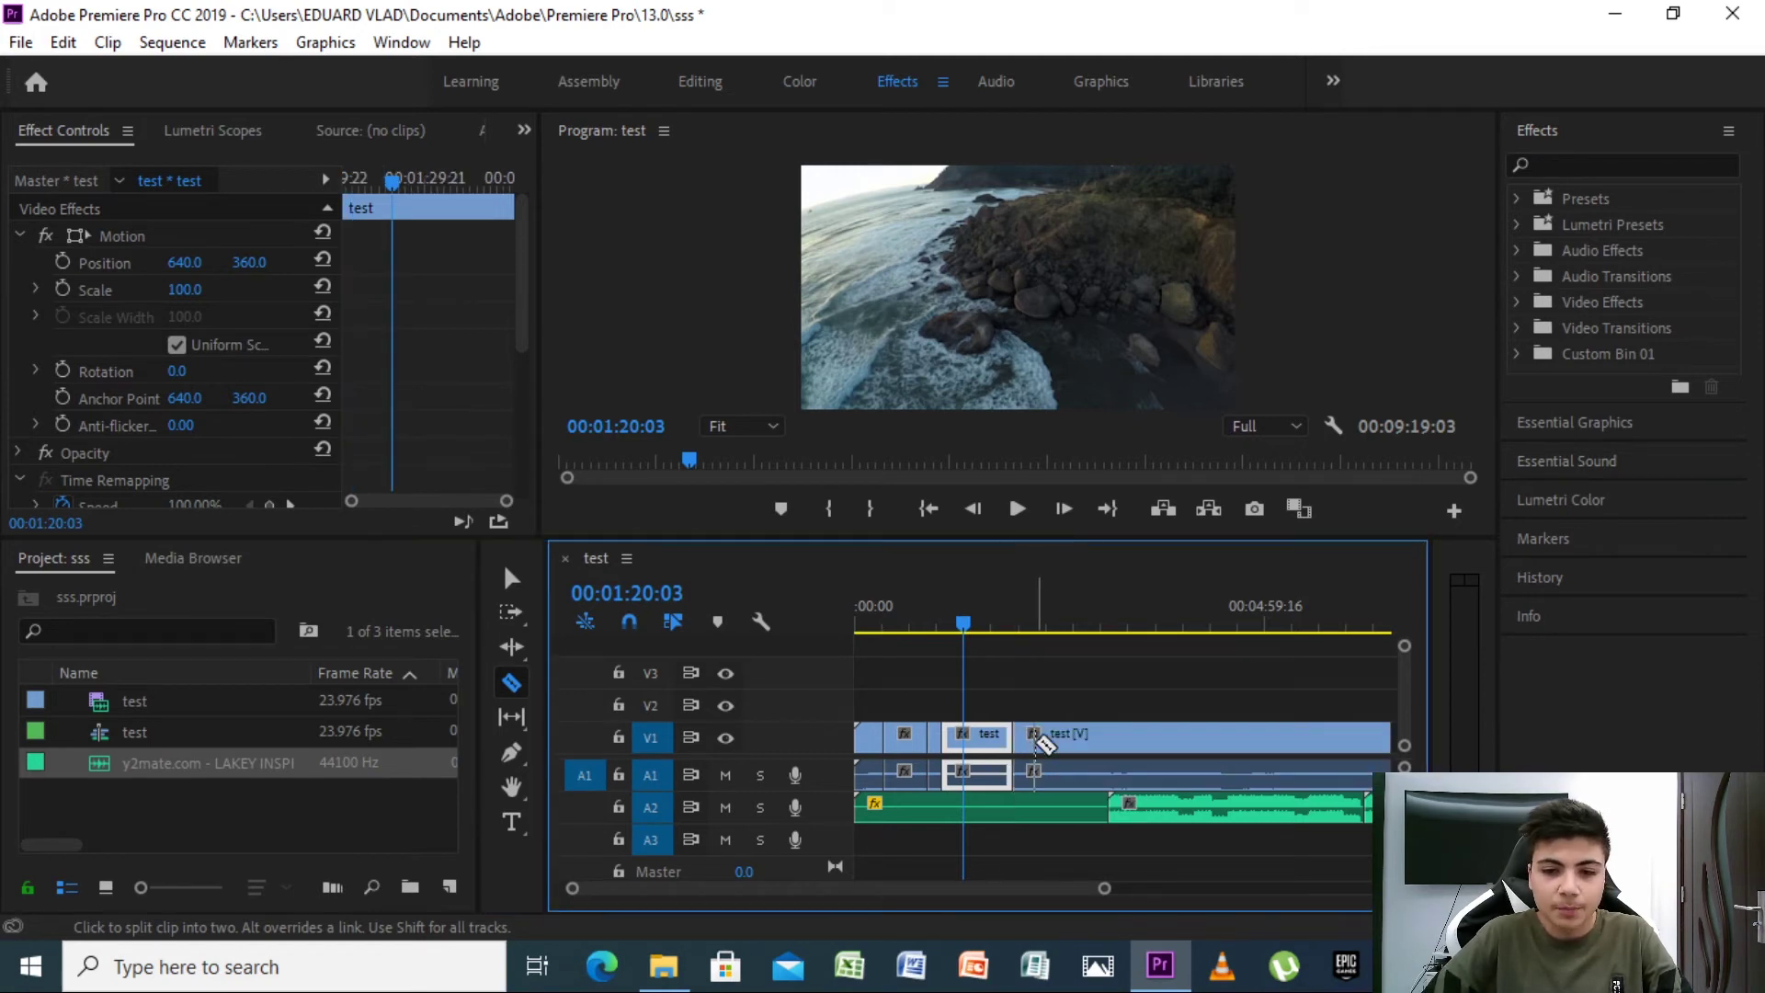
{"action": "left_click", "coordinate": [1035, 738]}
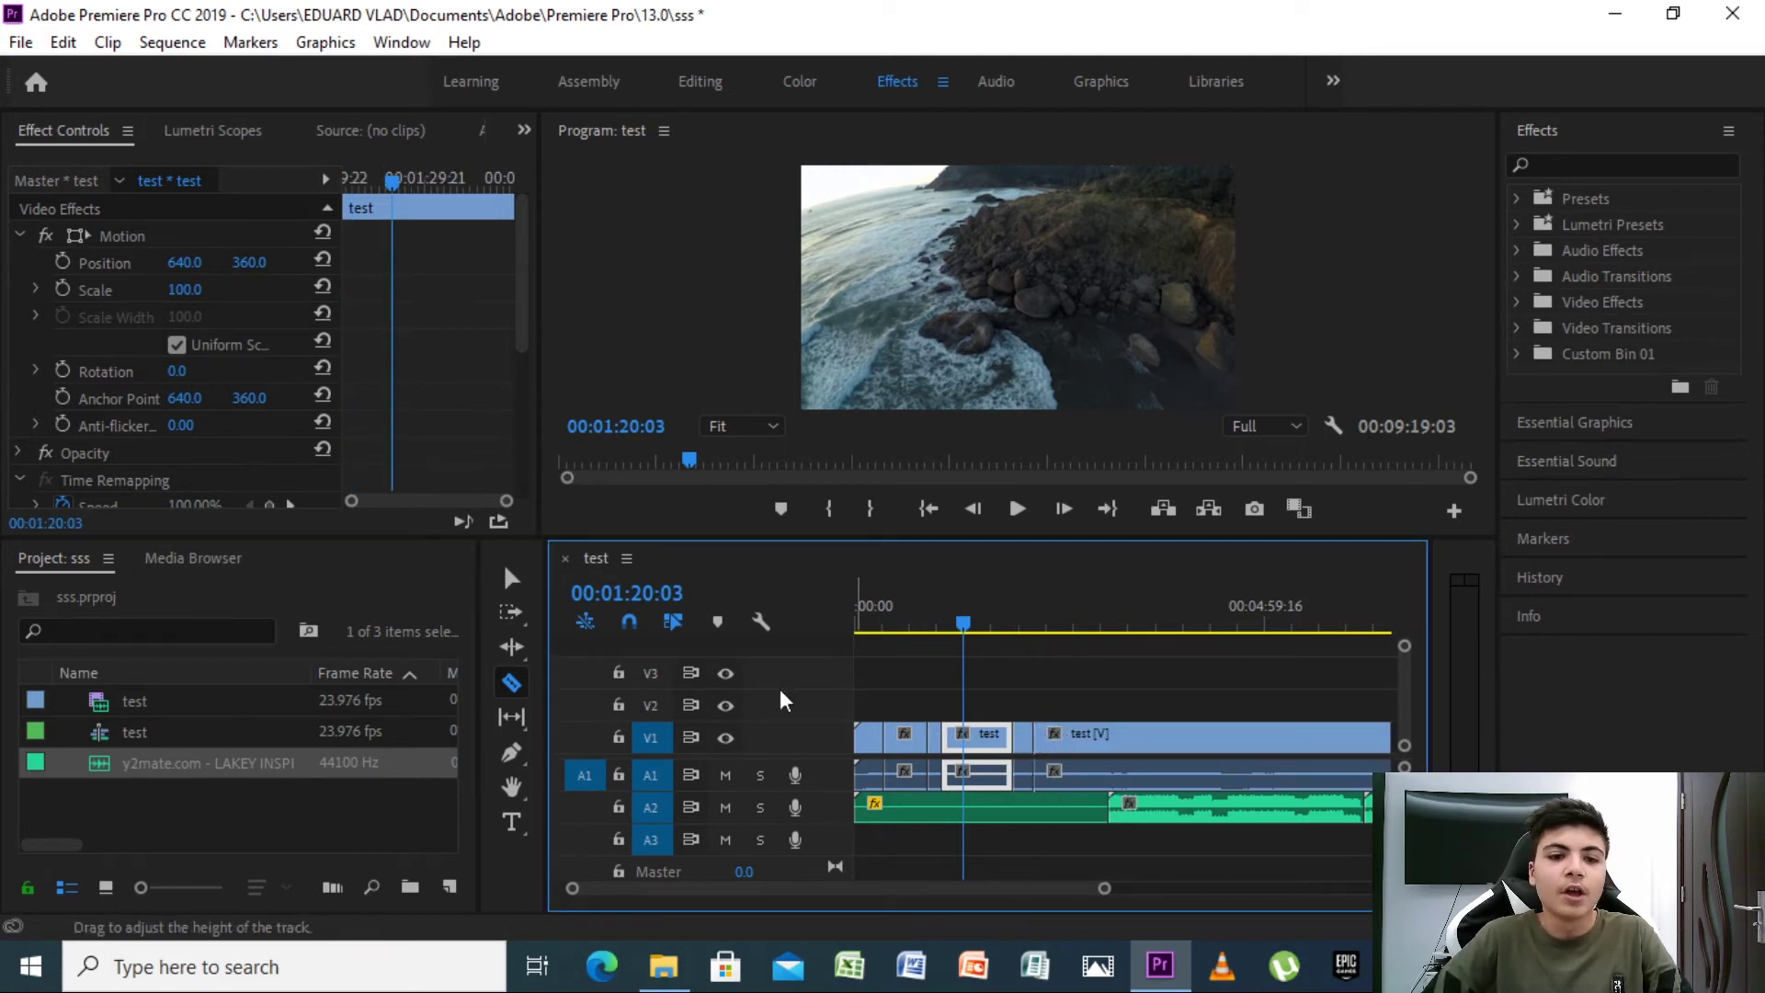
Enable Scale keyframing on the newly cut short test clip with a first keyframe of 100 at its start, 00:01:56:21.
{"action": "left_click", "coordinate": [513, 578]}
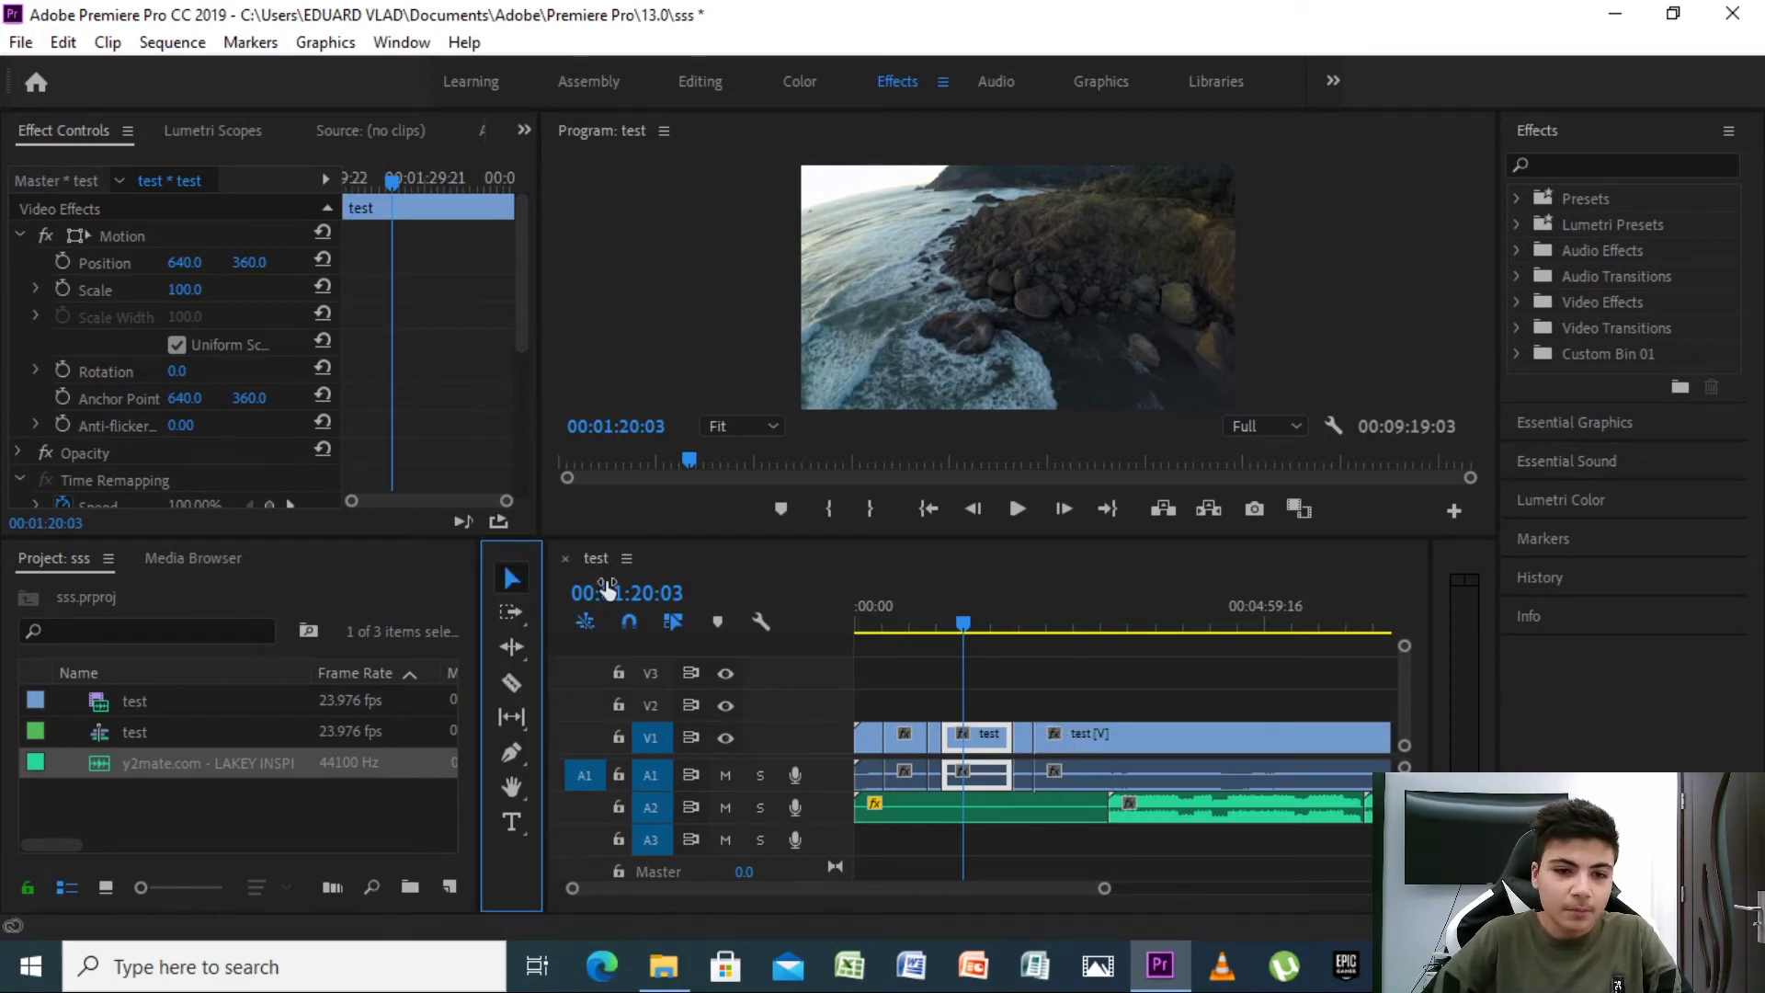
{"action": "left_click", "coordinate": [1023, 741]}
{"action": "left_click_drag", "start_coordinate": [964, 622], "coordinate": [1023, 642]}
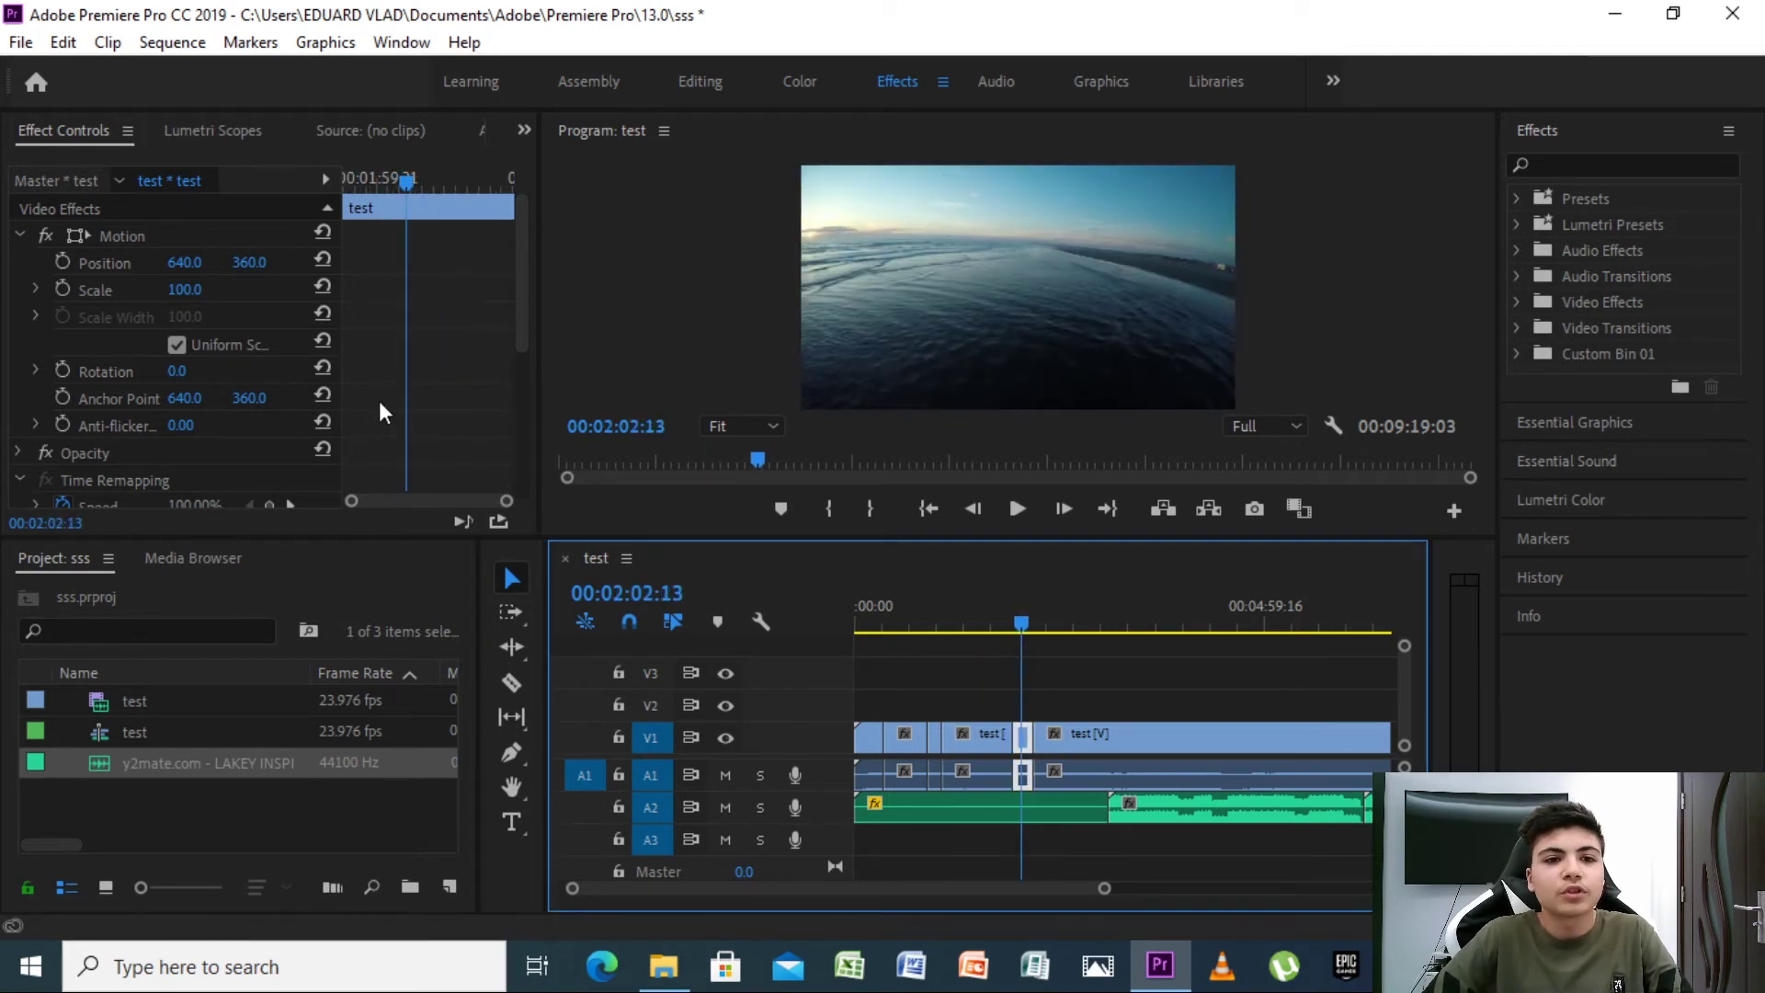
{"action": "left_click", "coordinate": [1021, 733]}
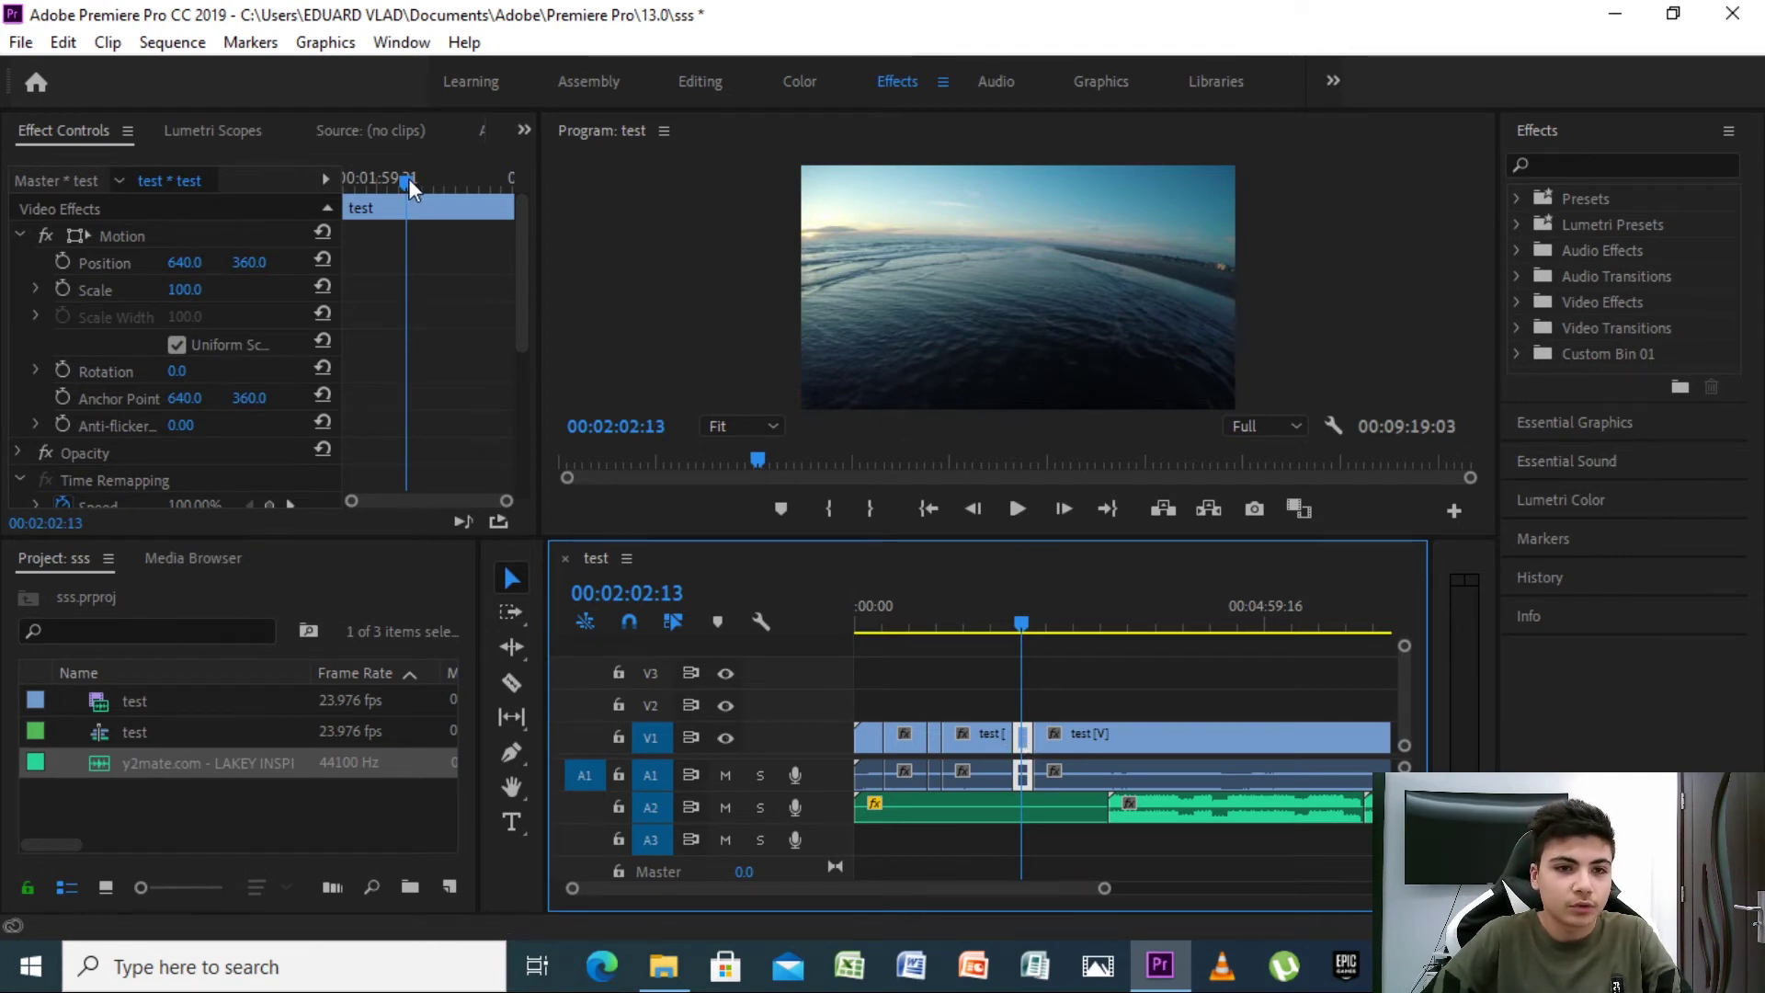
{"action": "left_click_drag", "start_coordinate": [405, 182], "coordinate": [338, 186]}
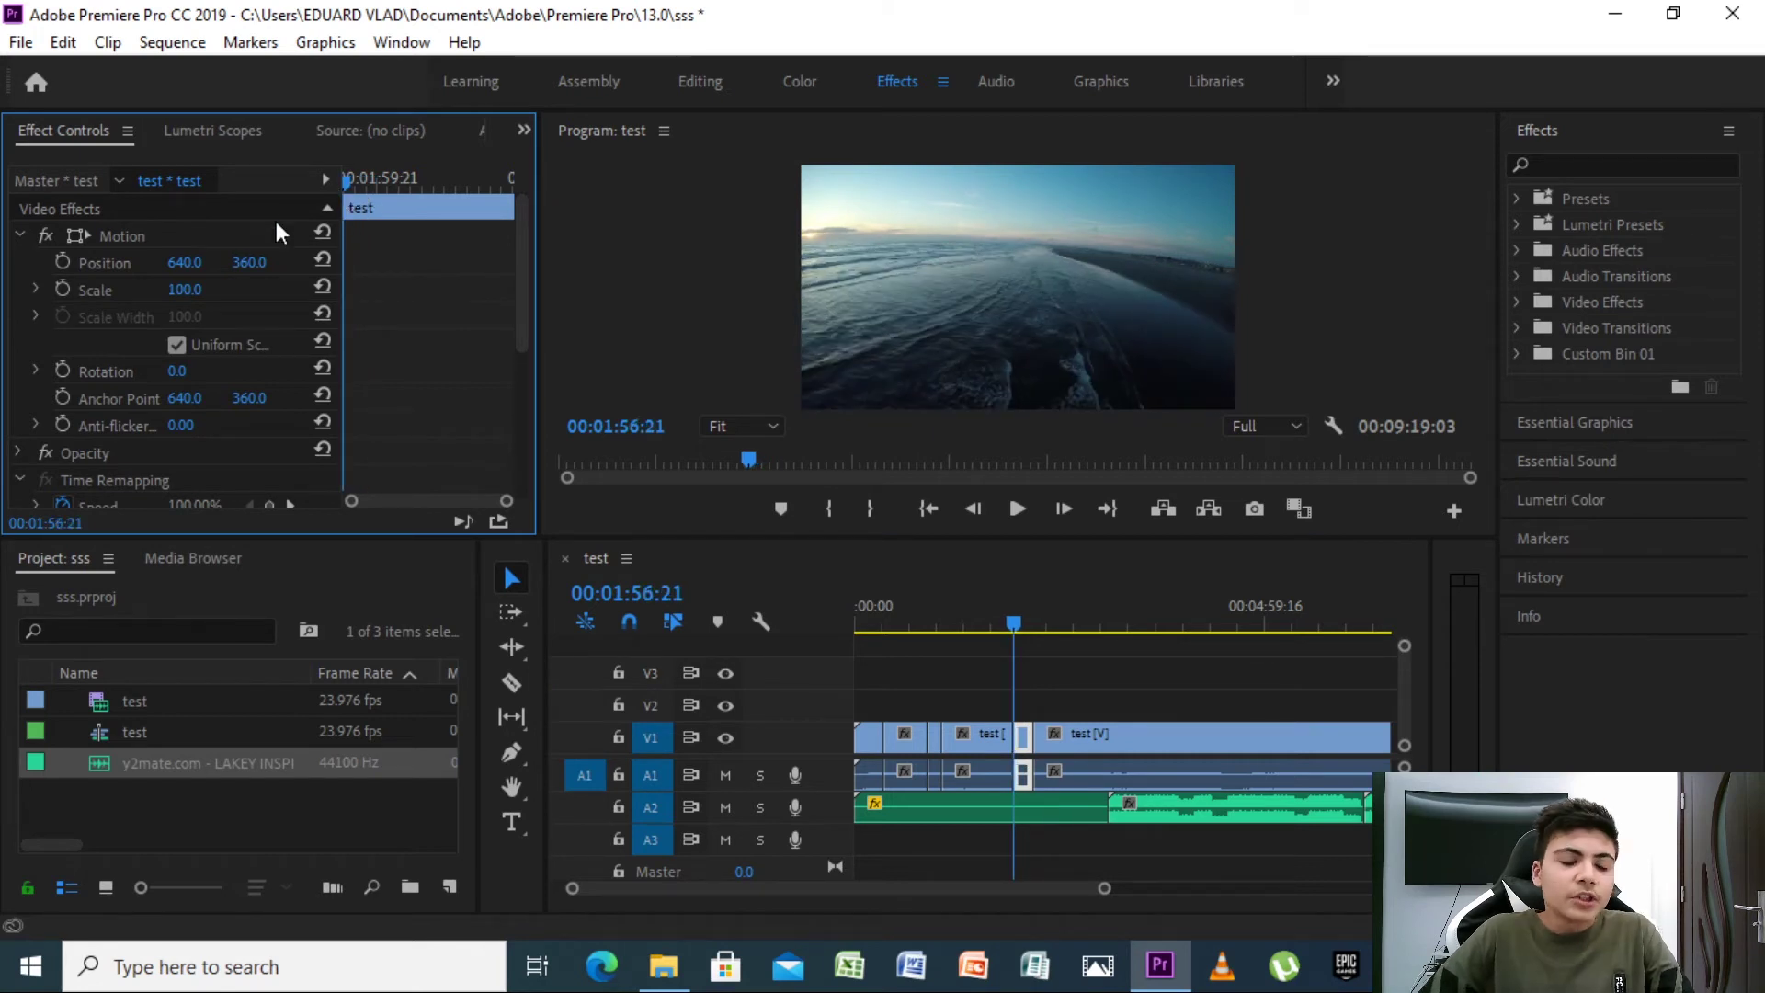
{"action": "left_click", "coordinate": [64, 289]}
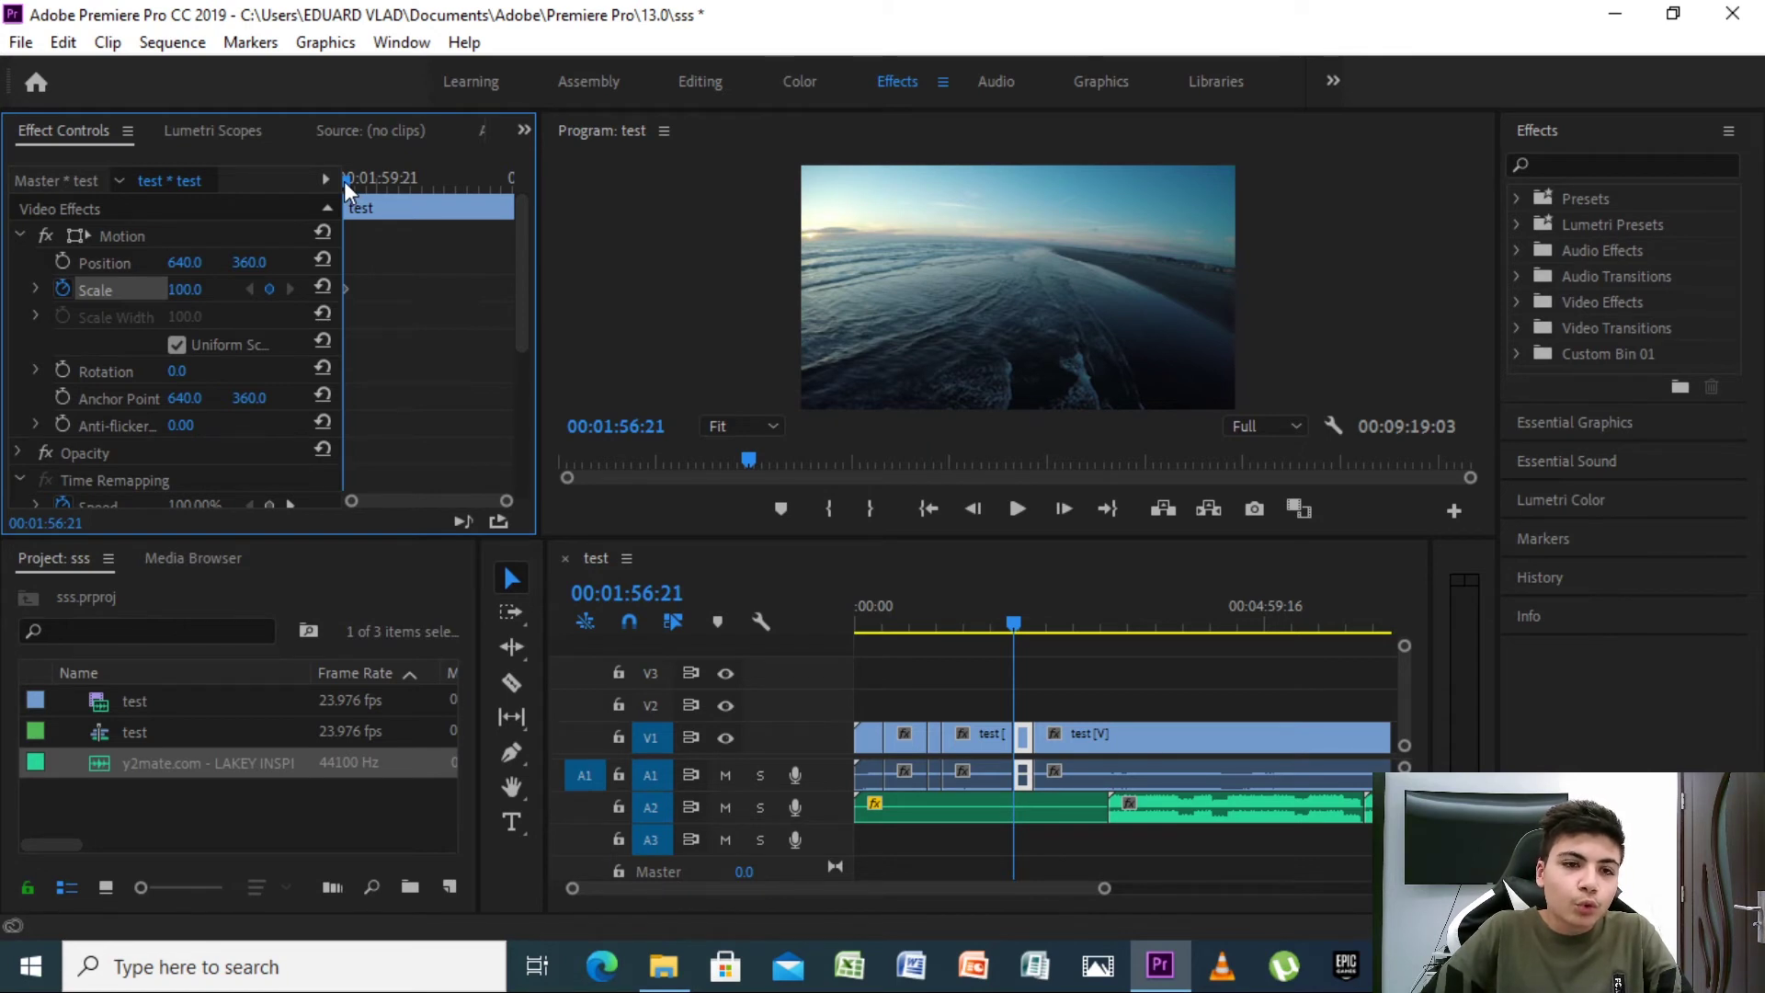
Add a Scale keyframe of 117 to the short clip at 00:01:57:21.
{"action": "left_click_drag", "start_coordinate": [344, 180], "coordinate": [355, 182]}
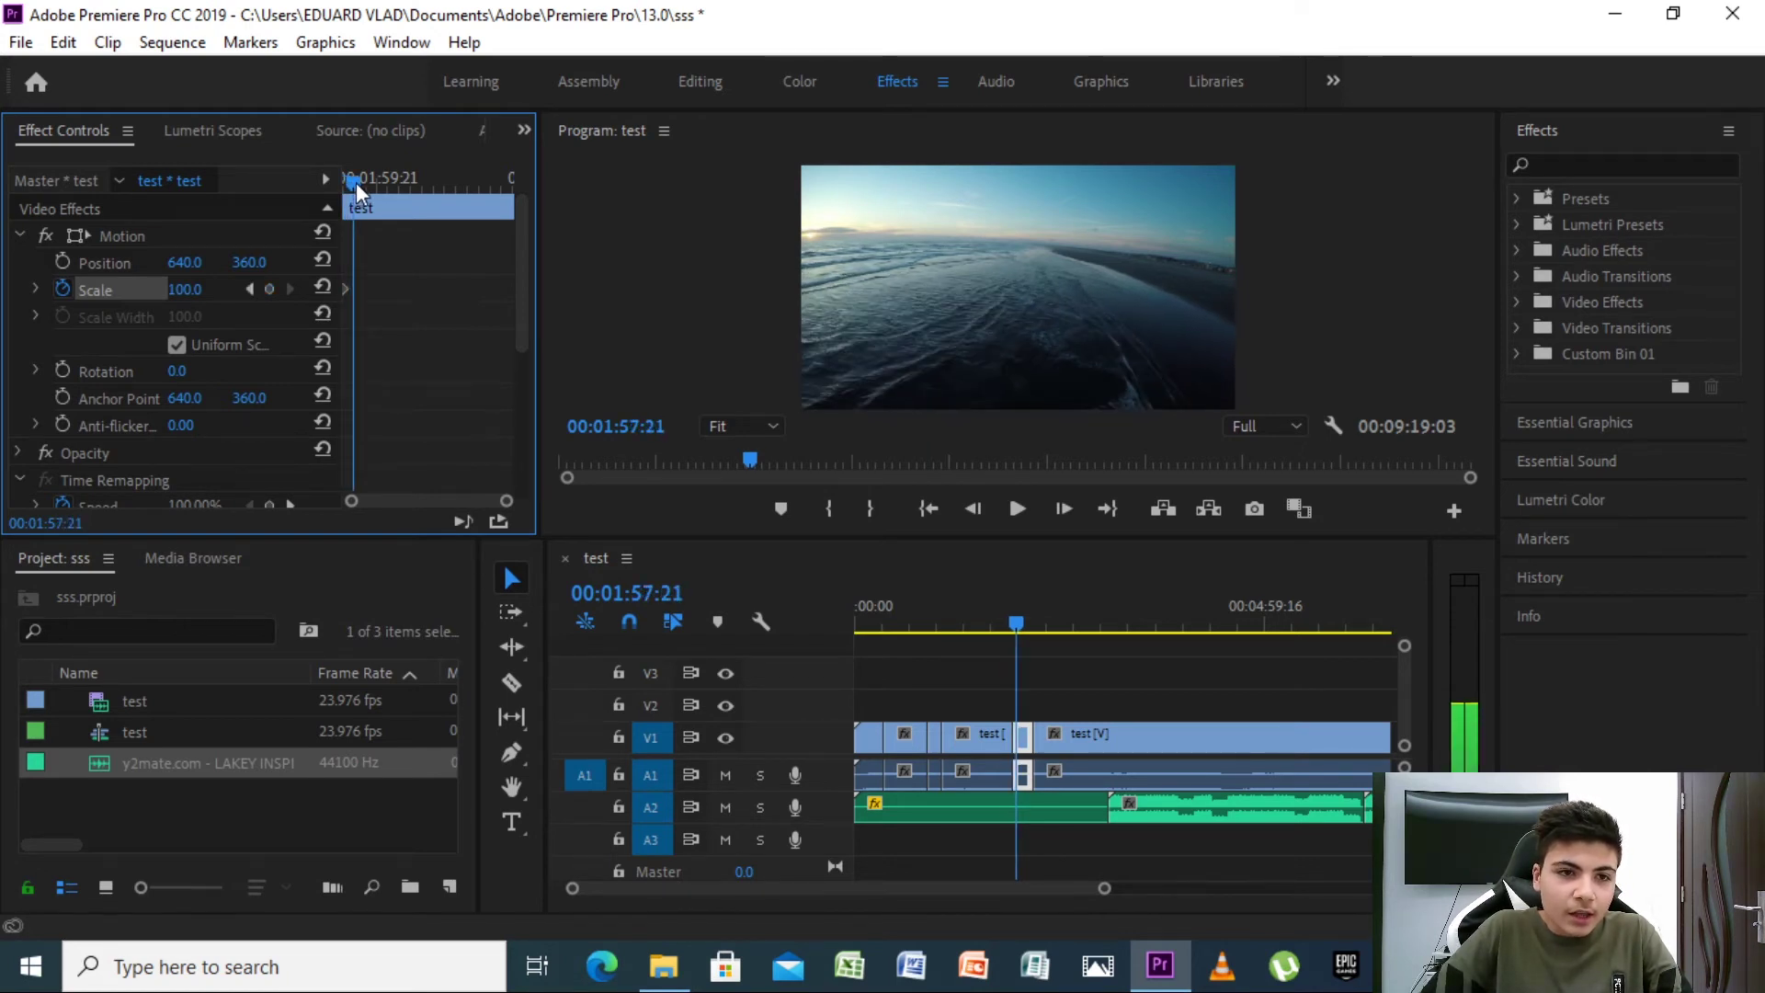
{"action": "left_click", "coordinate": [184, 291]}
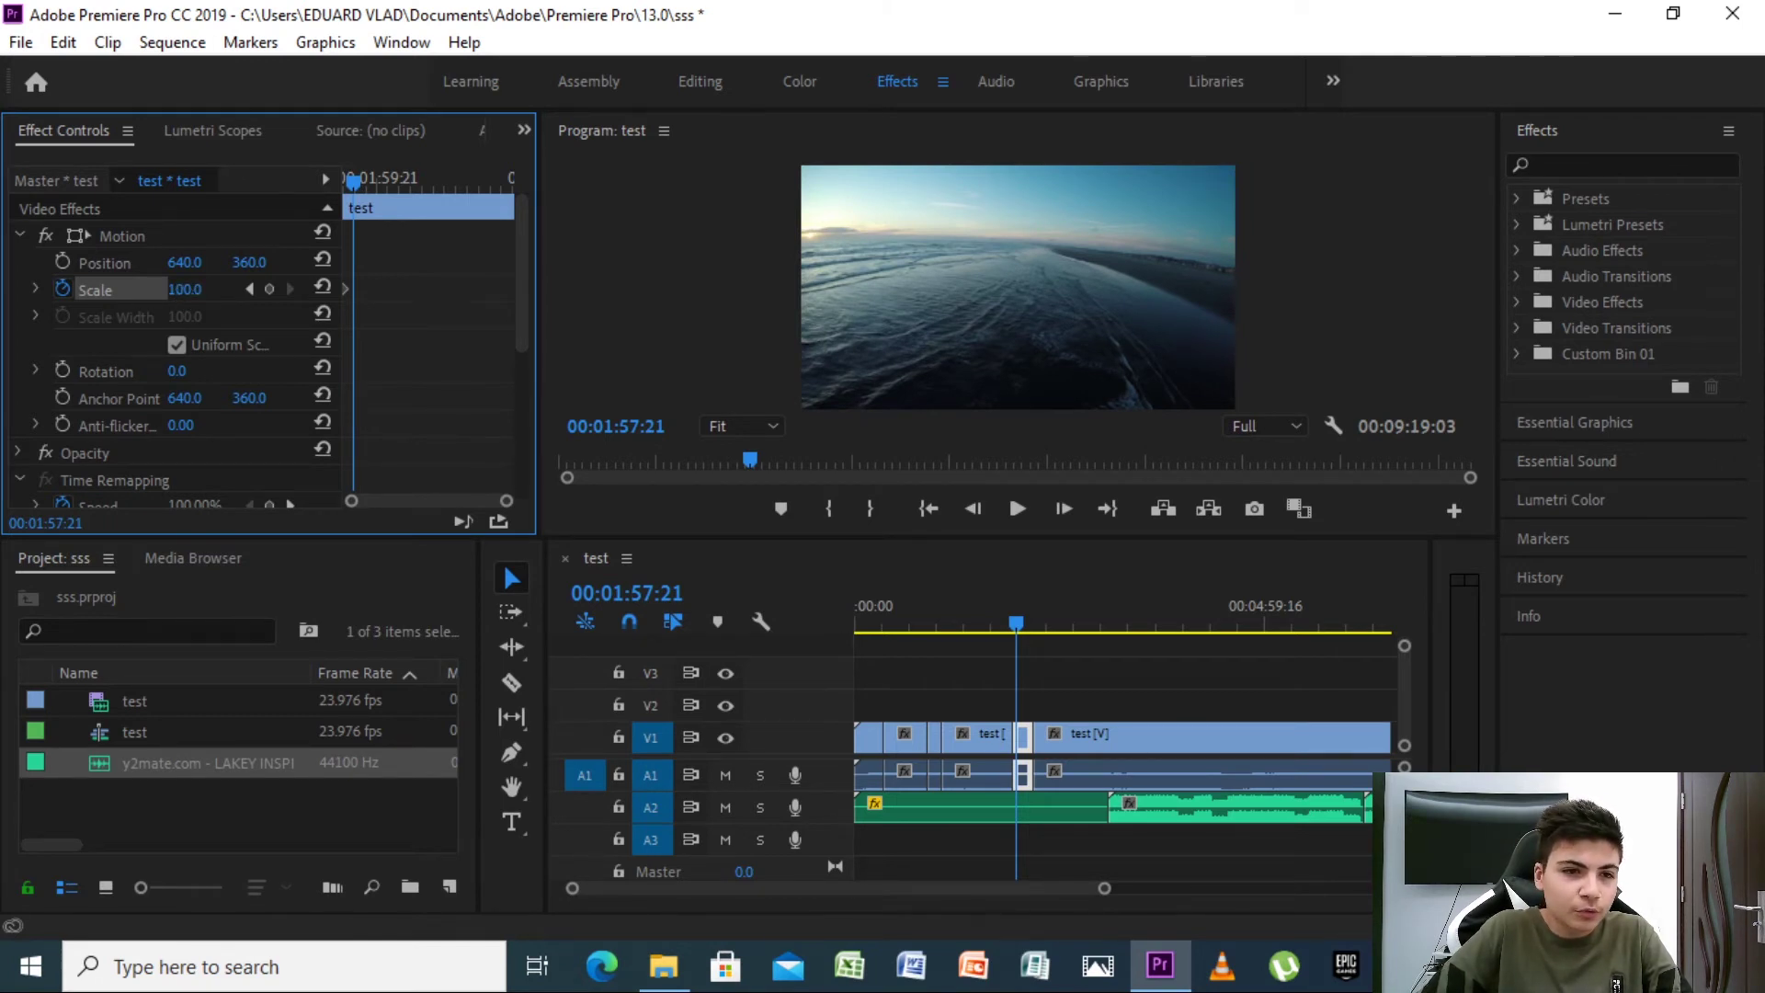
{"action": "type", "text": "117"}
{"action": "key", "text": "Return"}
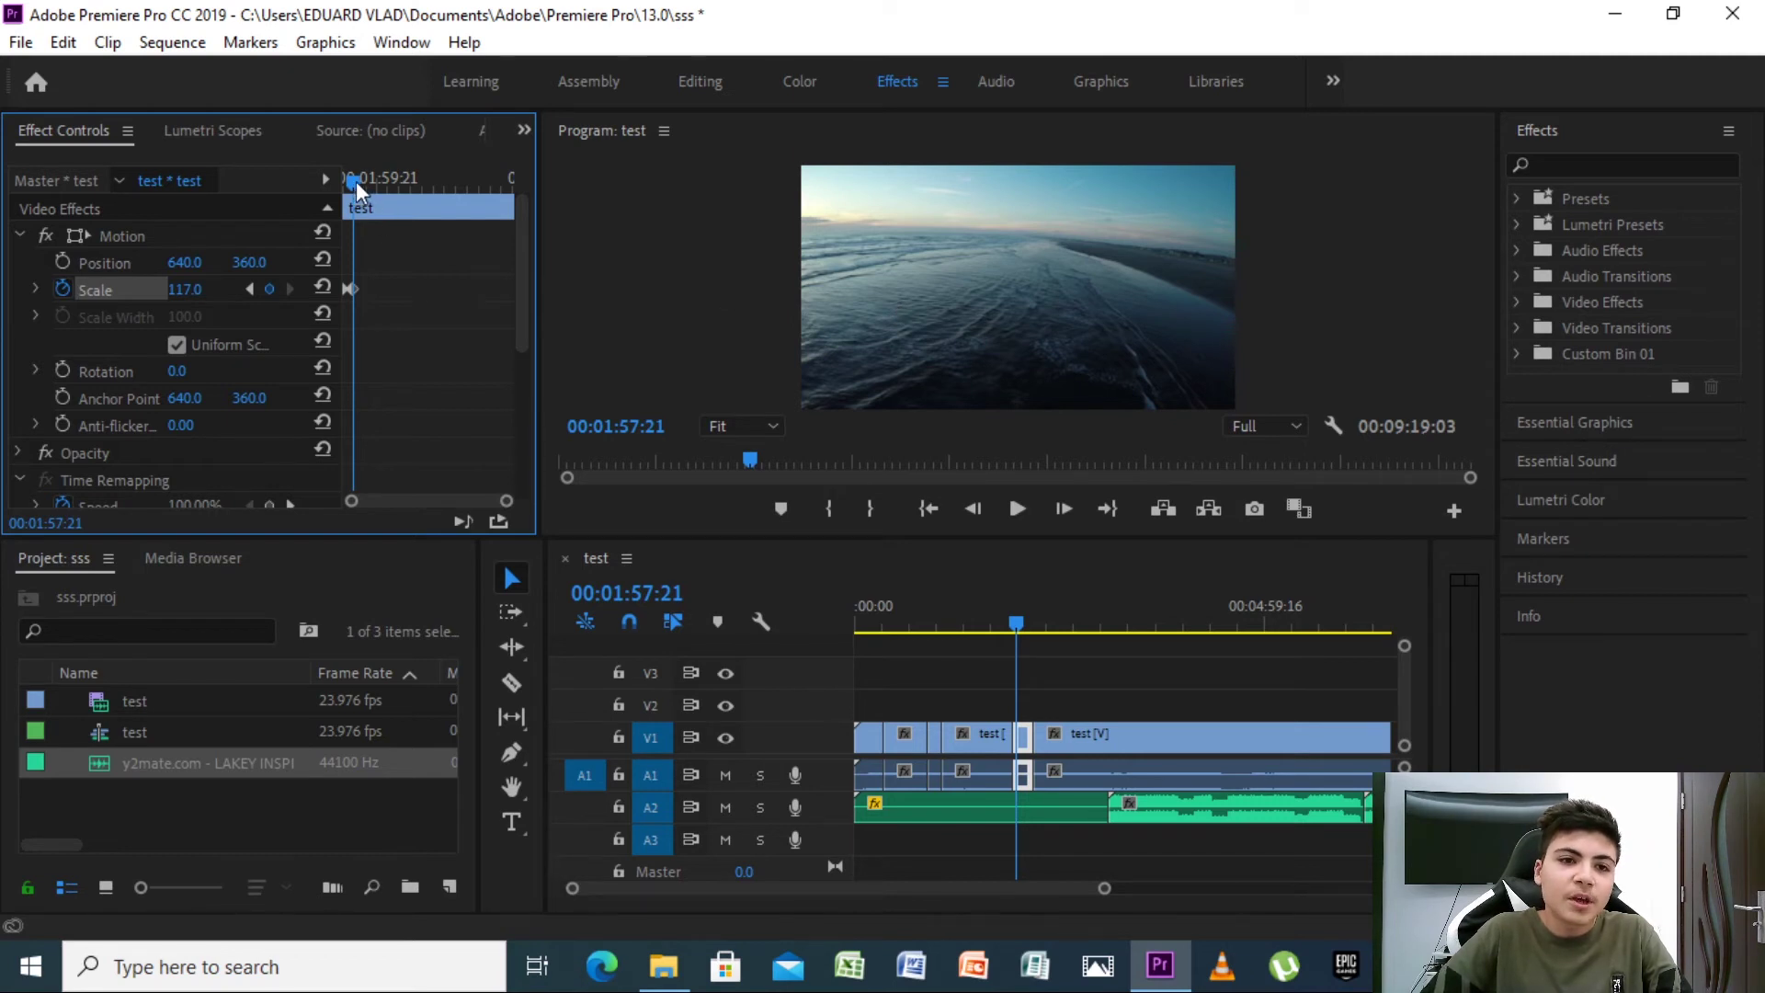
Add increasing Scale keyframes: 143 at 00:01:58:14, larger ones at 00:01:59:14 and about a second after that, and 205 at 00:02:02:05.
{"action": "left_click_drag", "start_coordinate": [353, 180], "coordinate": [363, 182]}
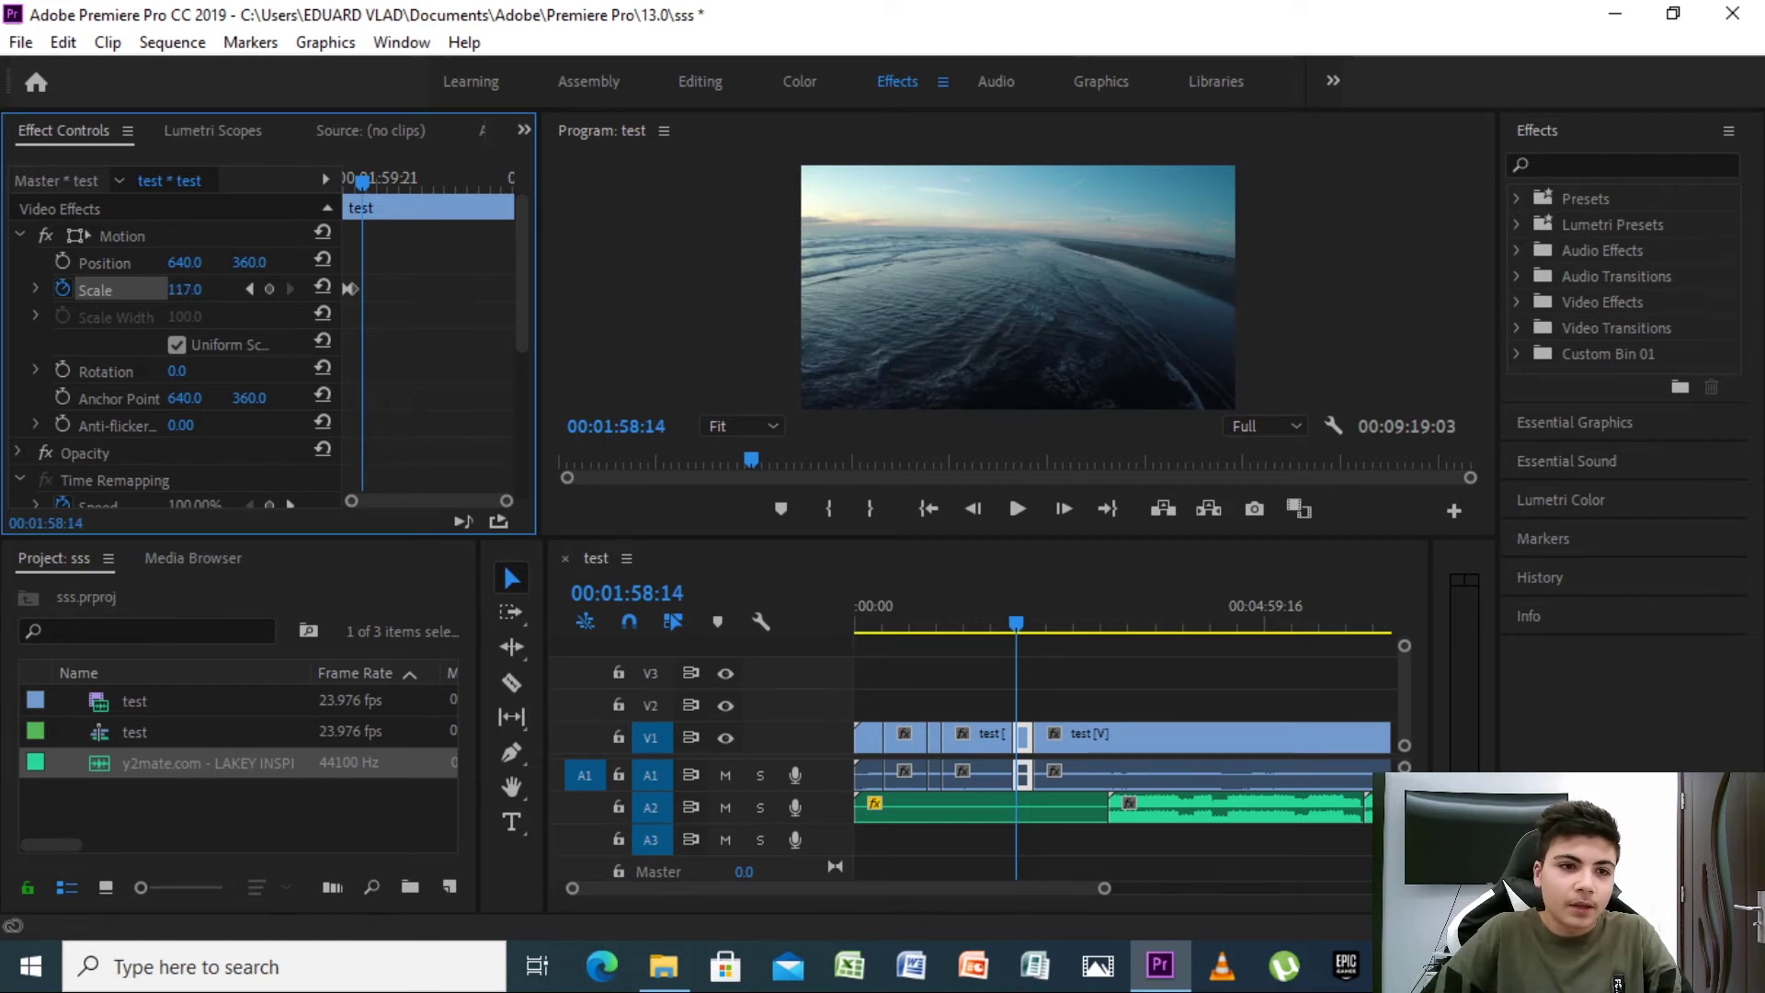
{"action": "left_click_drag", "start_coordinate": [183, 289], "coordinate": [207, 289]}
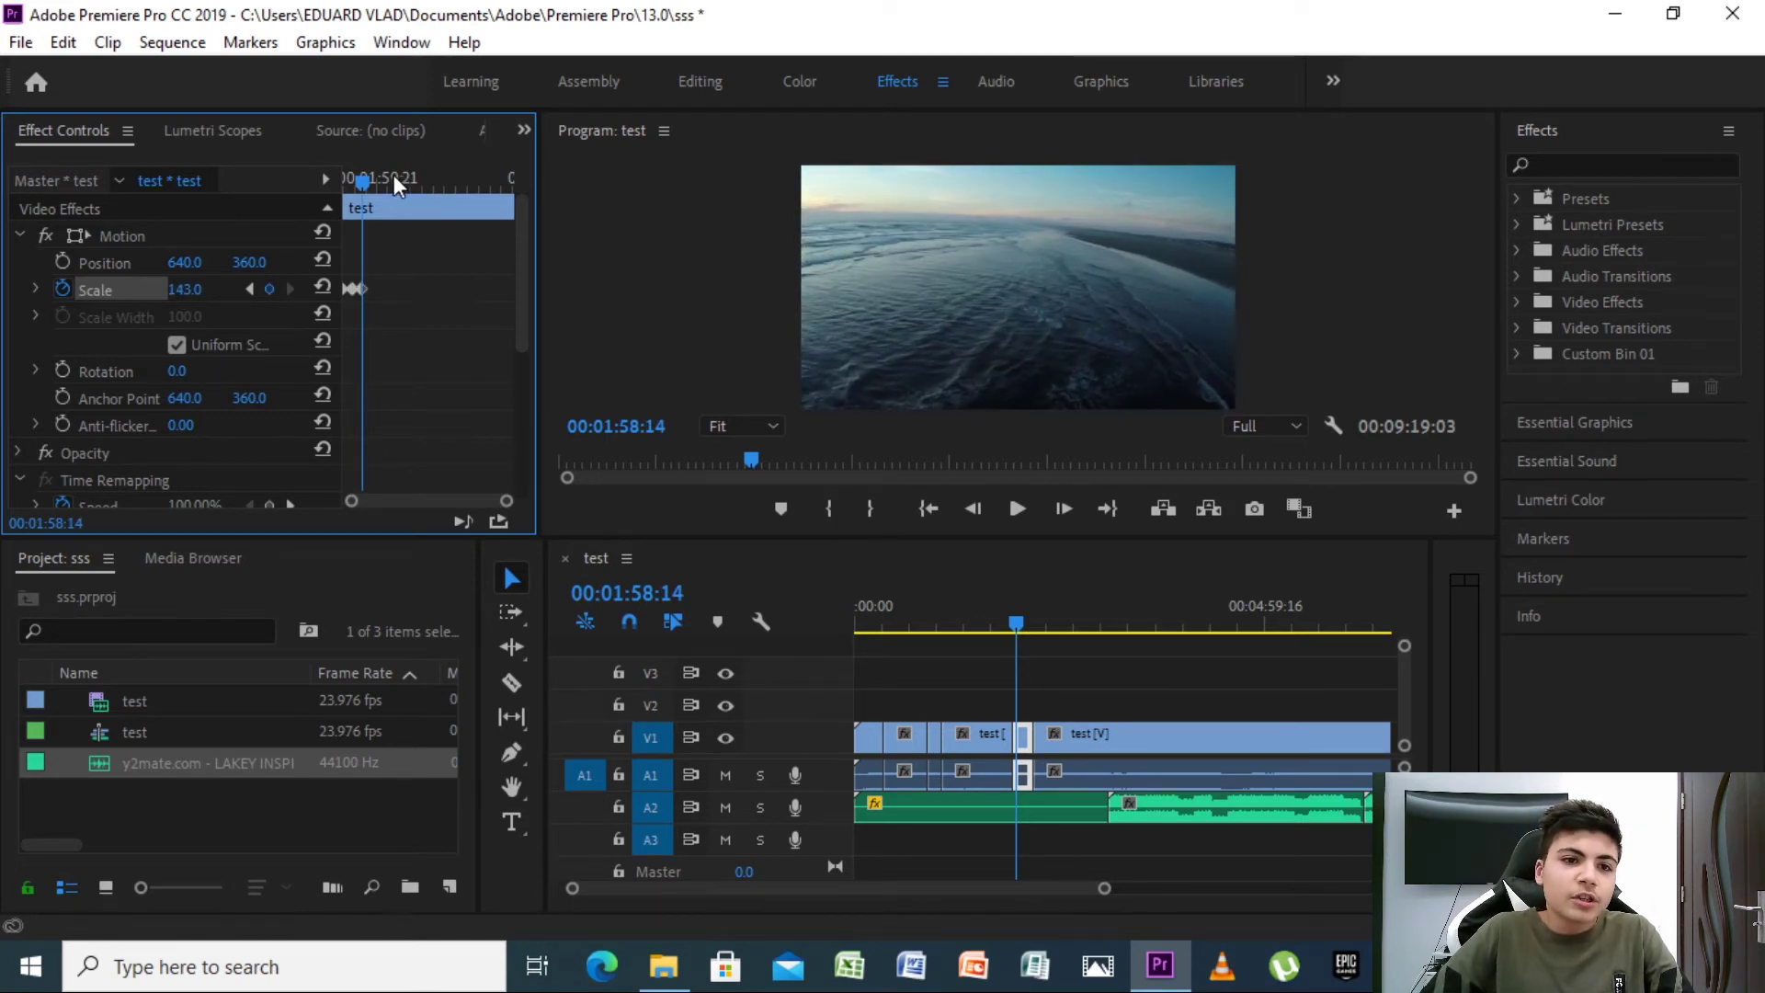
{"action": "left_click_drag", "start_coordinate": [361, 184], "coordinate": [371, 185]}
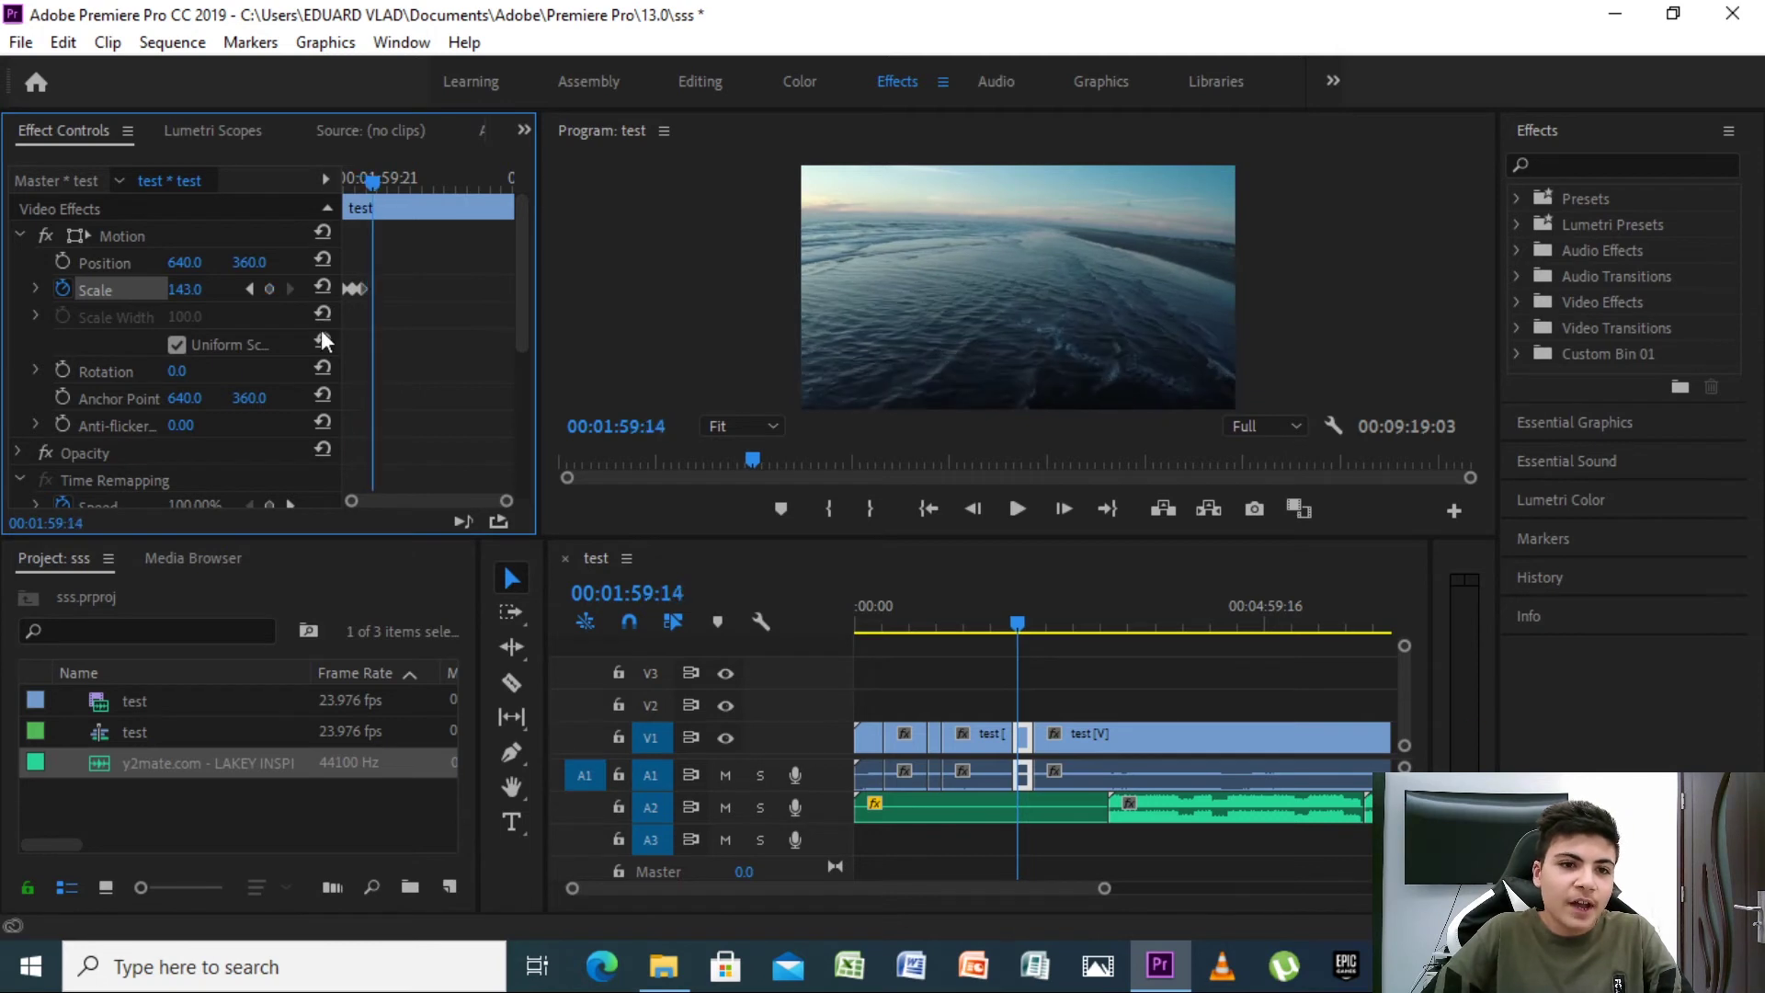
{"action": "left_click_drag", "start_coordinate": [183, 288], "coordinate": [209, 289]}
{"action": "left_click_drag", "start_coordinate": [385, 180], "coordinate": [404, 180]}
{"action": "left_click_drag", "start_coordinate": [198, 289], "coordinate": [229, 288]}
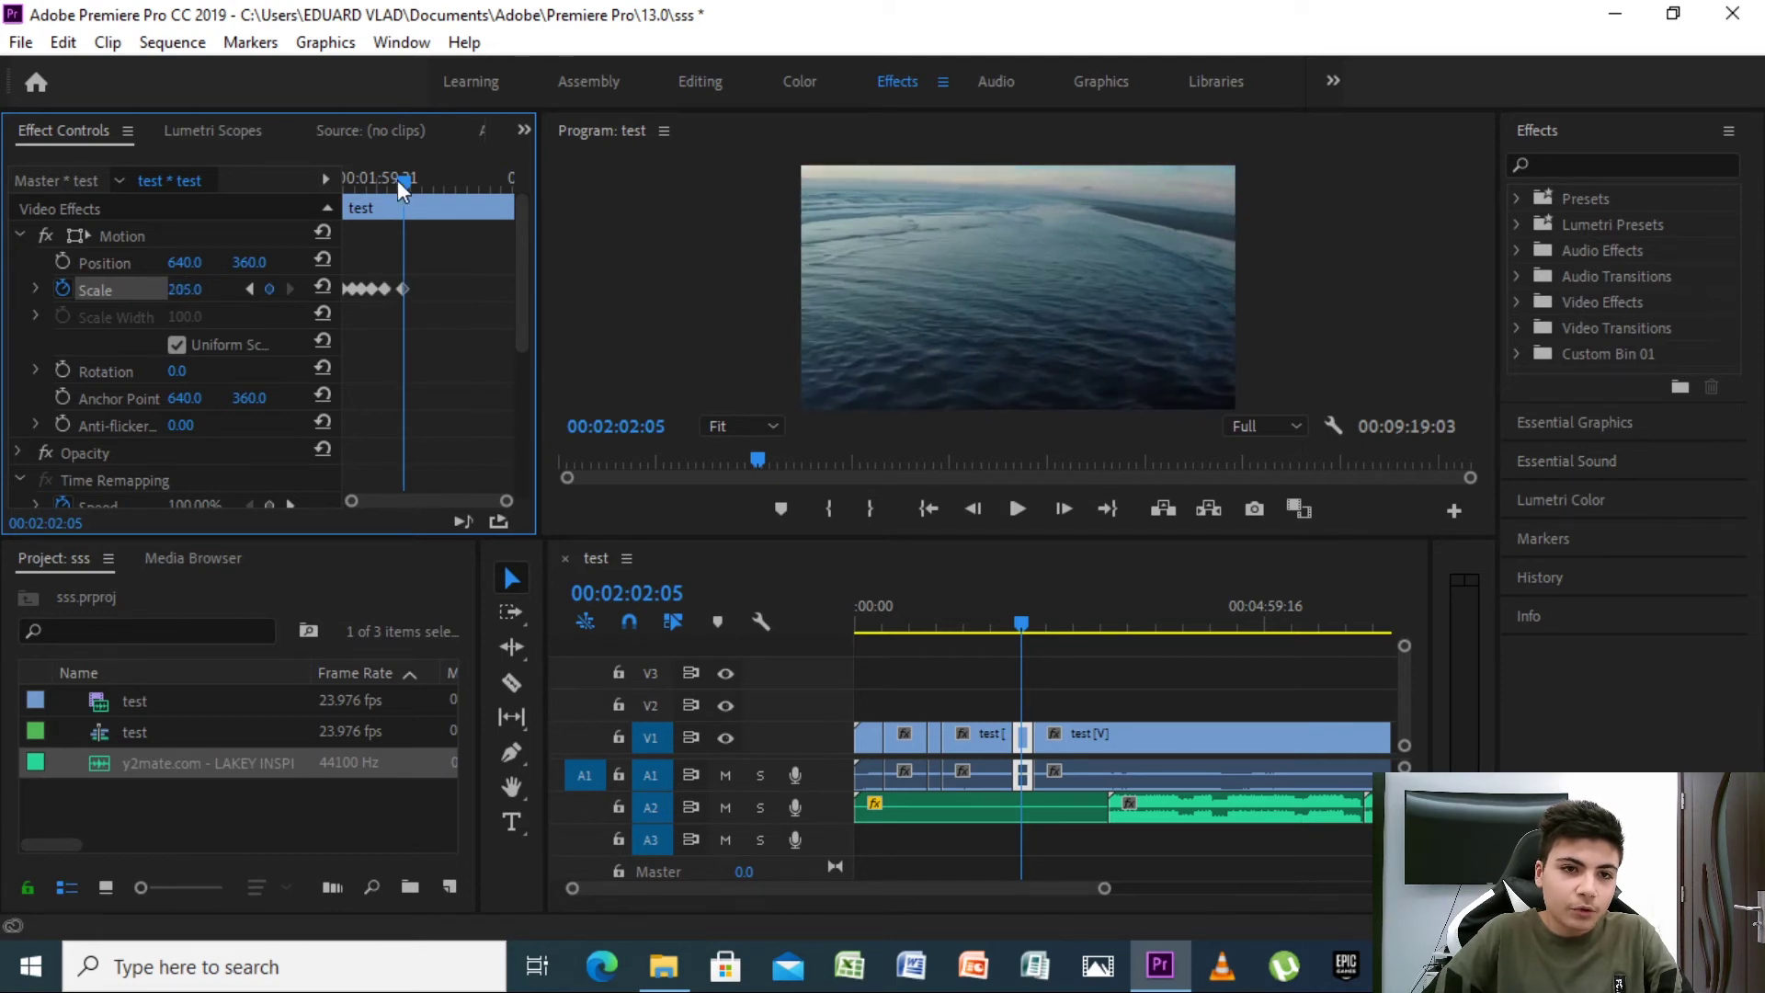
Continue the zoom with Scale keyframes of 220 at 00:02:04:06 and 258 at 00:02:09:00.
{"action": "left_click_drag", "start_coordinate": [397, 179], "coordinate": [423, 184]}
{"action": "left_click_drag", "start_coordinate": [199, 289], "coordinate": [212, 289]}
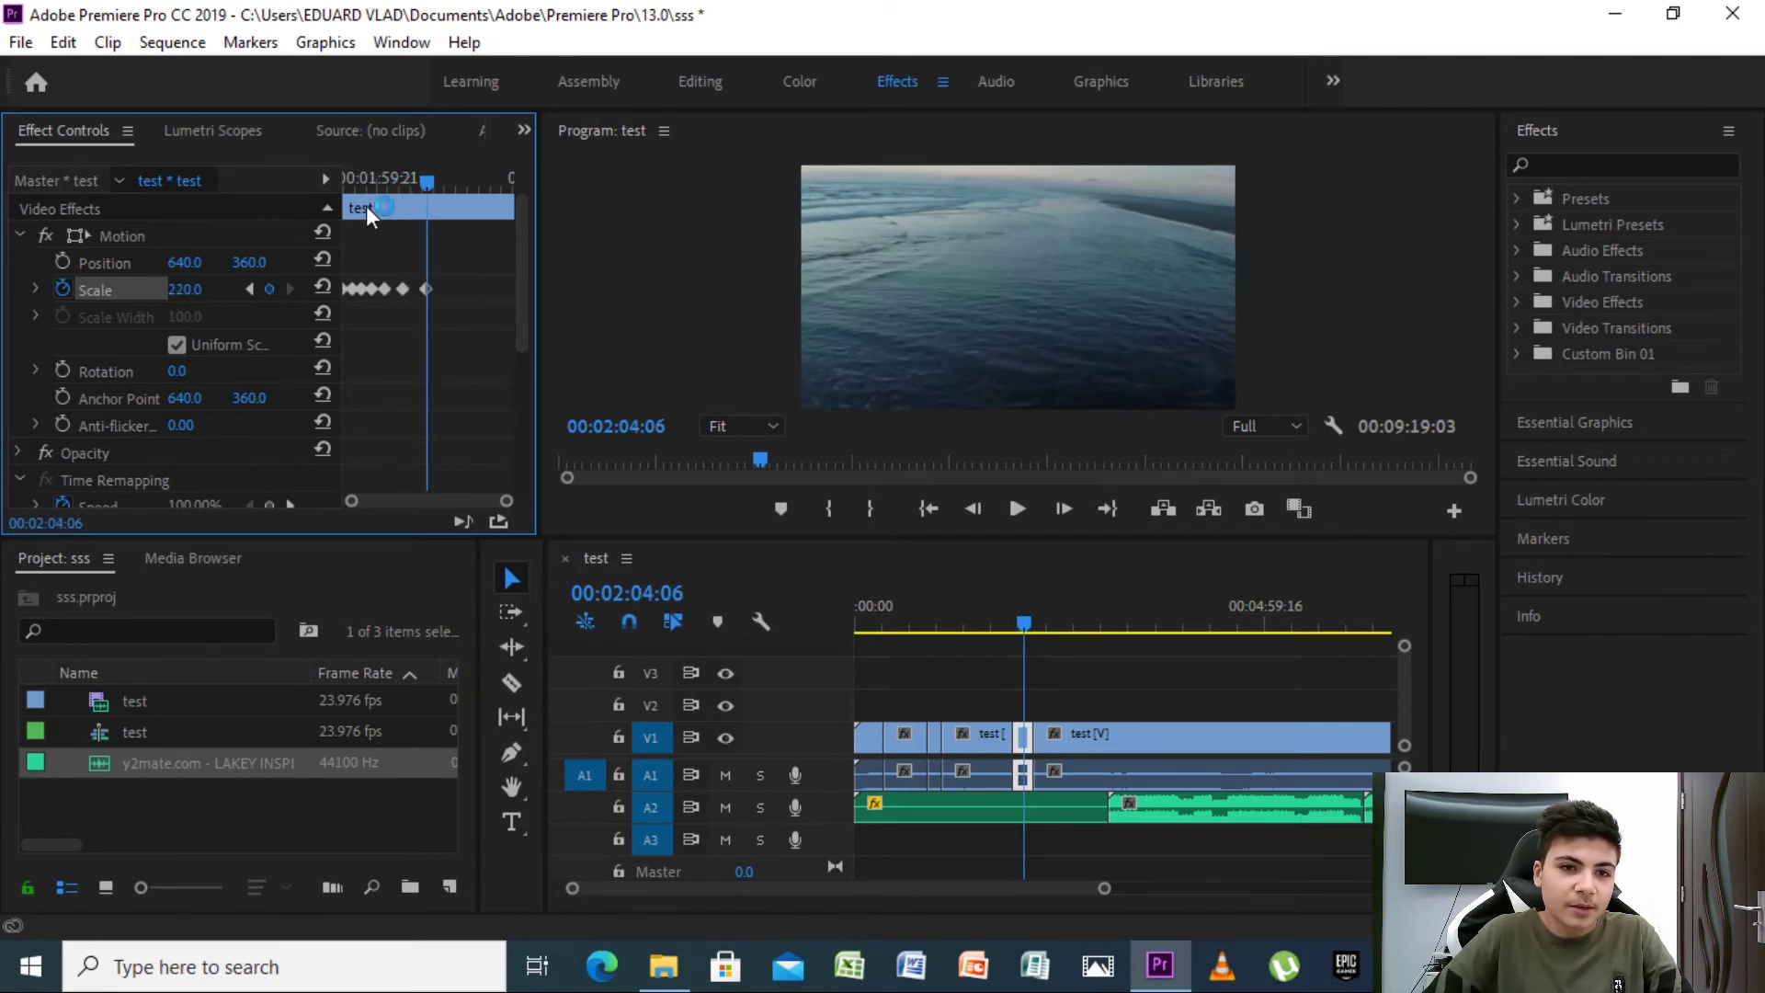
{"action": "left_click_drag", "start_coordinate": [423, 180], "coordinate": [479, 190]}
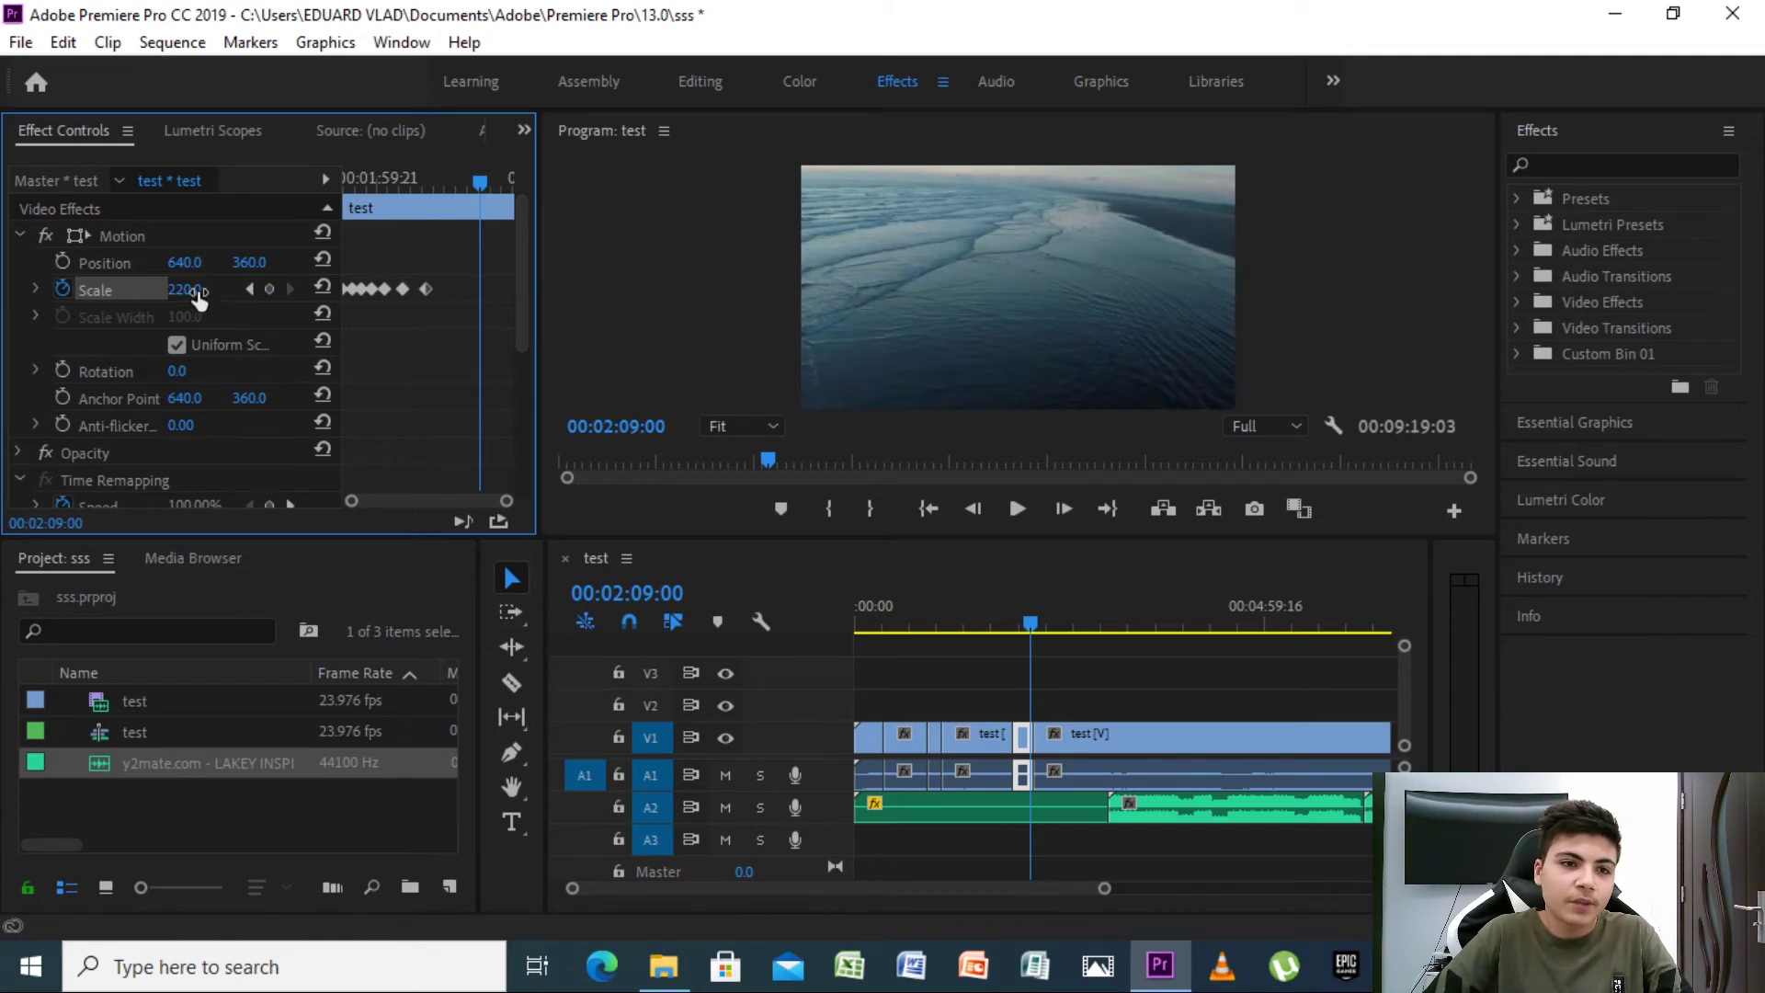
{"action": "left_click_drag", "start_coordinate": [199, 288], "coordinate": [234, 289]}
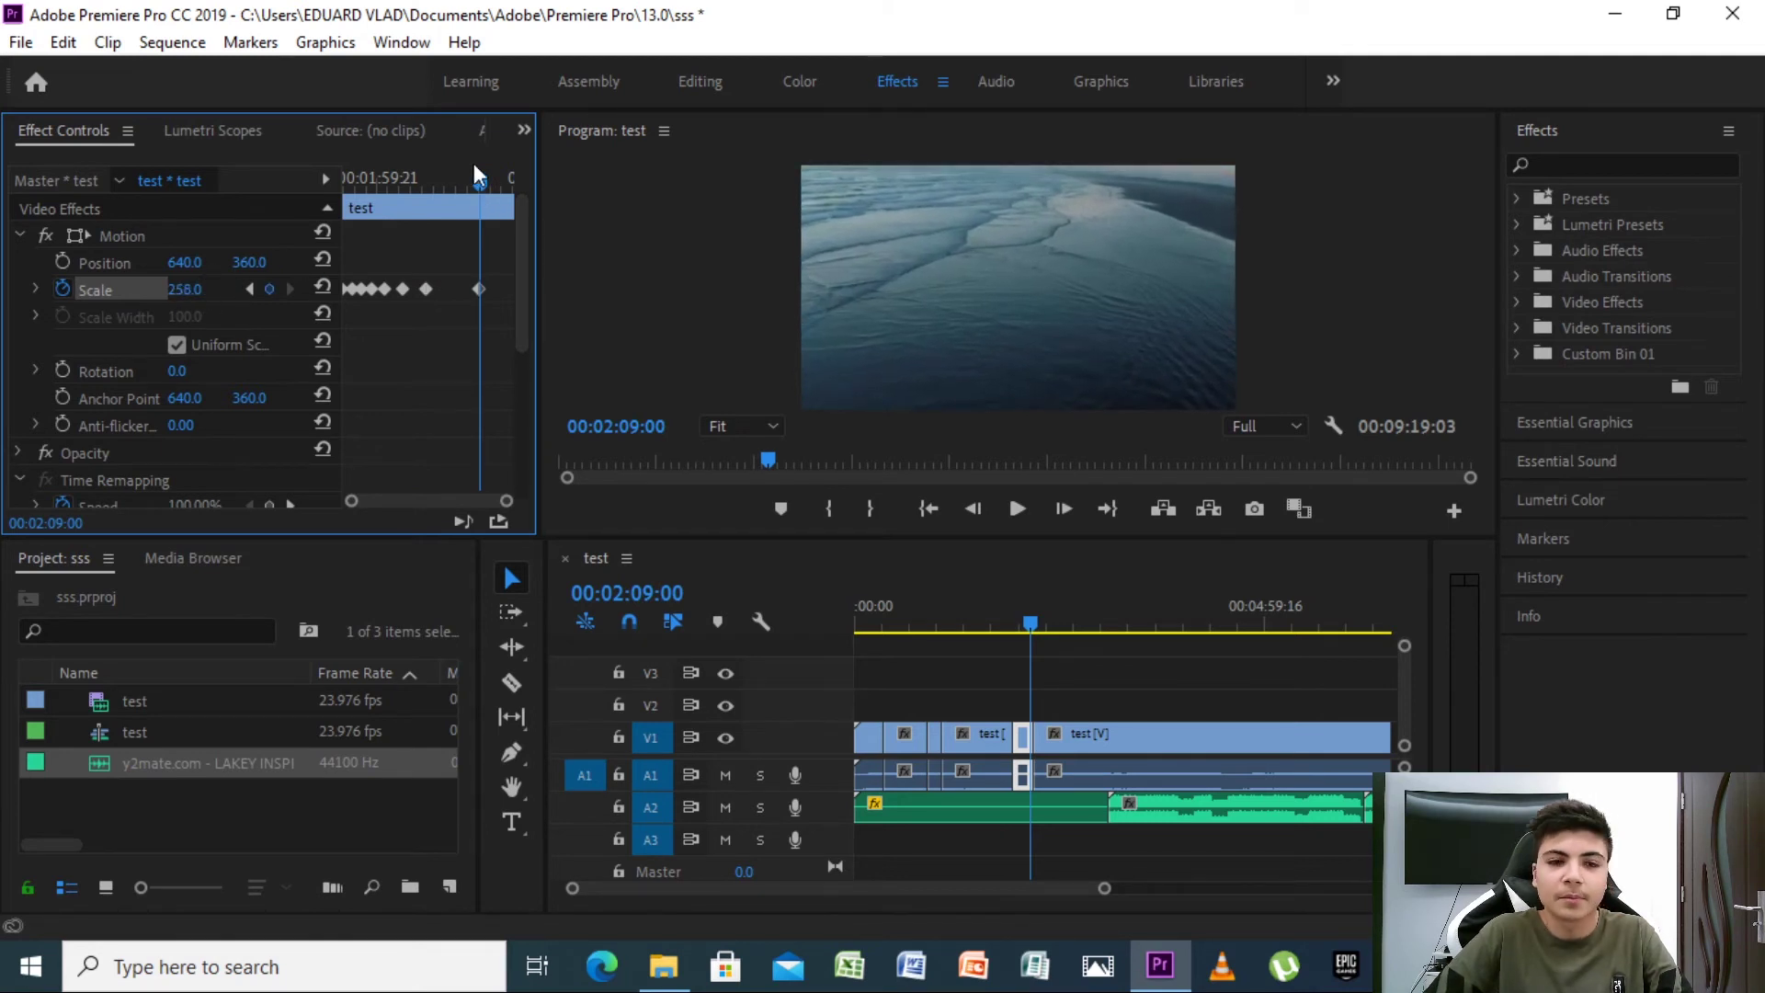
Play the keyframed clip from its start at 00:01:56:21 to check the gradual zoom.
{"action": "left_click_drag", "start_coordinate": [474, 179], "coordinate": [276, 185]}
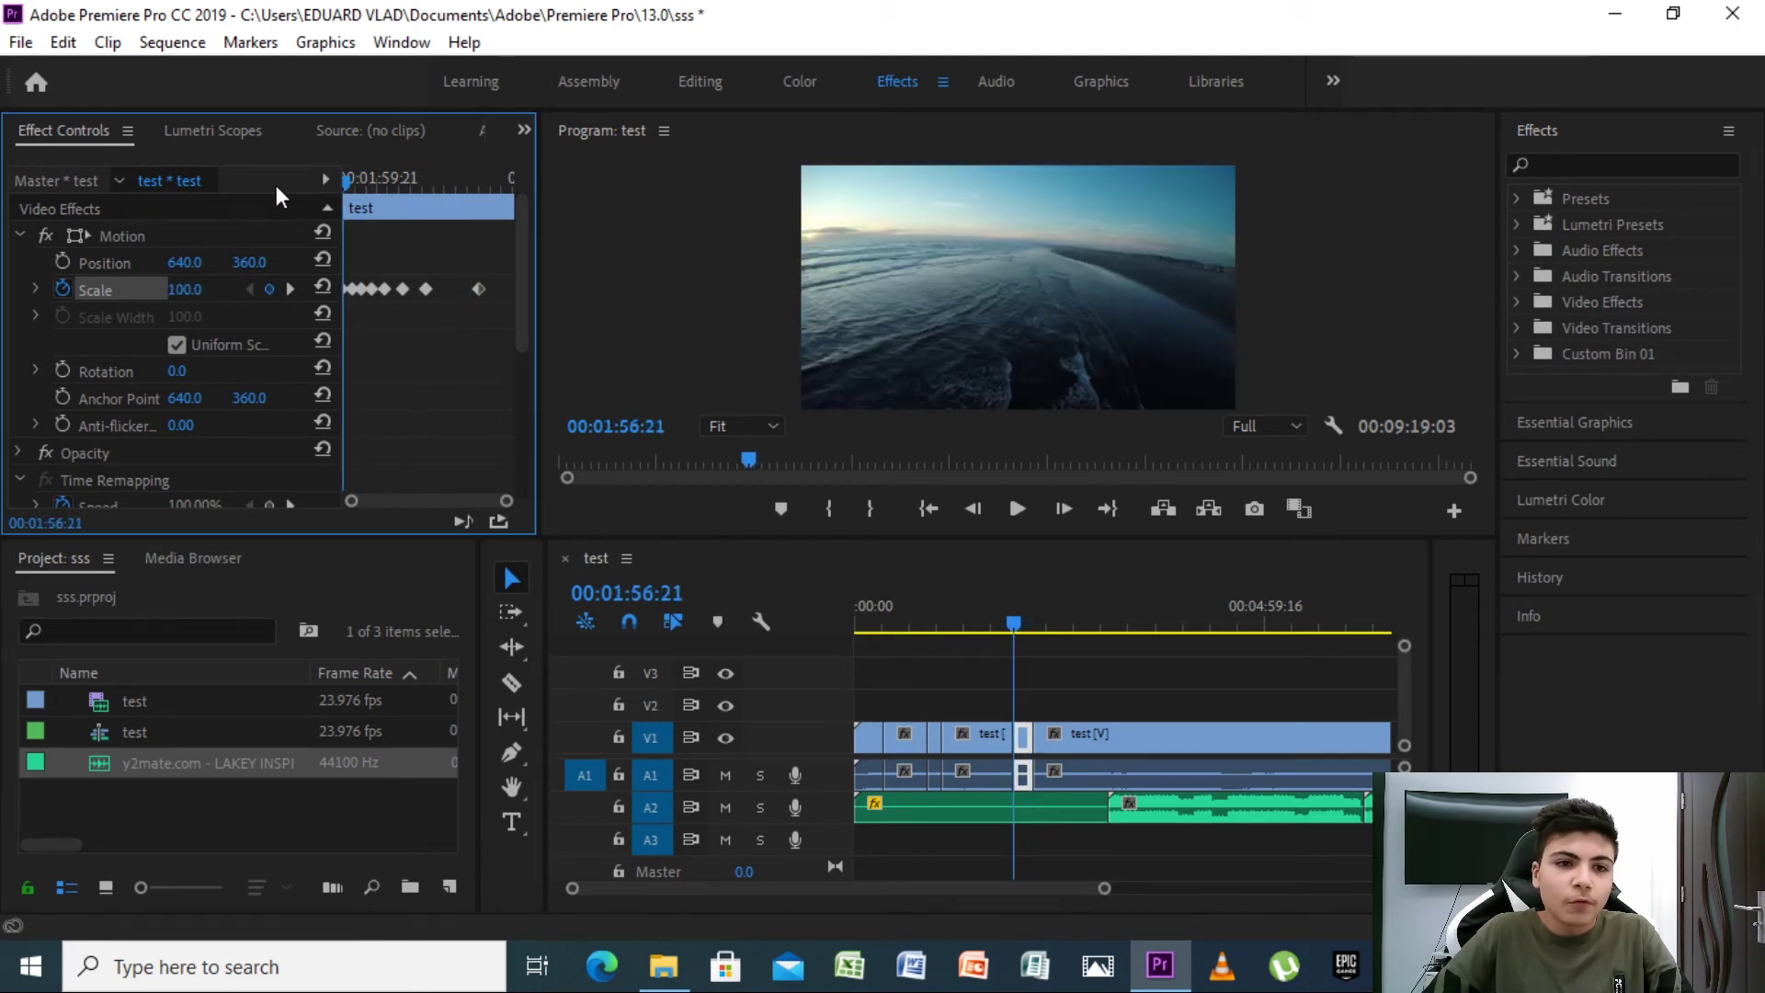
{"action": "left_click", "coordinate": [1019, 510]}
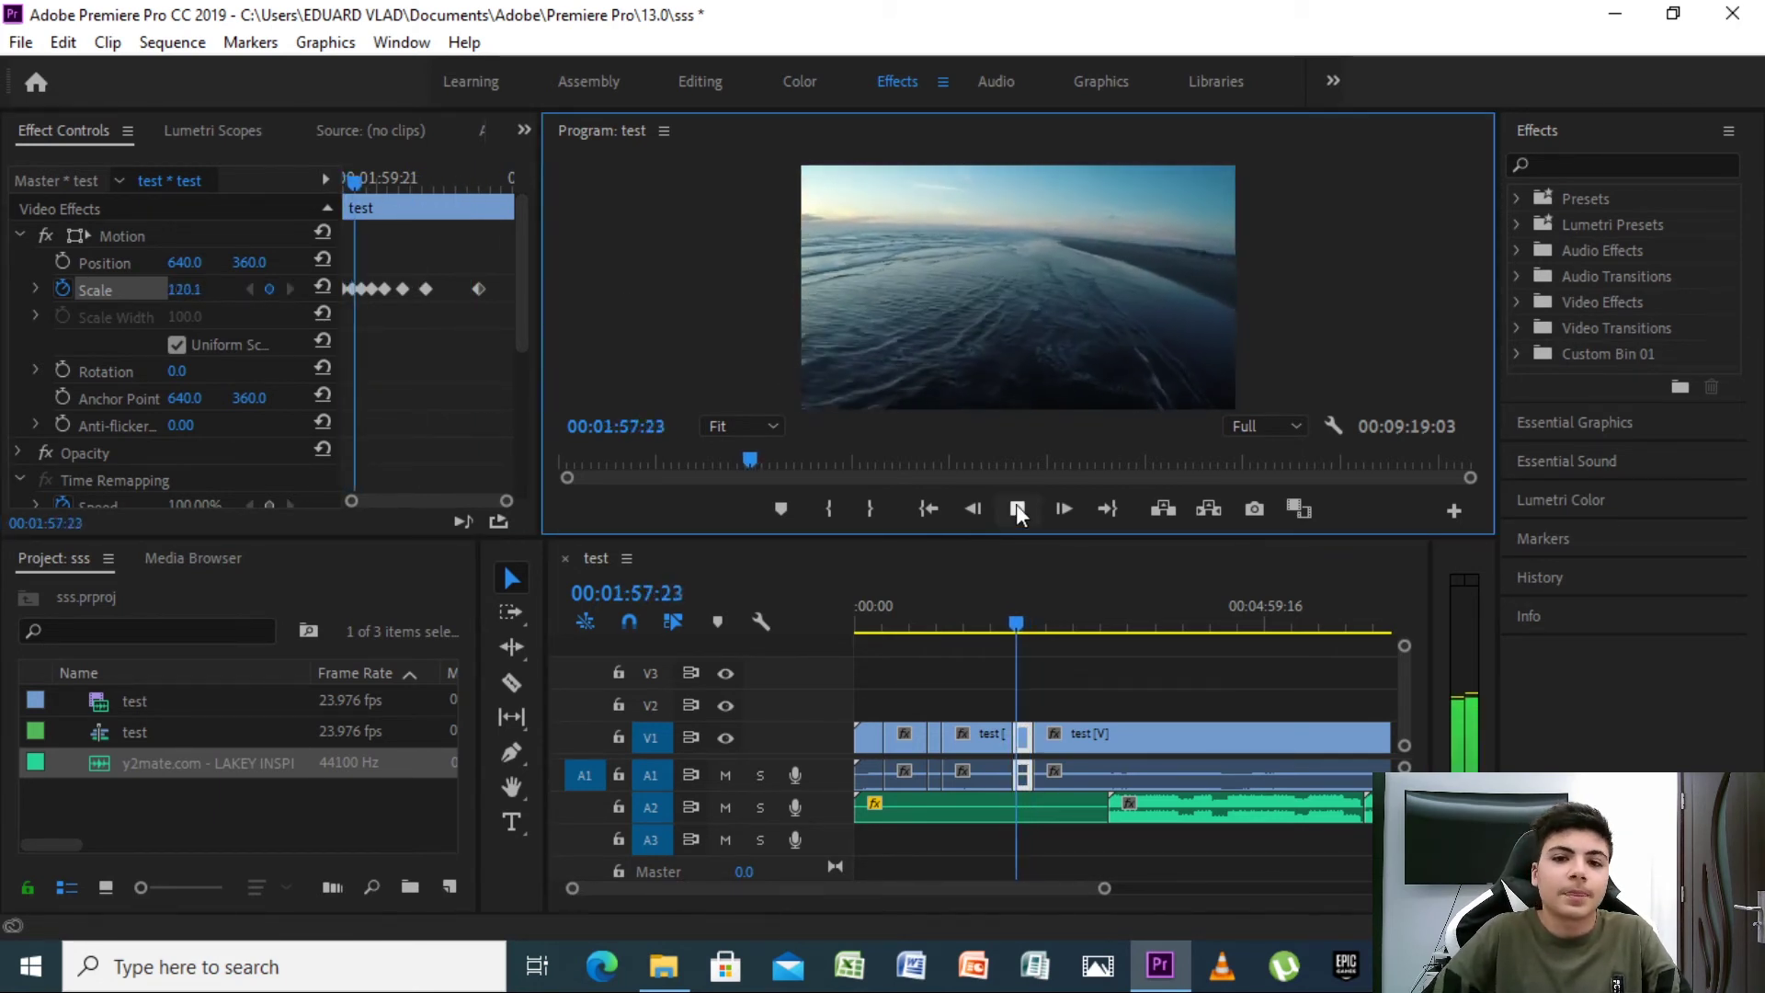
{"action": "left_click", "coordinate": [1017, 508]}
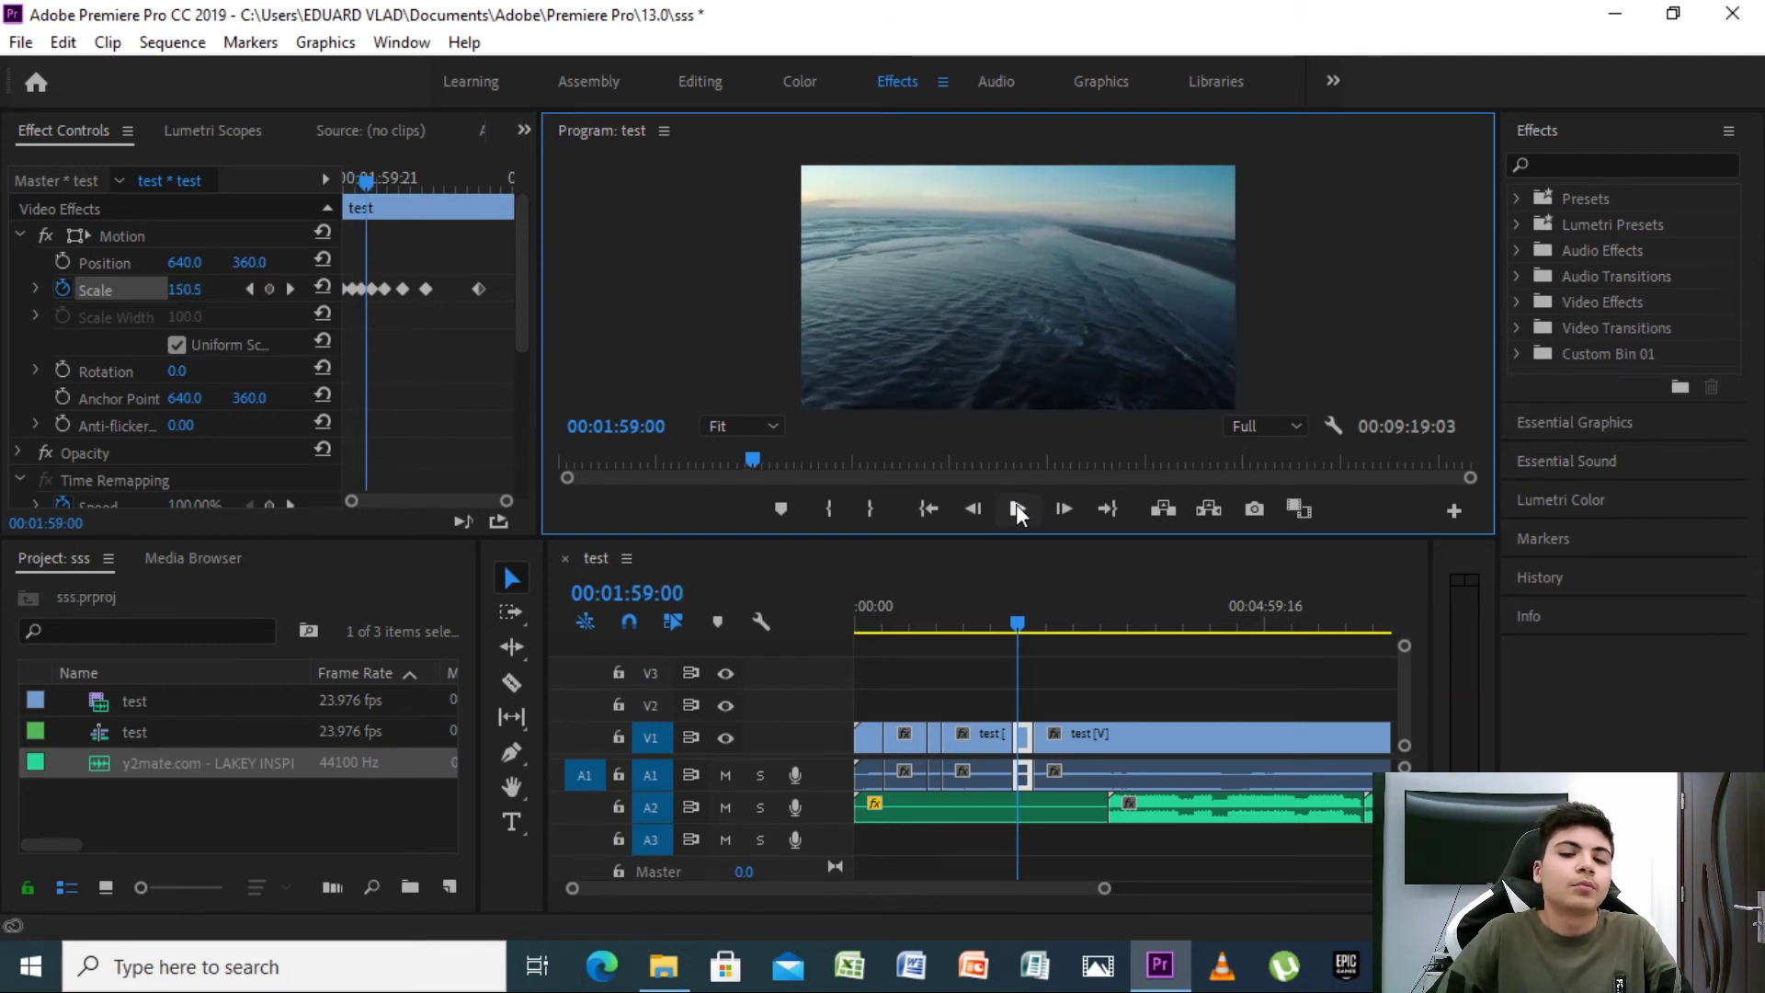
{"action": "left_click", "coordinate": [1017, 507]}
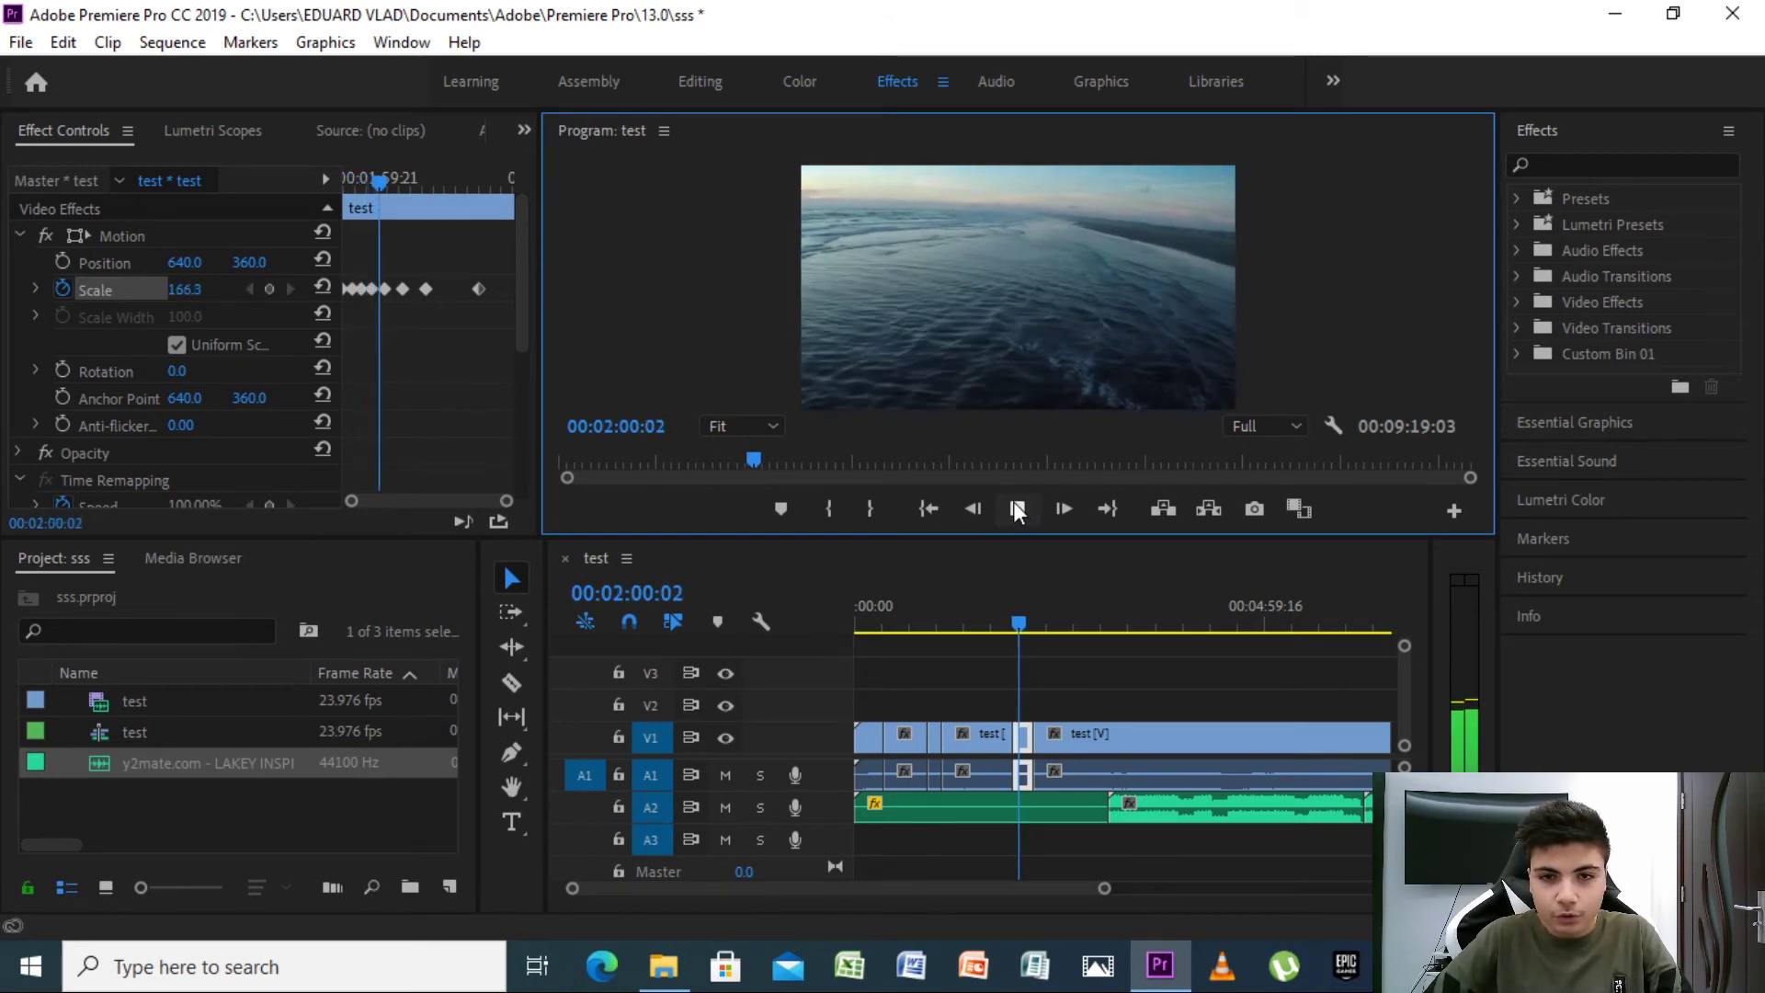